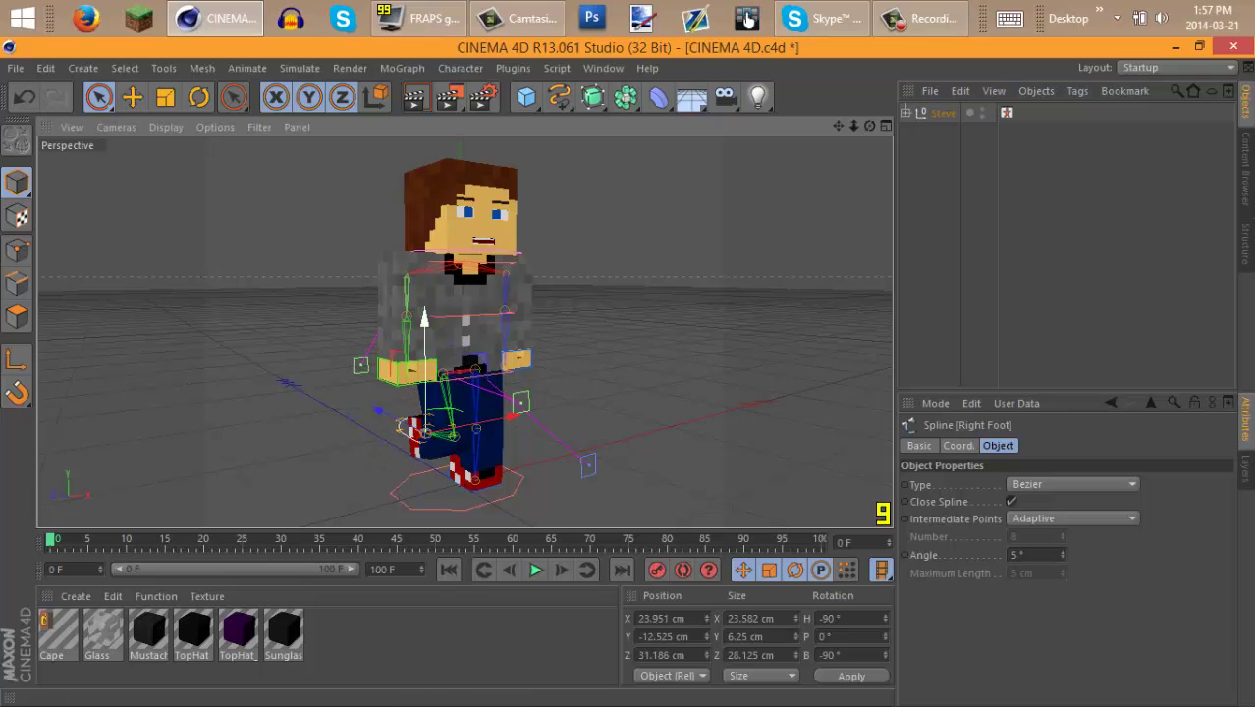
- Pose Steve's legs in a walking stance, with the left foot stepping forward and the right foot lifted behind
key("ctrl+z")
key("ctrl+z")
key("ctrl+z")
key("ctrl+z")
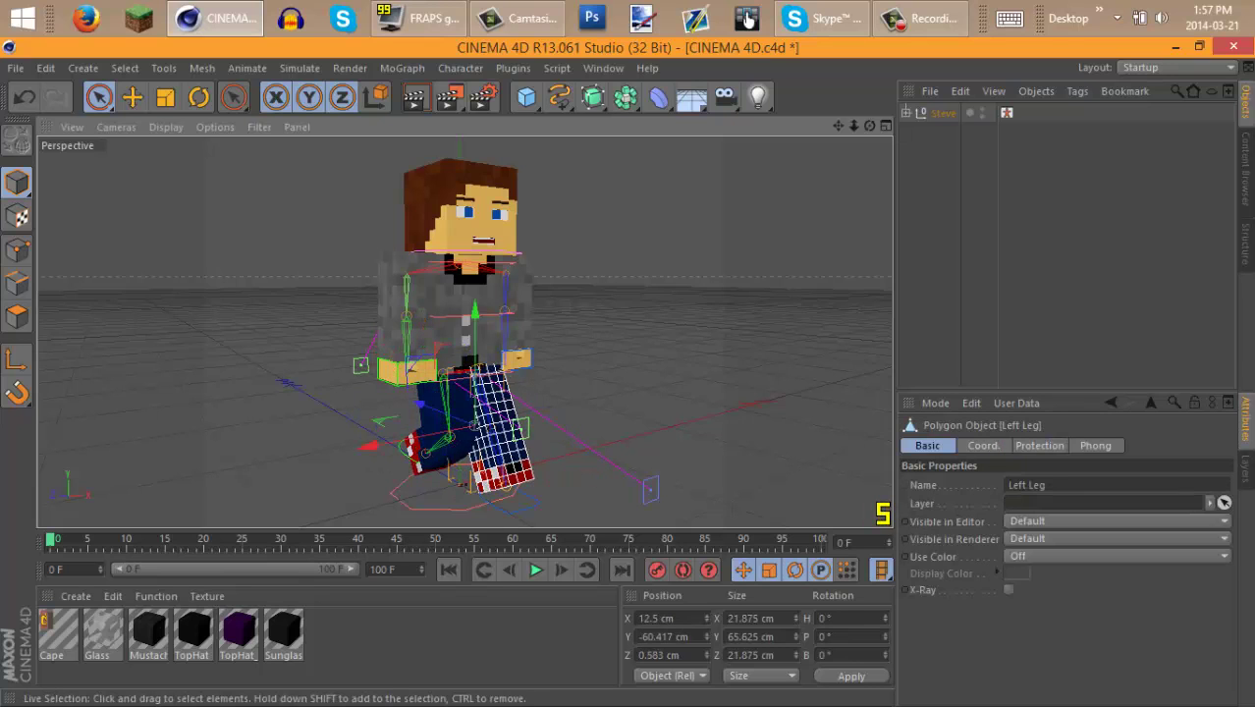
key("ctrl+y")
key("ctrl+y")
key("ctrl+y")
key("ctrl+y")
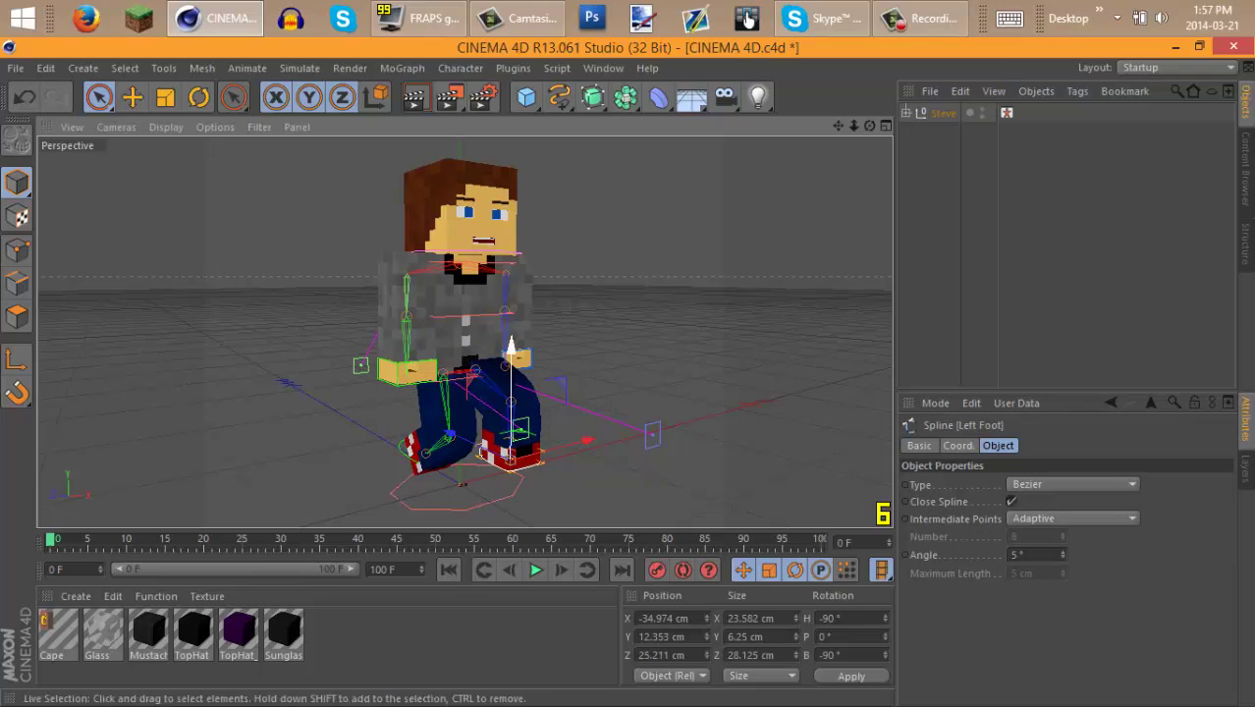
key("ctrl+z")
key("ctrl+z")
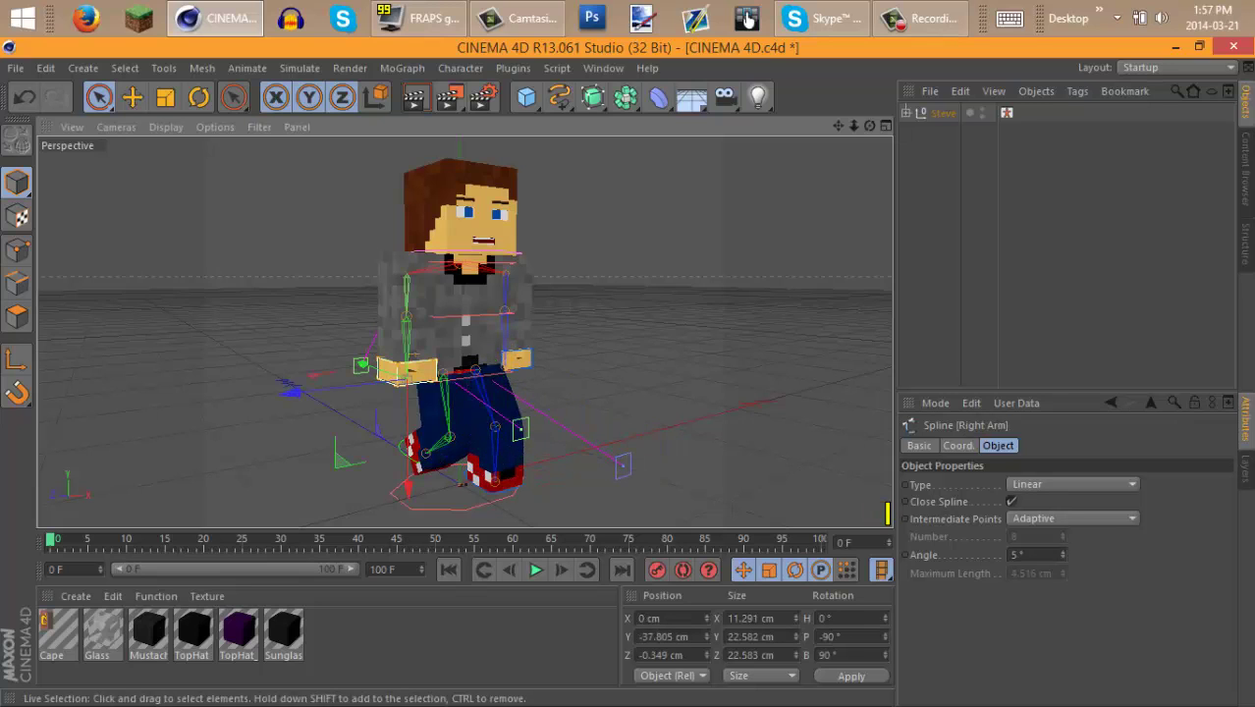
- Bend both arms by raising the right and left arm controls, and rotate the Neck joint to a bank of about -193.6°
left_click_drag(408, 371, 388, 344)
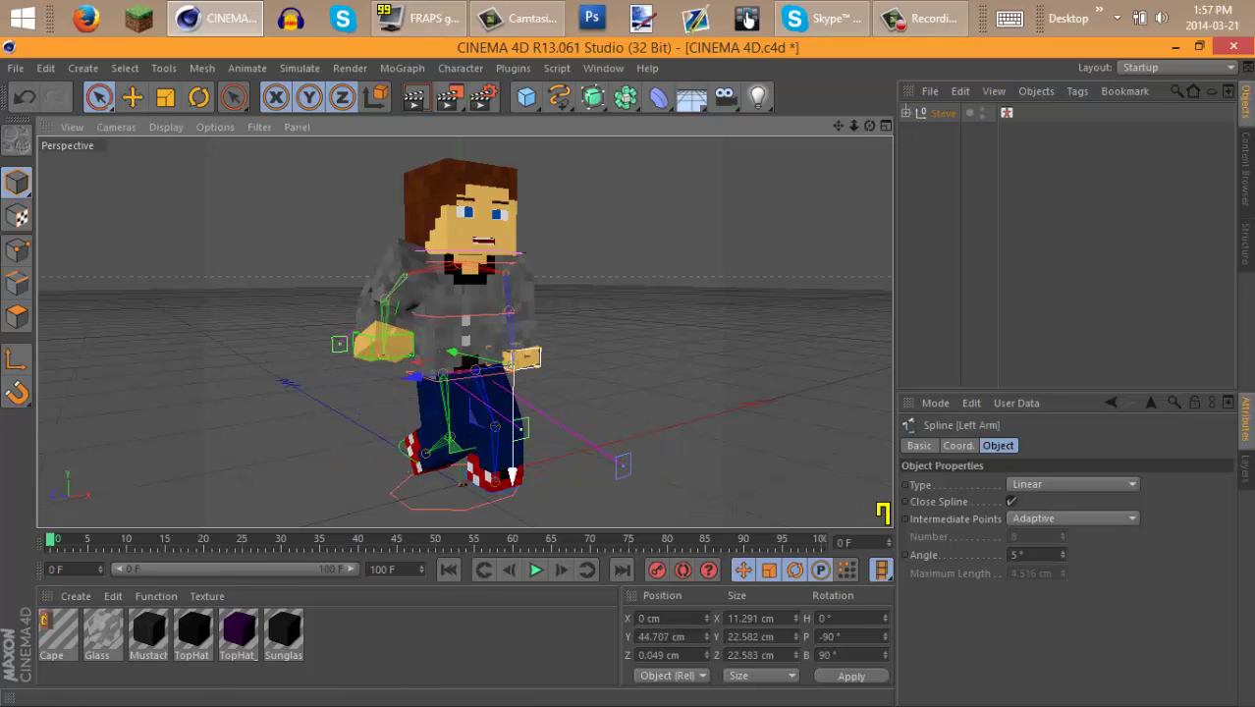
left_click_drag(523, 346, 536, 344)
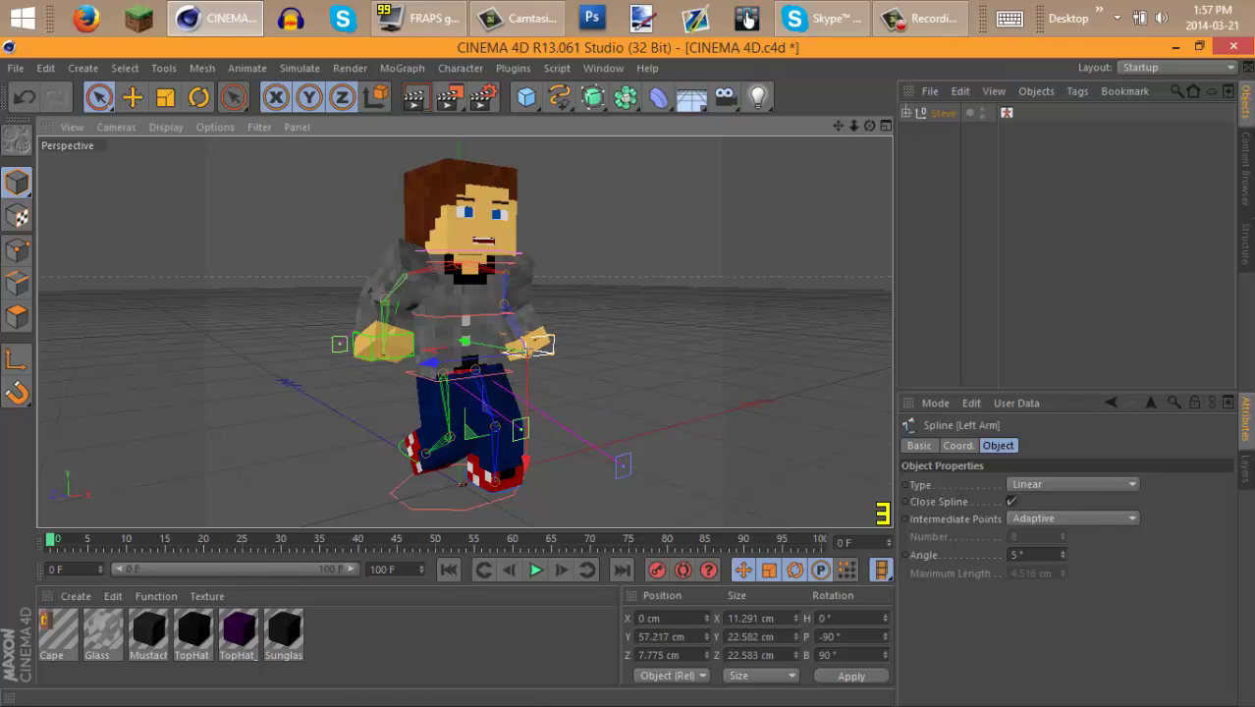
left_click(460, 225)
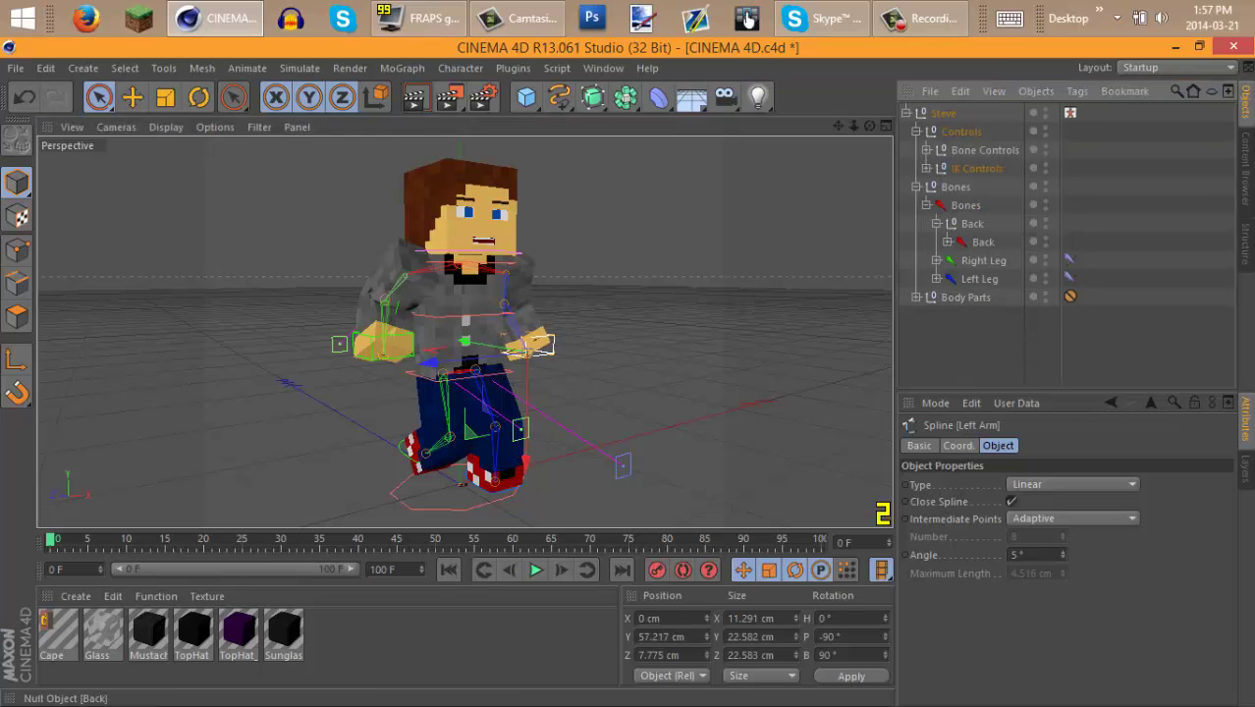
key("r")
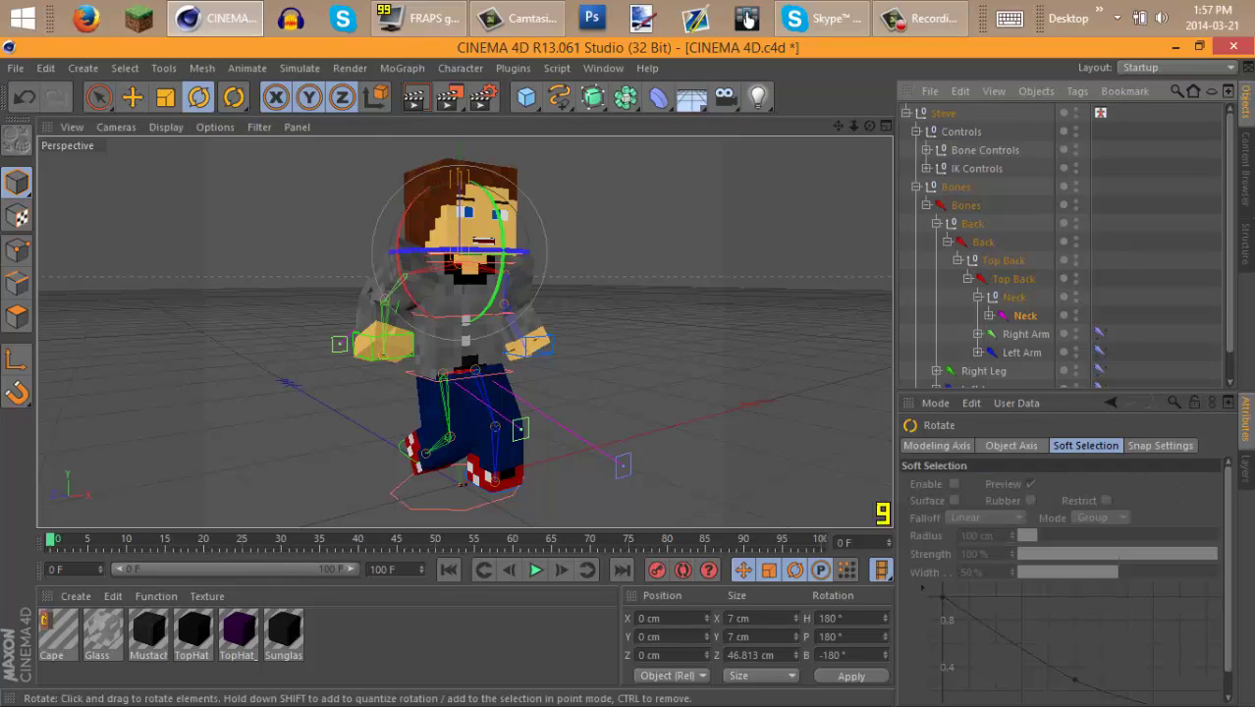
left_click_drag(471, 252, 481, 234)
key("ctrl+z")
key("ctrl+z")
key("ctrl+z")
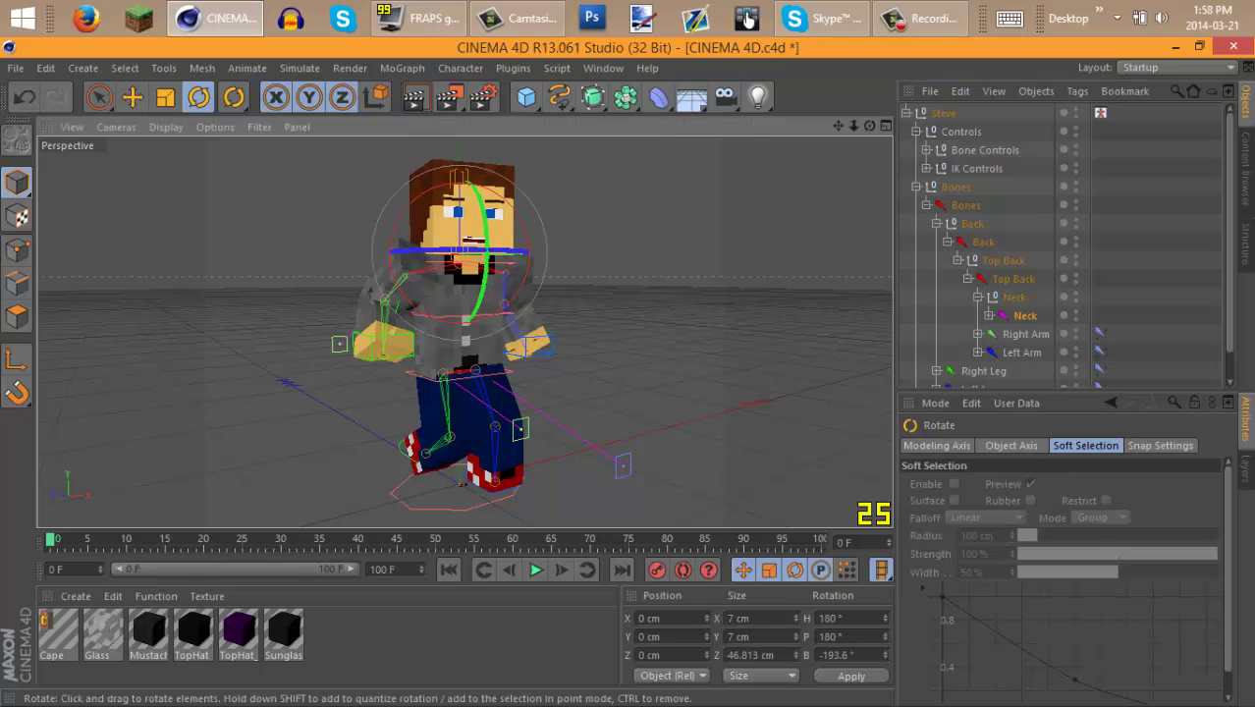
- Enable Sword (Left) and Axe (Right) among Steve's tools in the user data
scroll(1061, 570, "down", 3)
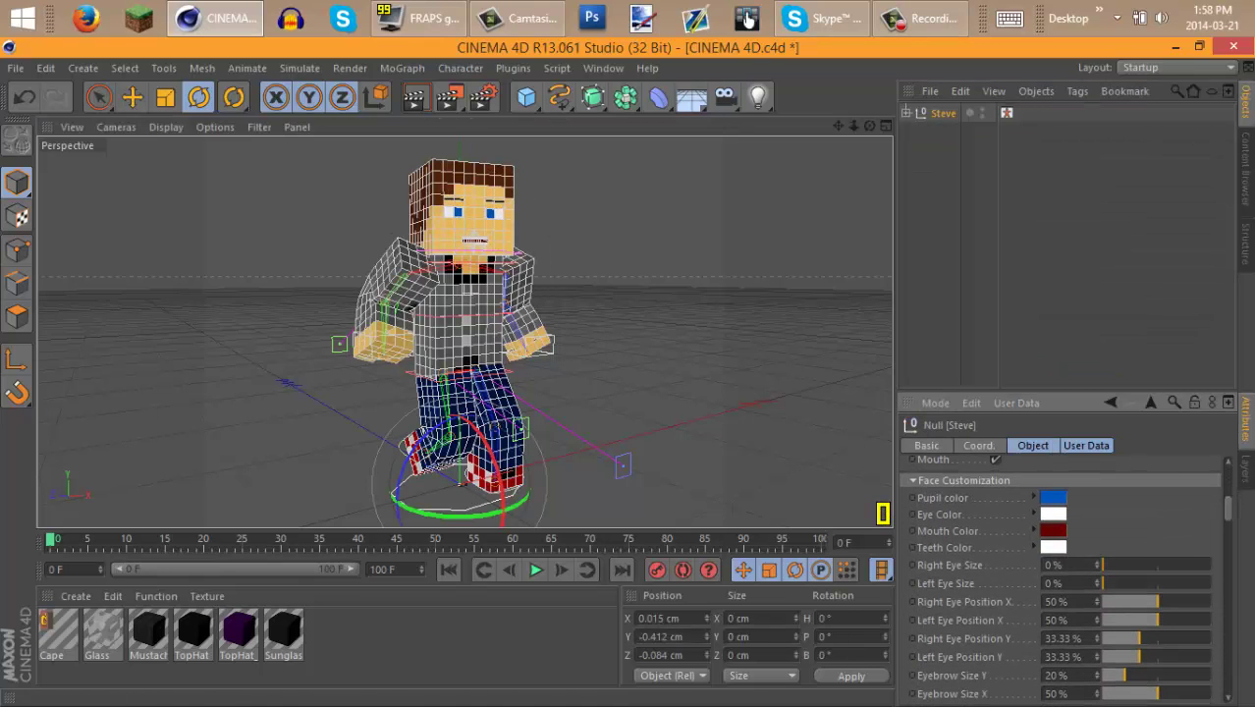
left_click(1053, 494)
key("Return")
scroll(1061, 579, "down", 6)
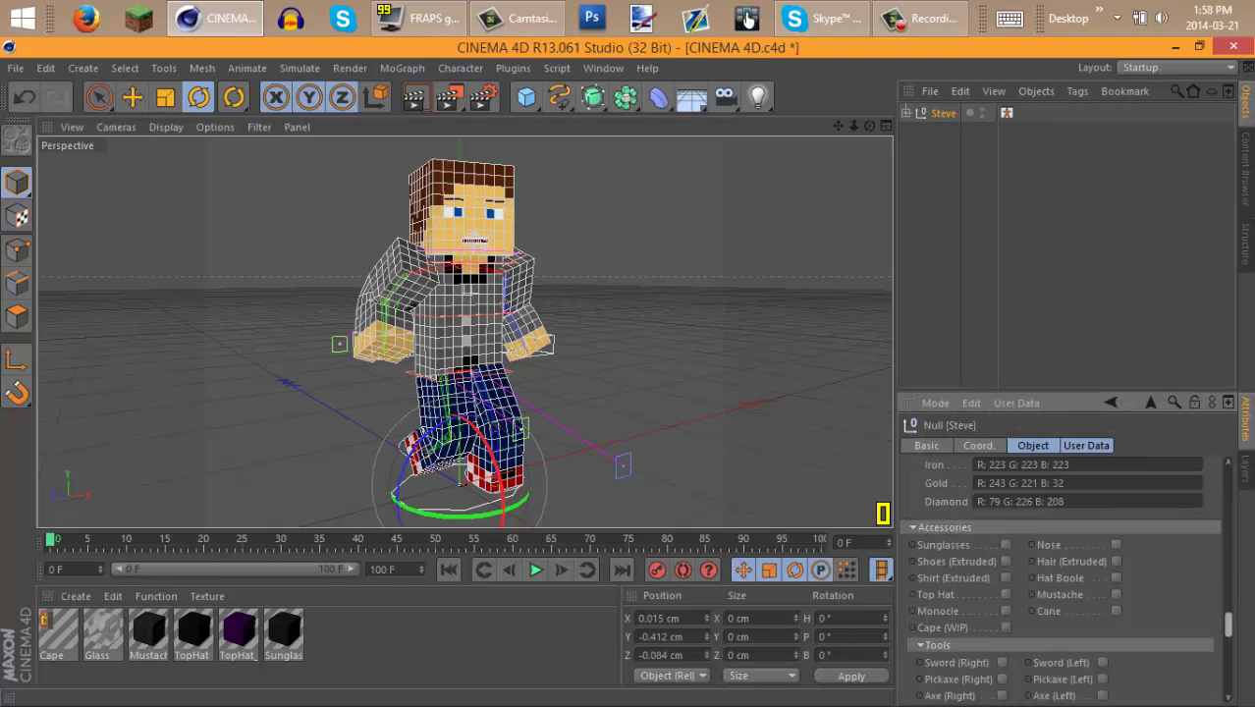
scroll(1060, 580, "down", 8)
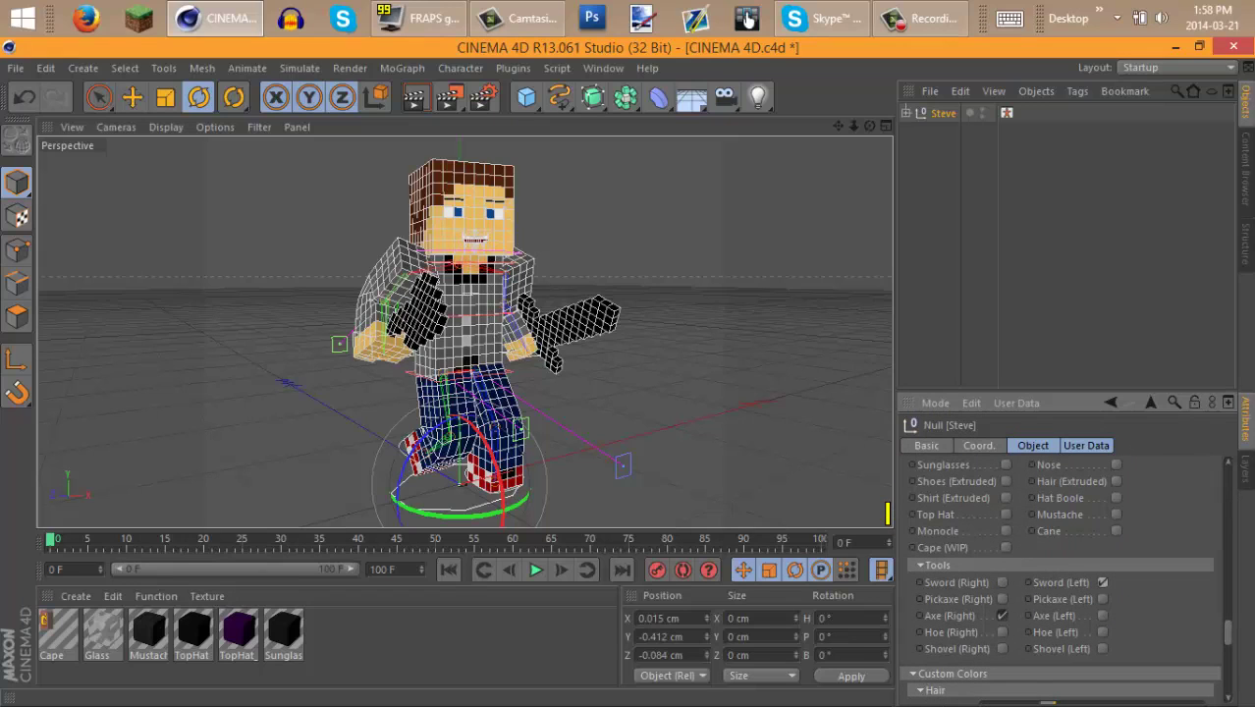
- Import a sword preset from the content library and apply its Items texture to Steve's sword and axe
key("shift+F8")
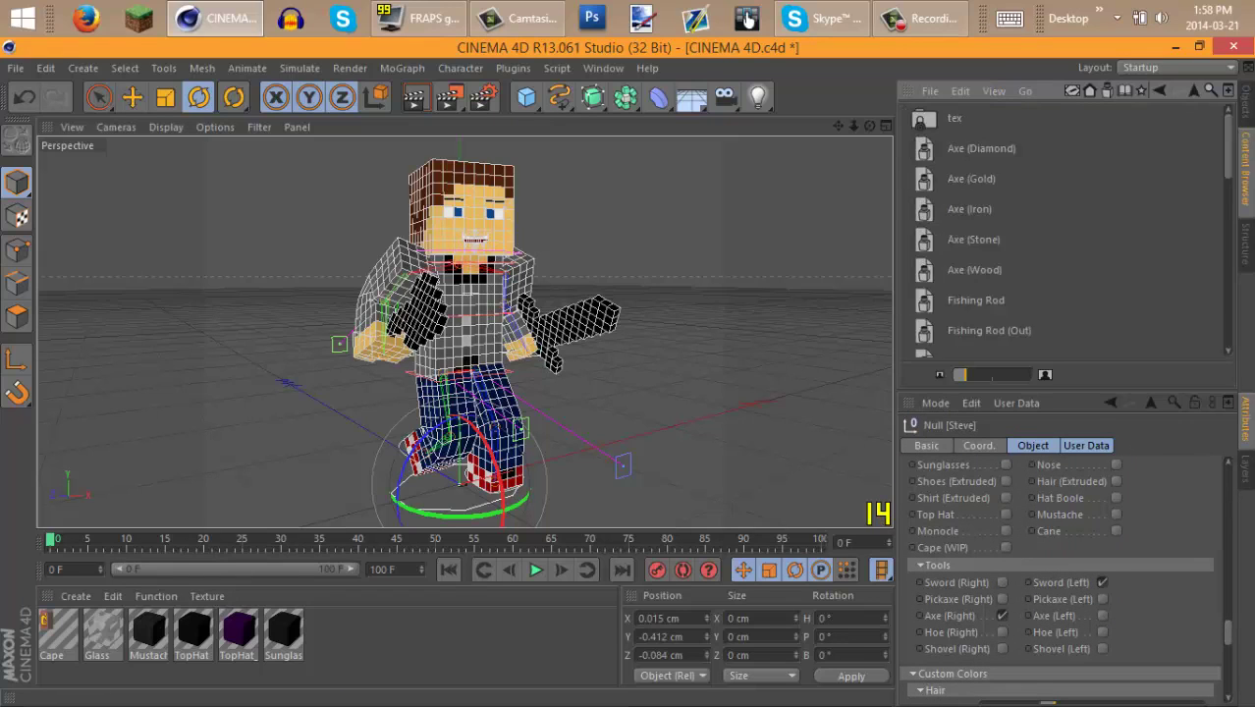
scroll(1065, 236, "down", 5)
double_click(976, 281)
key("shift+F1")
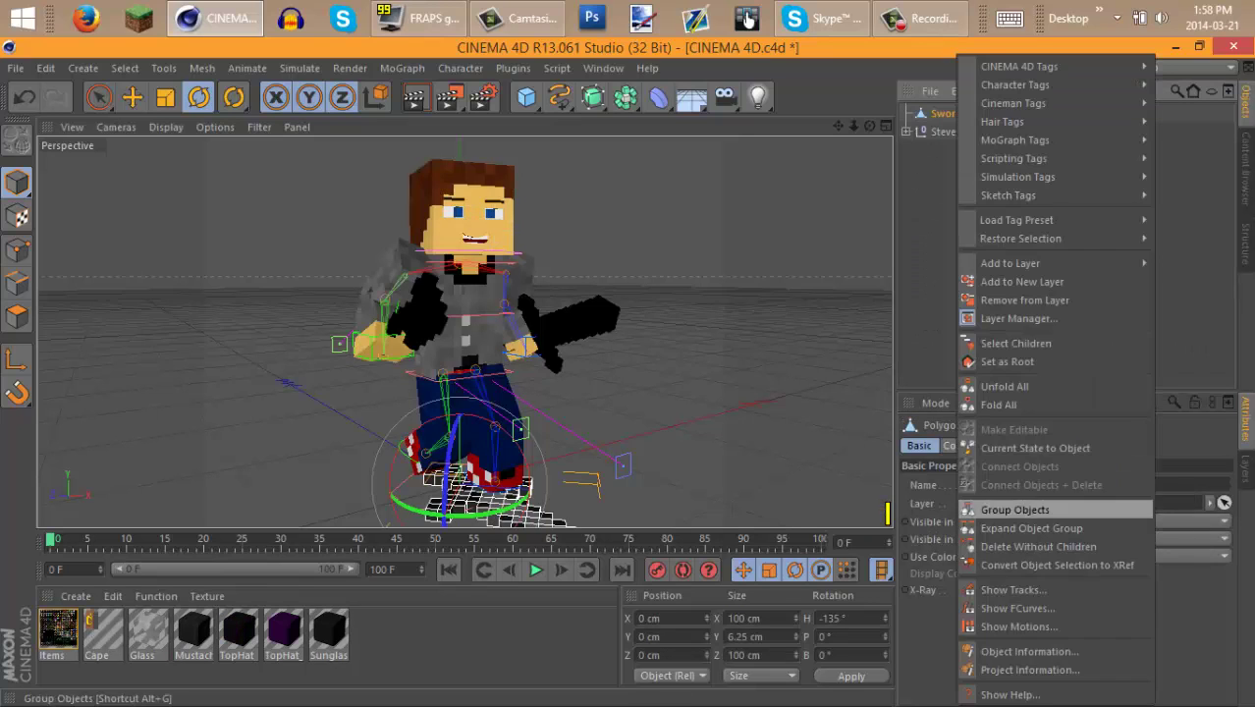
left_click(1006, 113)
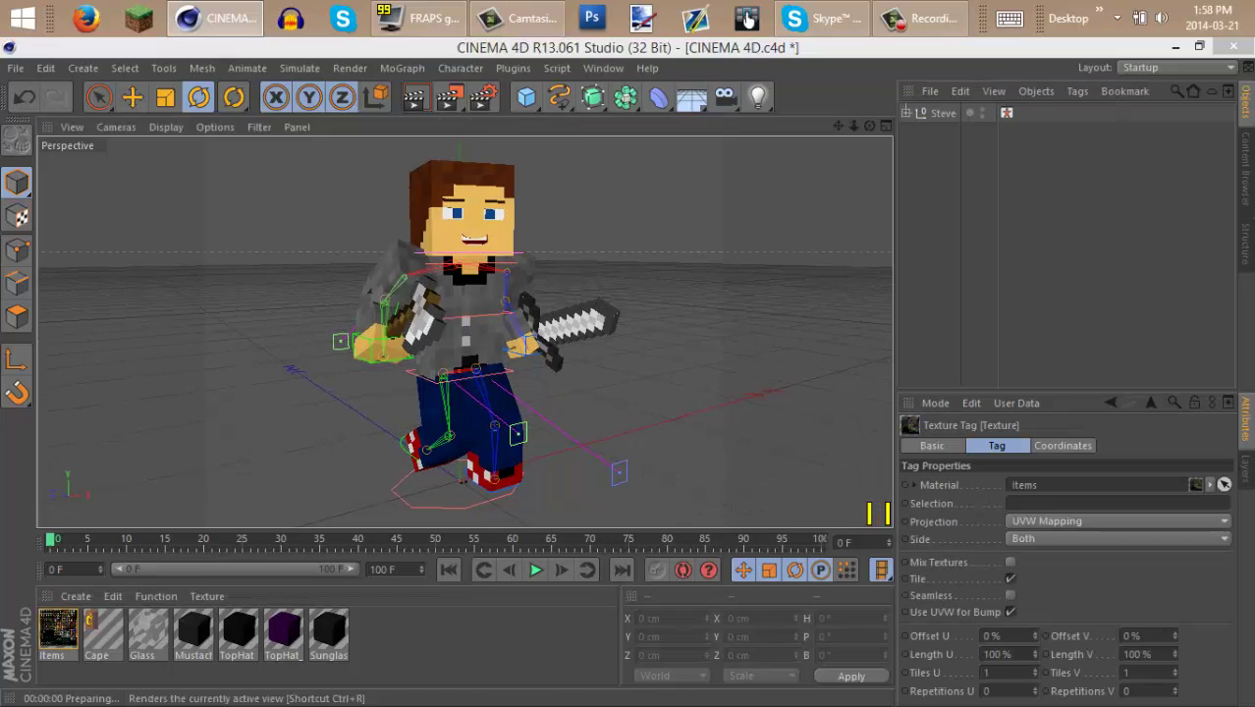
- Set the render output to a PNG file named batbloodhd render 1 on the Desktop
key("ctrl+shift+a")
key("ctrl+b")
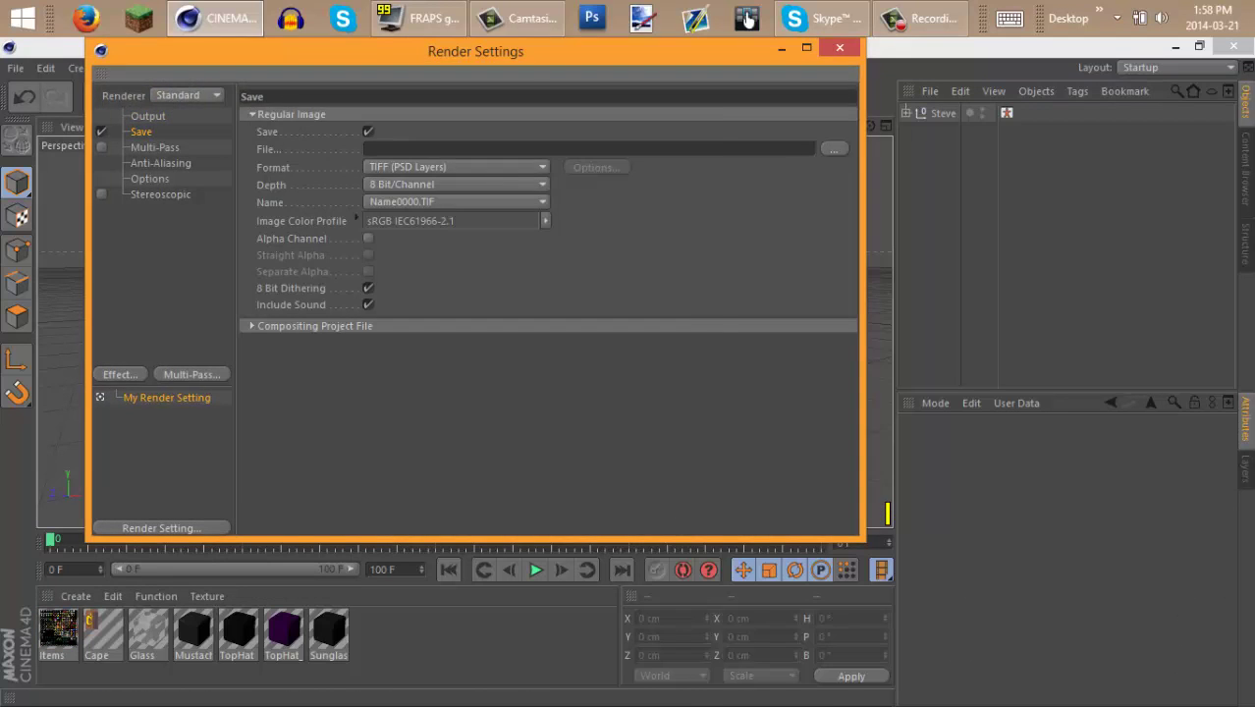
type("a")
key("BackSpace")
type("ba")
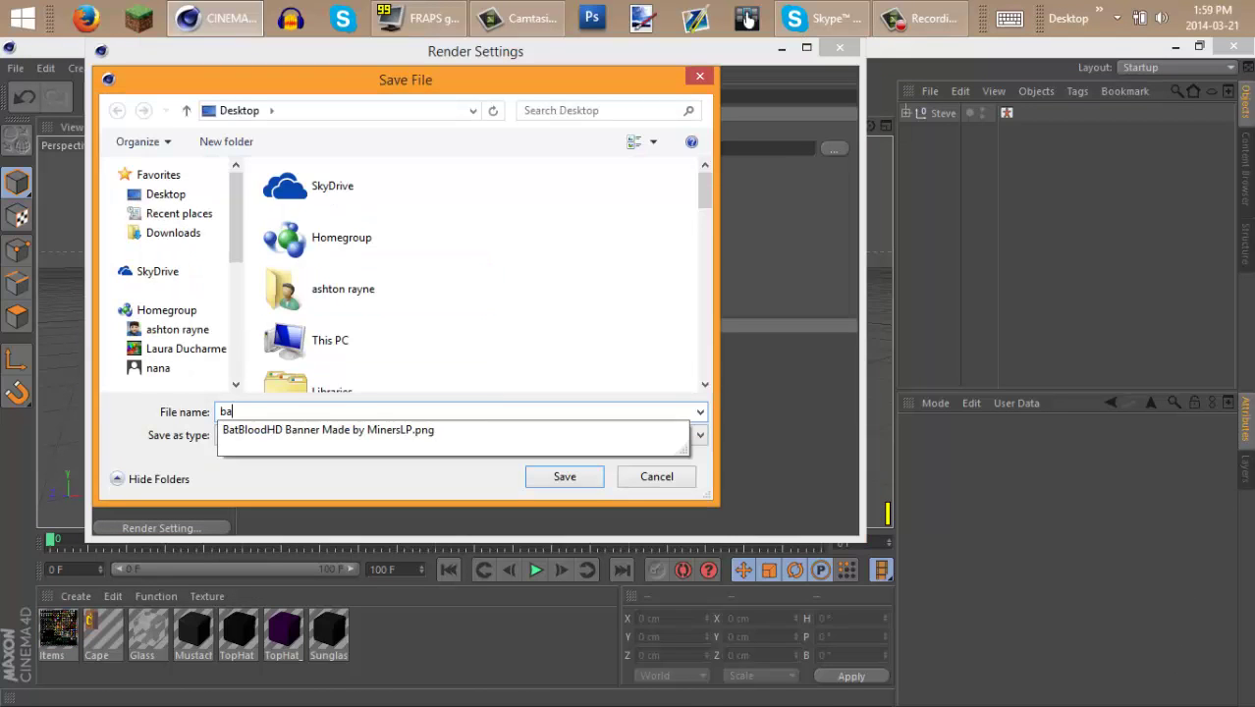
type("tbloodhd render 1")
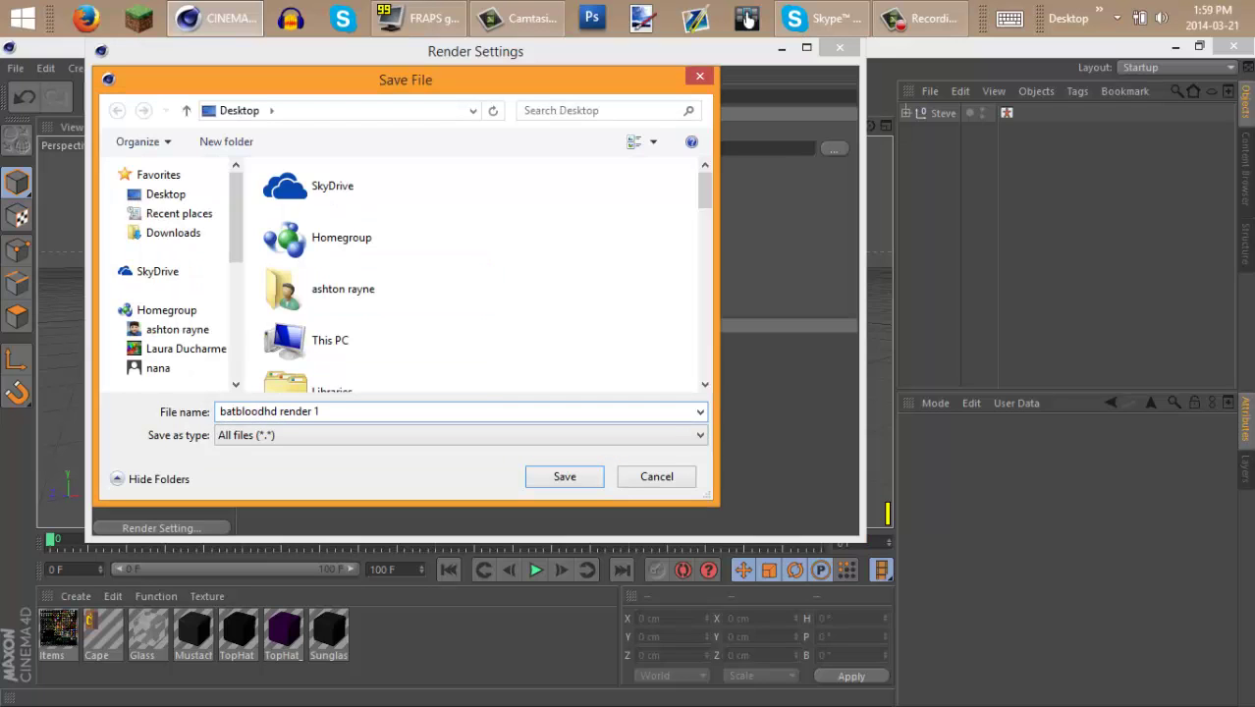
key("Return")
left_click(457, 167)
left_click(412, 350)
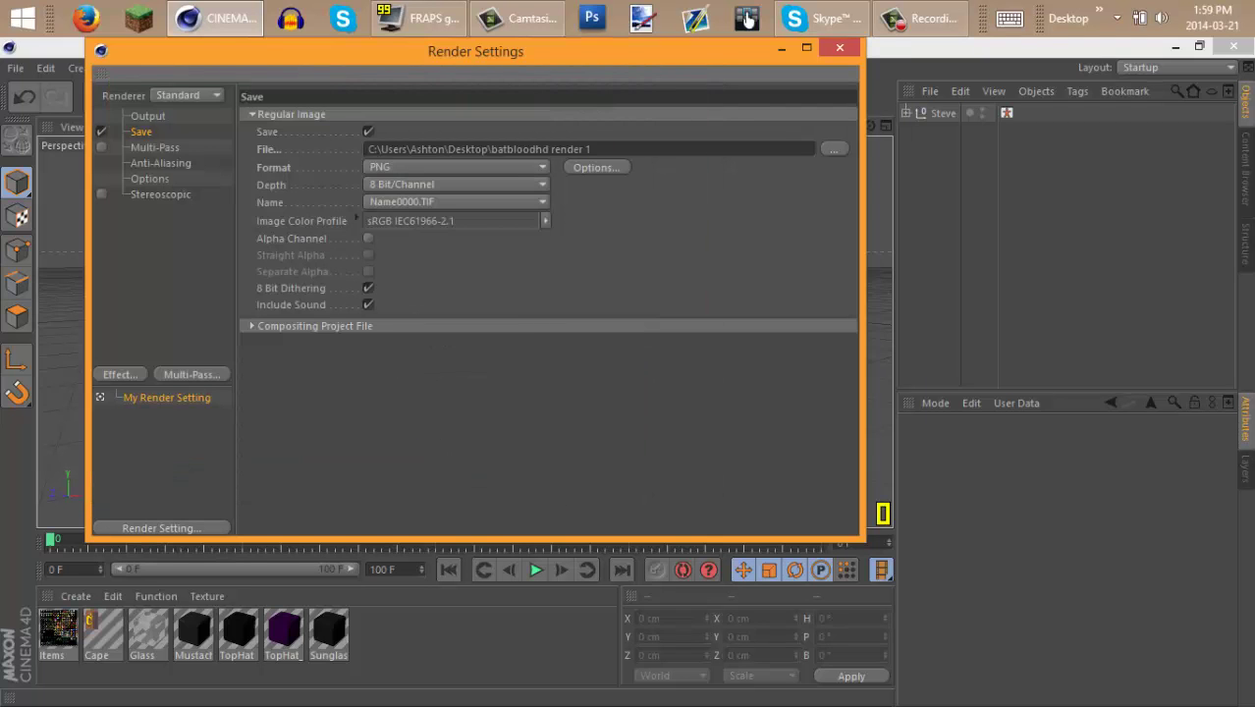
- Add the Ambient Occlusion effect and render the image to the Picture Viewer
left_click(120, 375)
left_click(202, 326)
key("shift+r")
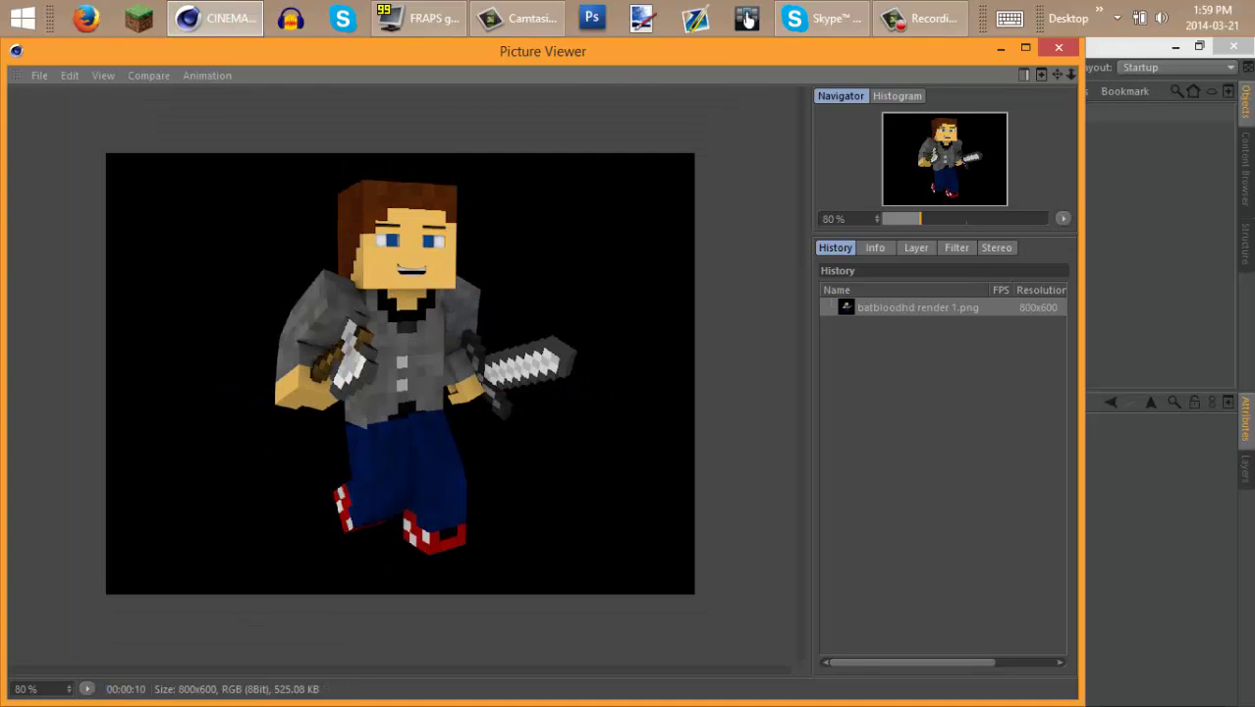
- Dismiss the bug report and load "Catboy7thst no face!" as Steve's custom skin
left_click(748, 18)
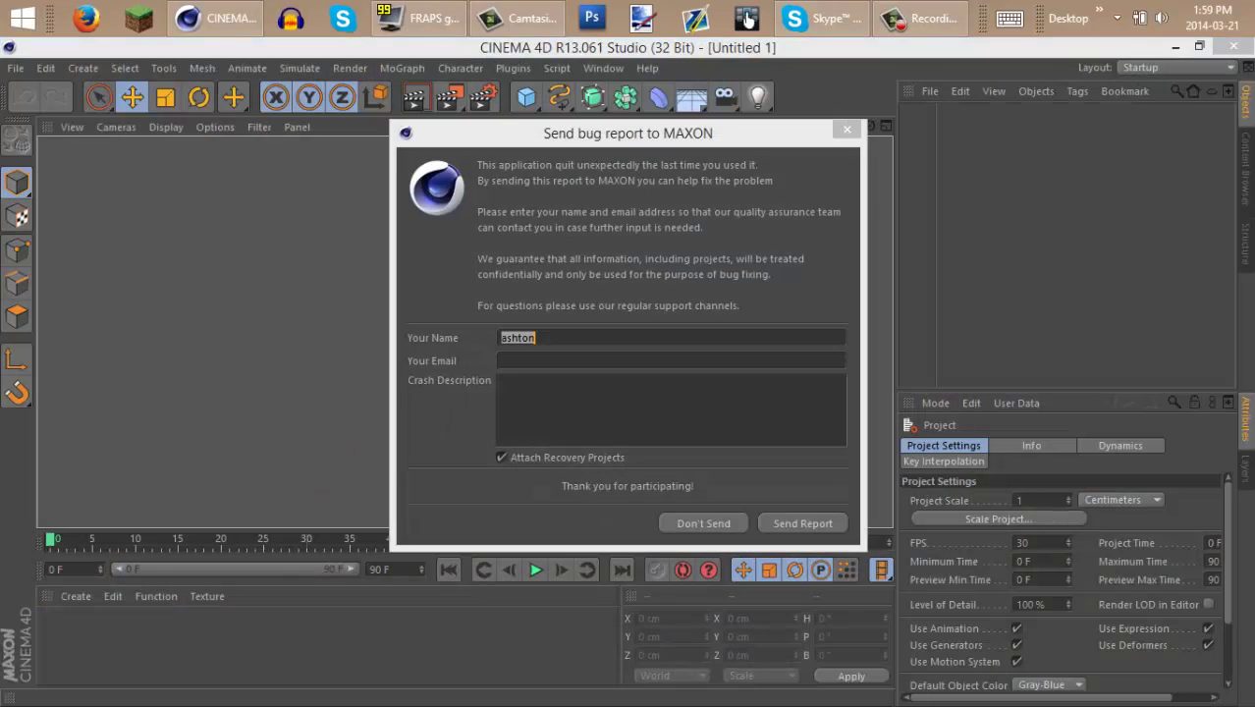
key("Escape")
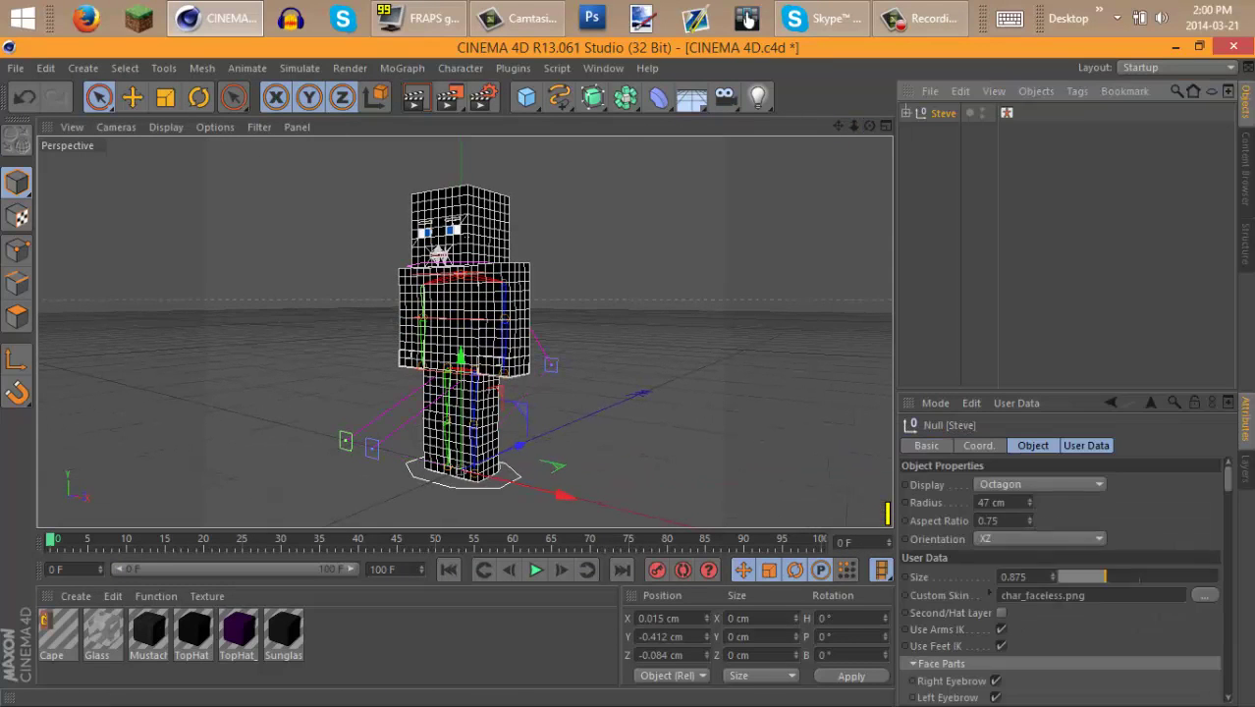
left_click(1203, 492)
scroll(364, 295, "down", 5)
left_click(282, 238)
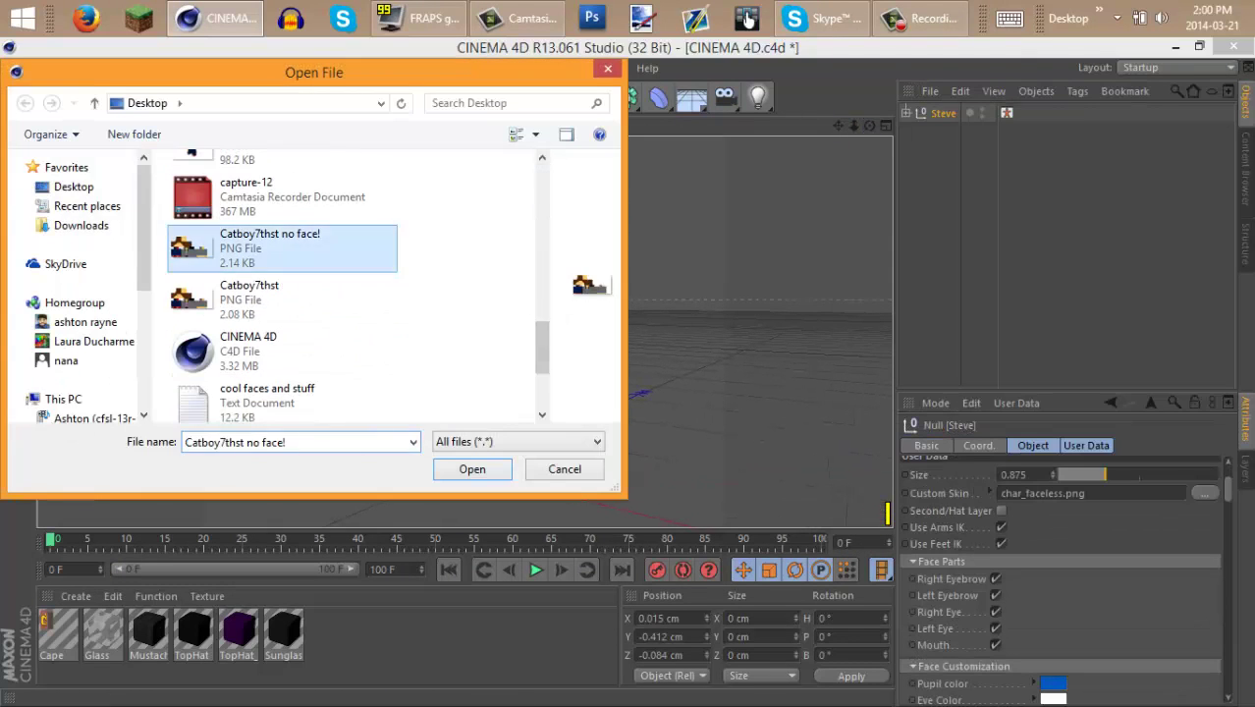
left_click(471, 469)
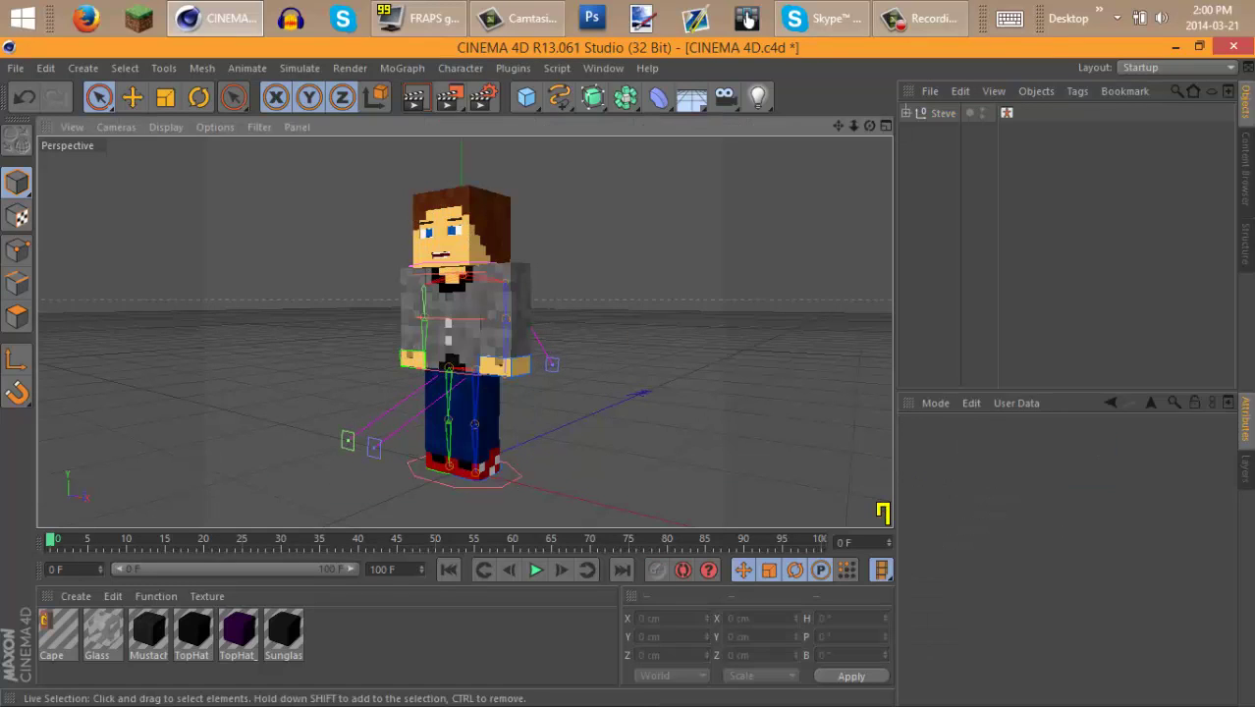
- Pose Steve in a walking stance with feet apart, both arms bent and the head turned by rotating the Neck joint
left_click(501, 454)
left_click_drag(523, 455, 519, 434)
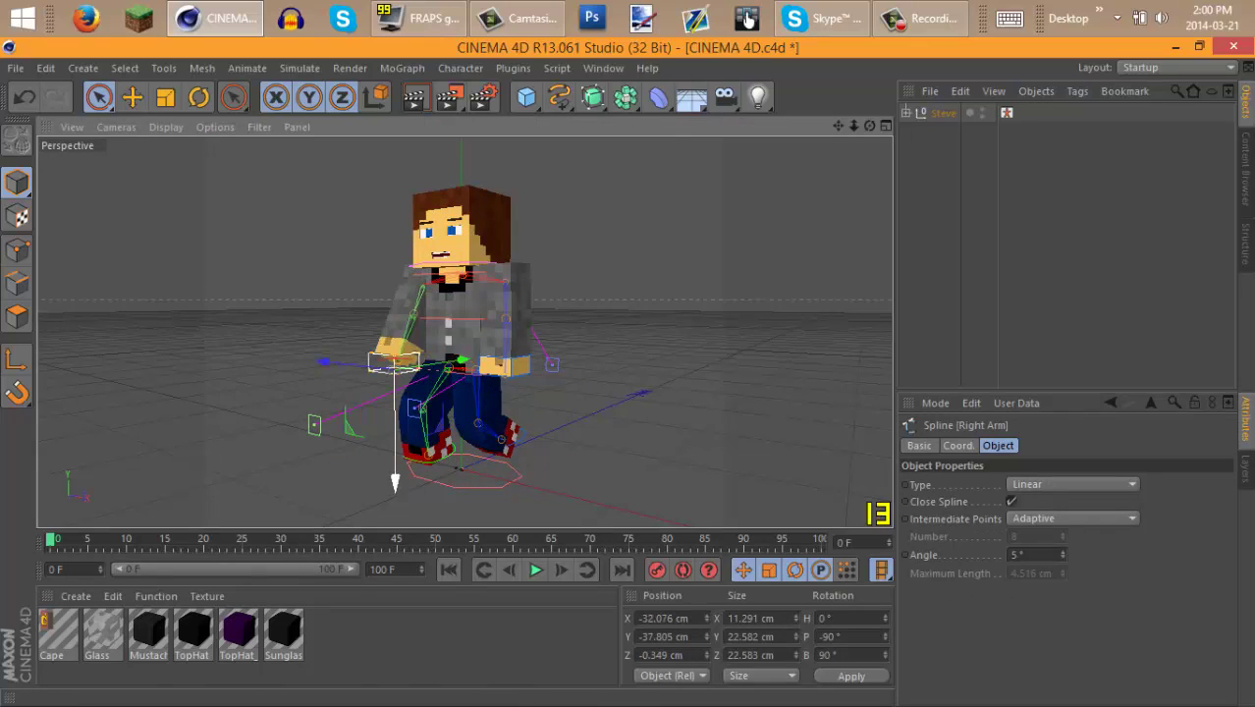
left_click_drag(395, 481, 395, 448)
left_click(420, 366)
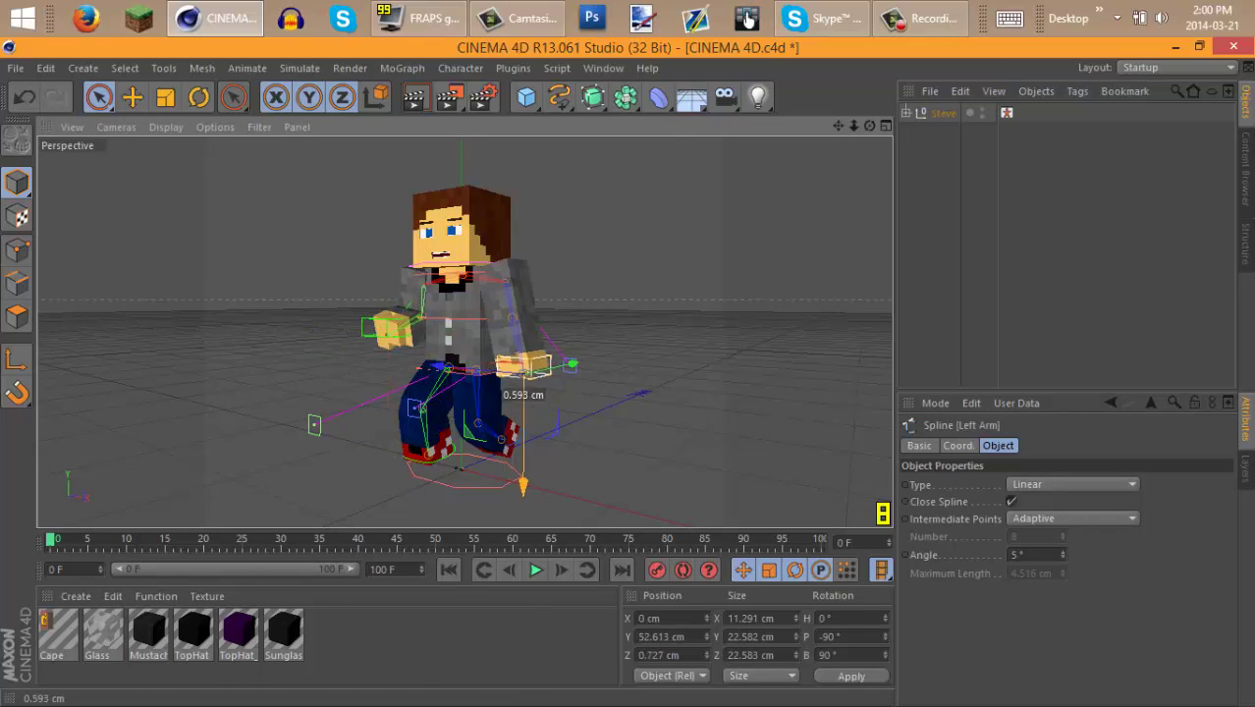
left_click_drag(523, 486, 522, 464)
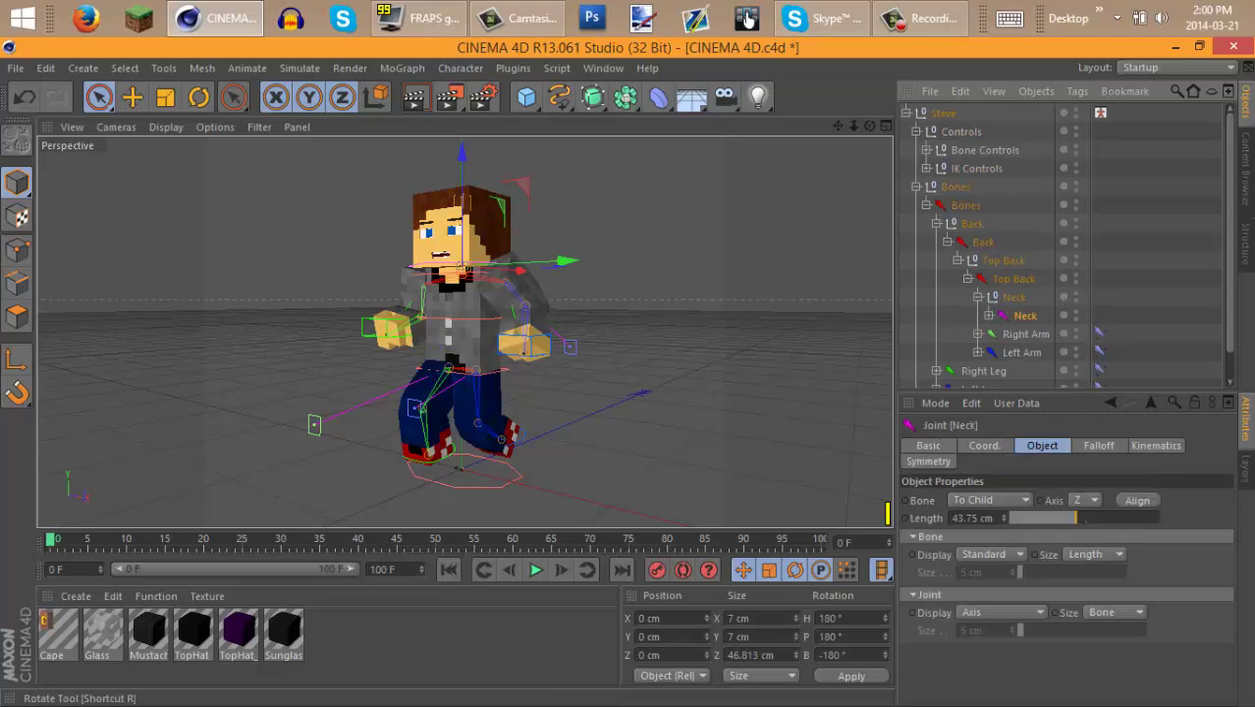
key("r")
key("ctrl+z")
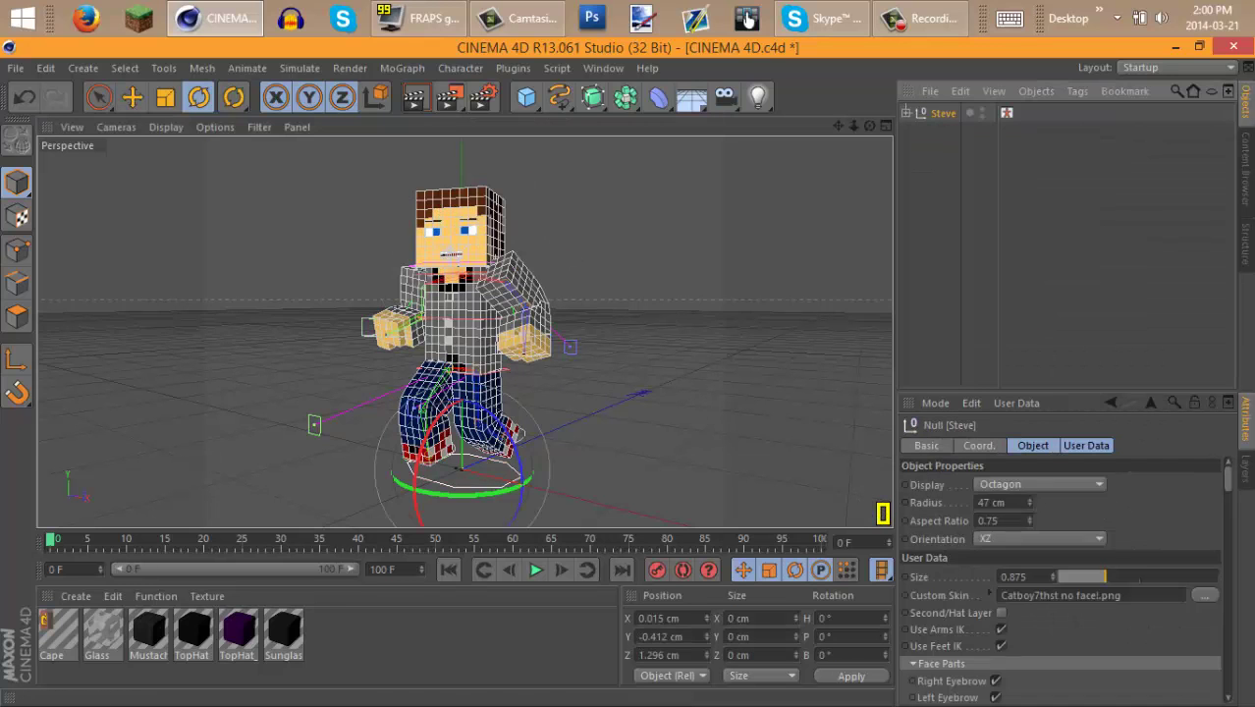
- Equip Steve with Sword (Right) and a left-hand tool, and apply the Items texture from an imported sword preset
scroll(1060, 579, "down", 10)
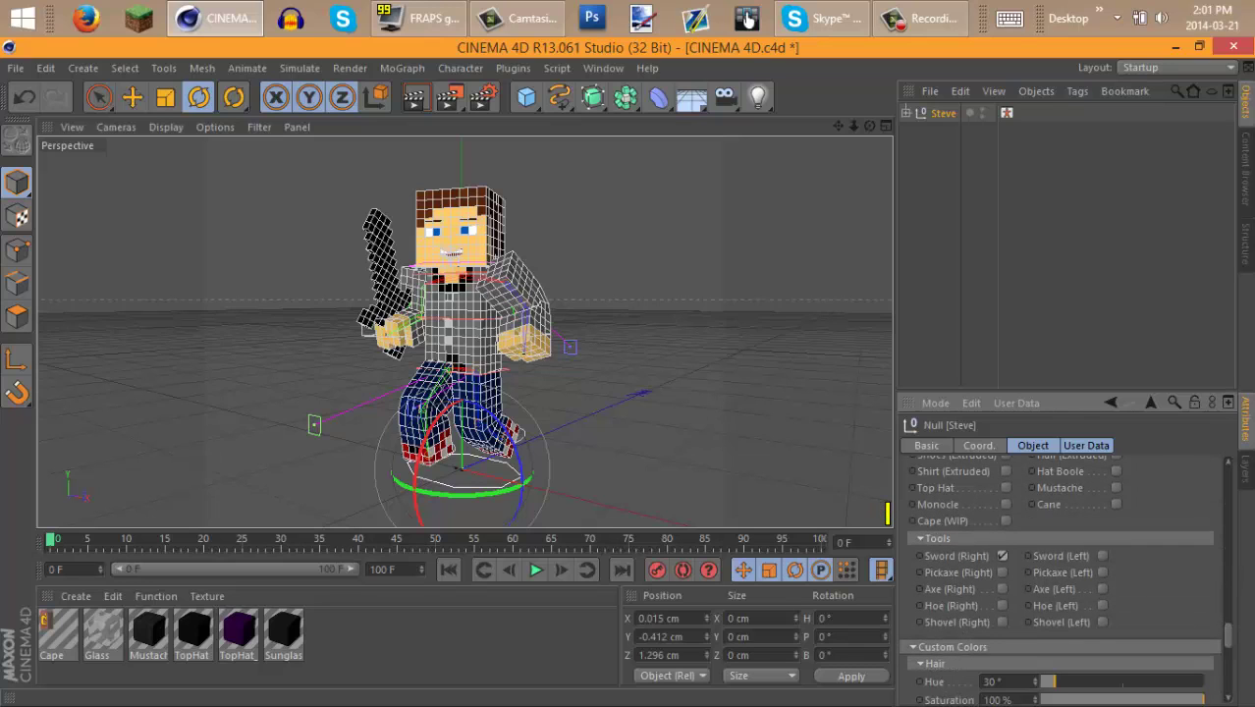
key("shift+F8")
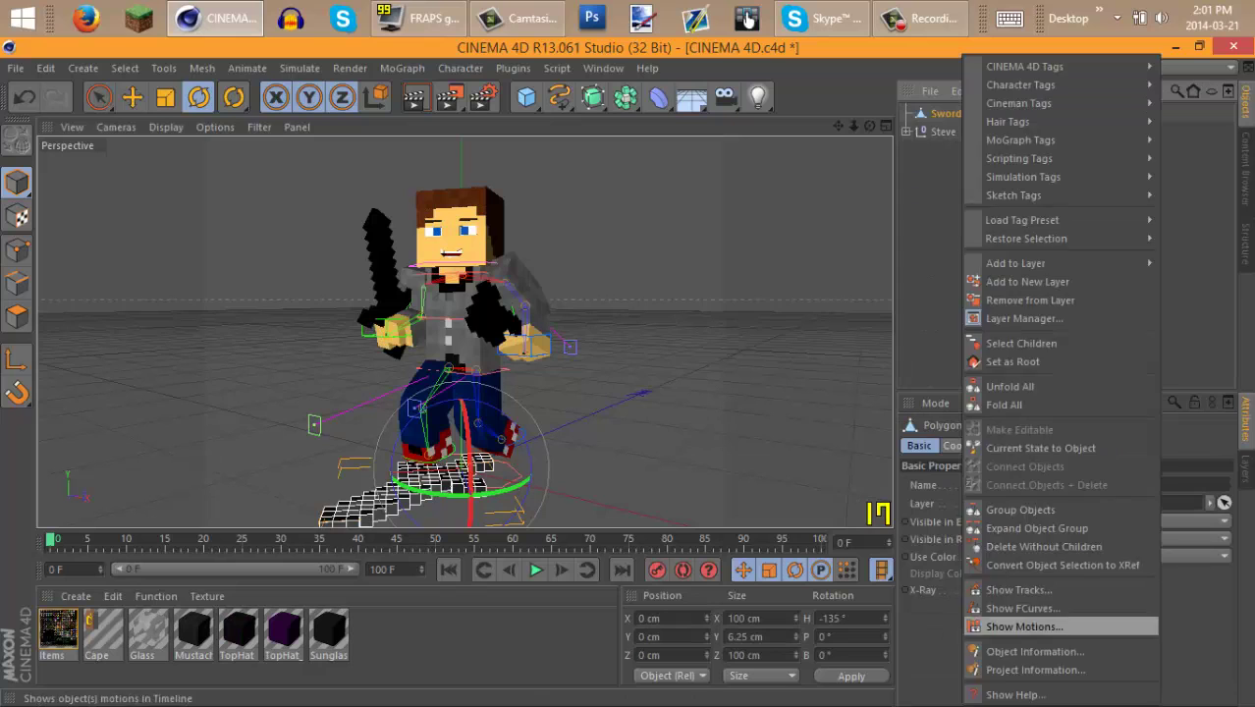
key("ctrl+r")
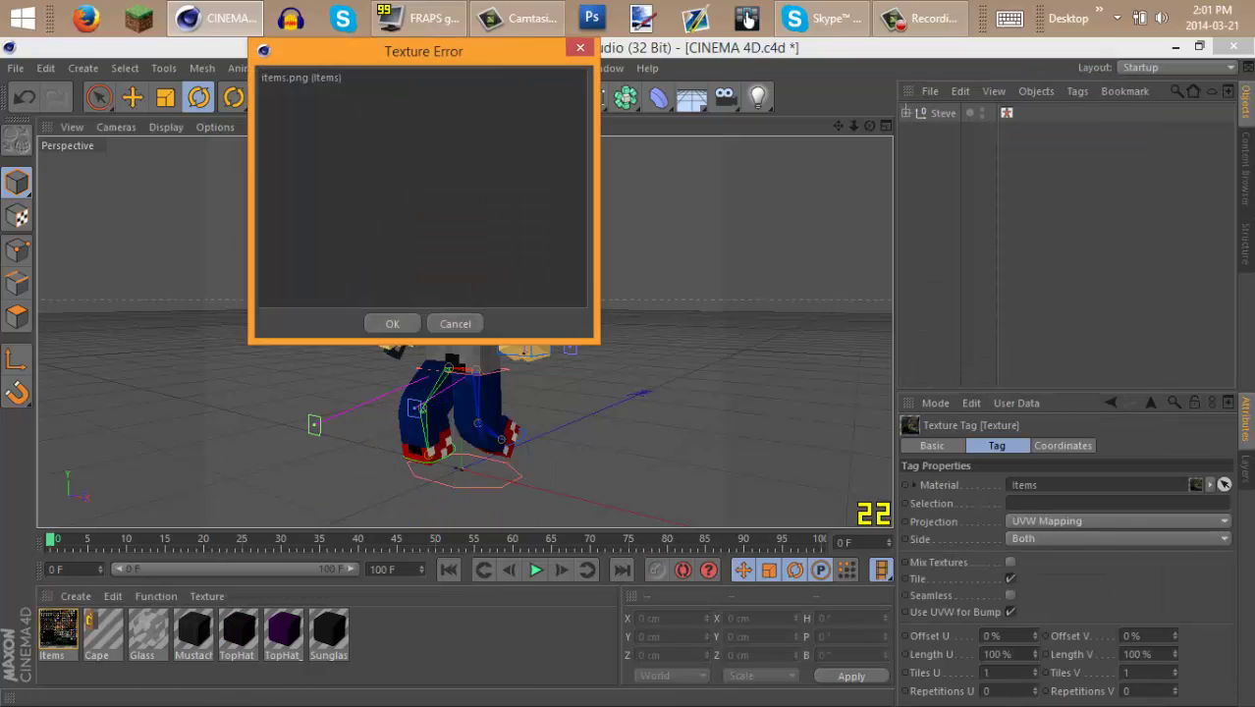
key("Return")
- Set the render output to a PNG file named batbloodhd render 2 on the Desktop
key("ctrl+b")
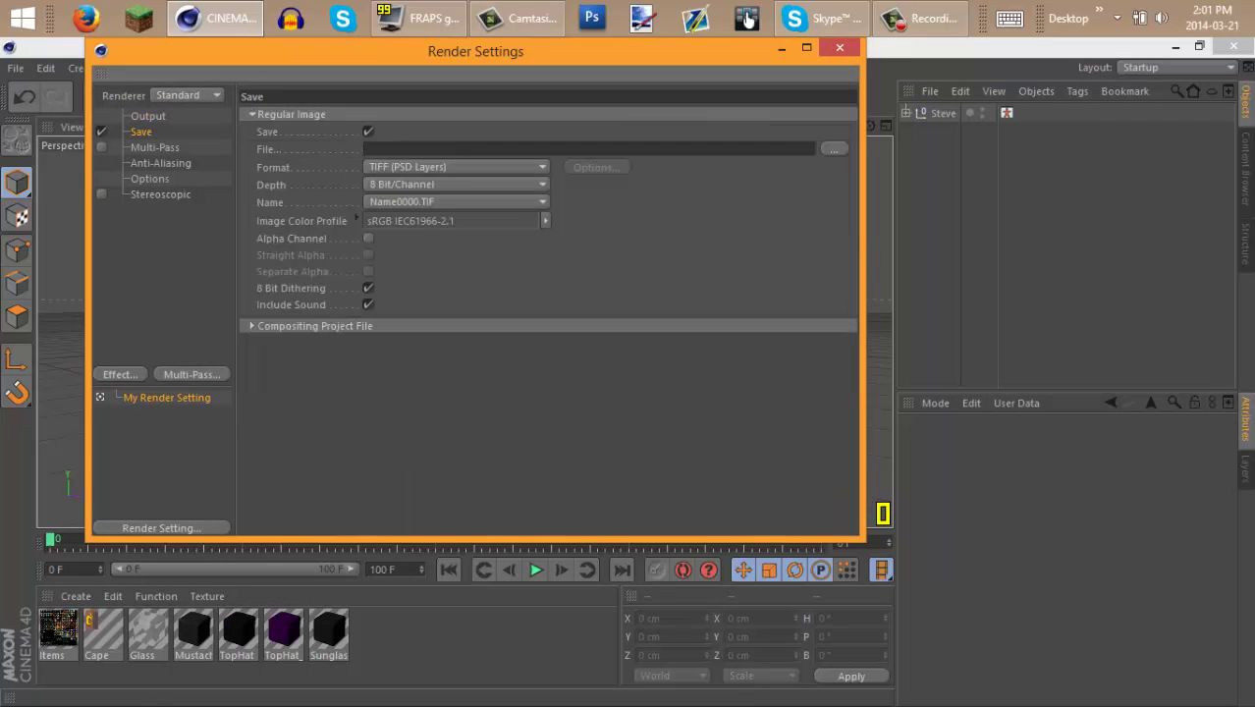
type("by MinersLP.png")
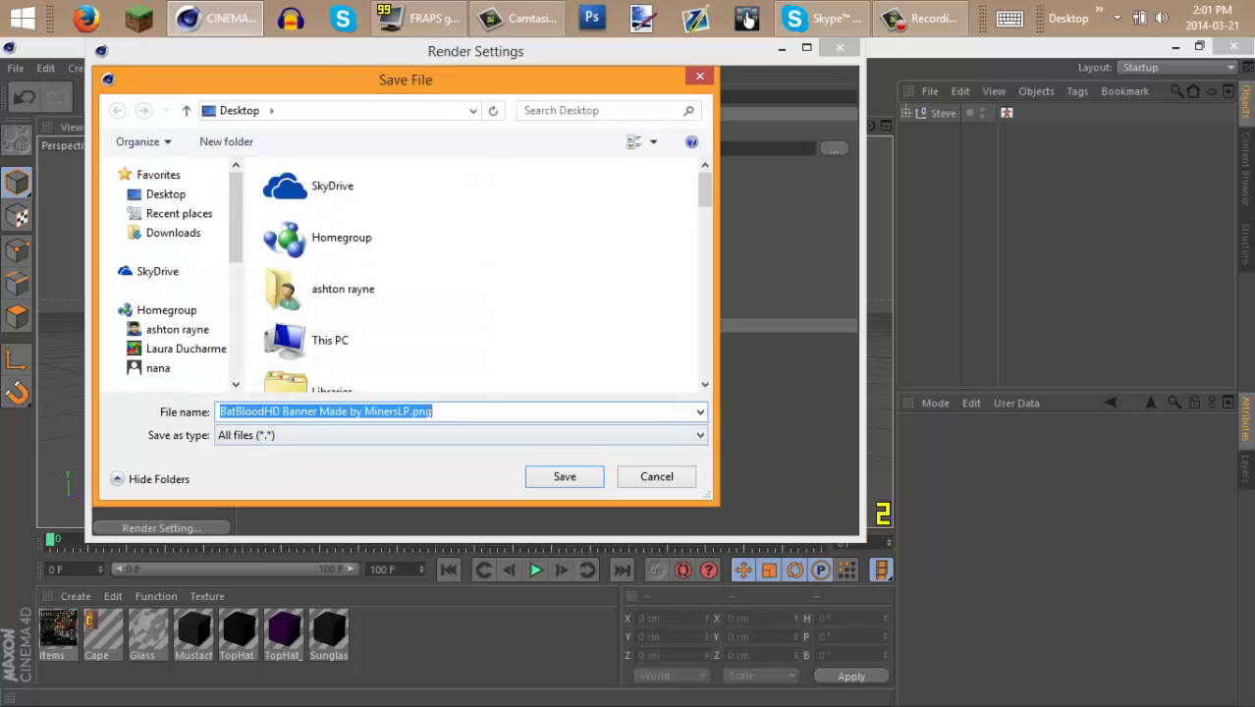
key("Down")
key("Down")
key("Return")
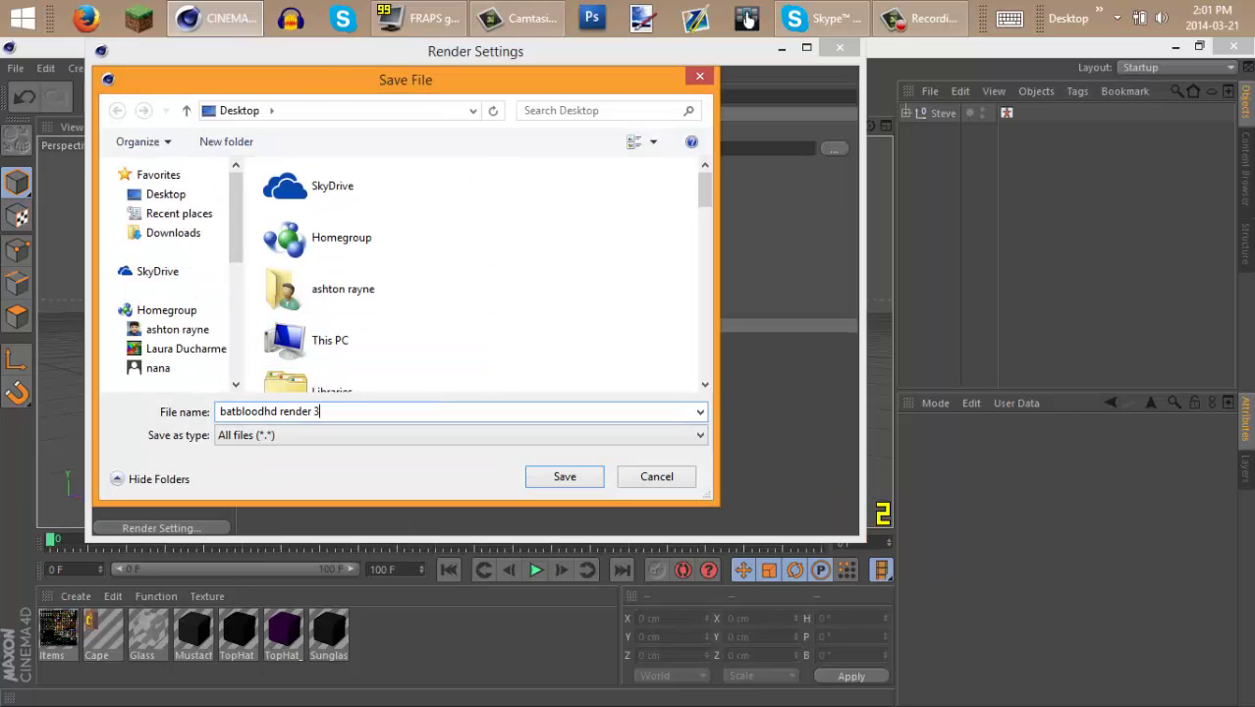
key("Return")
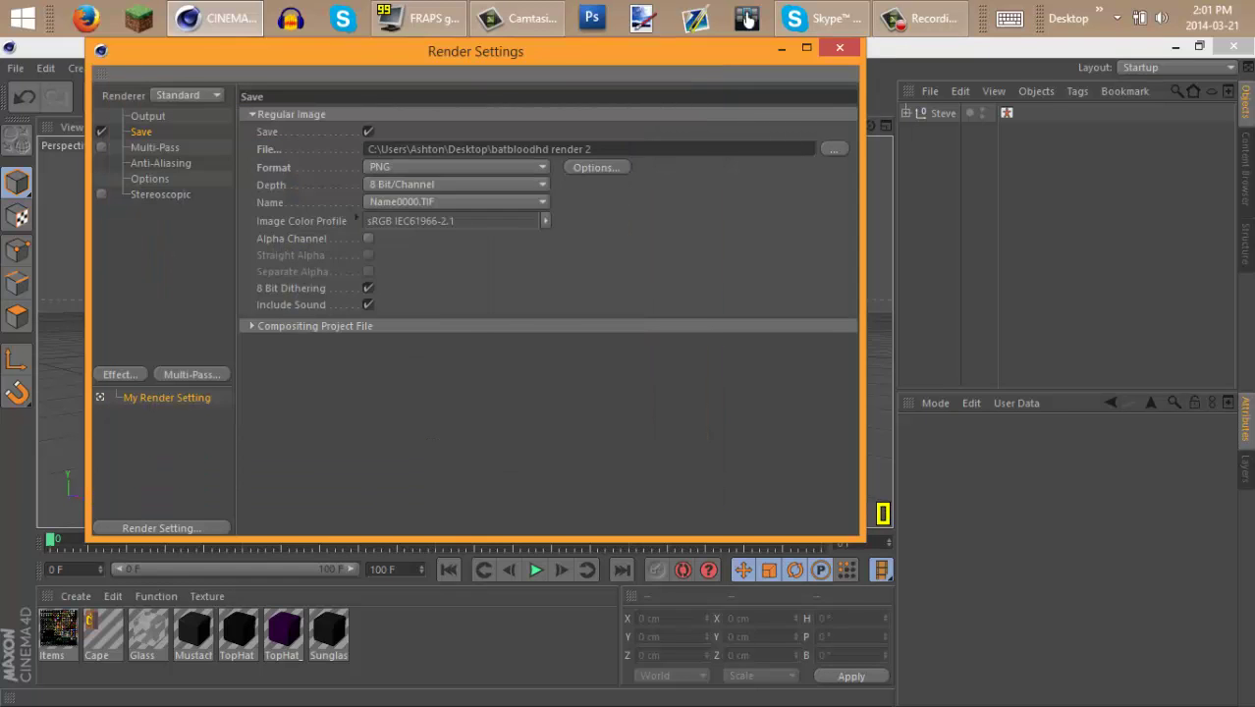
- Add the Ambient Occlusion effect to the render settings
left_click(138, 374)
left_click(202, 326)
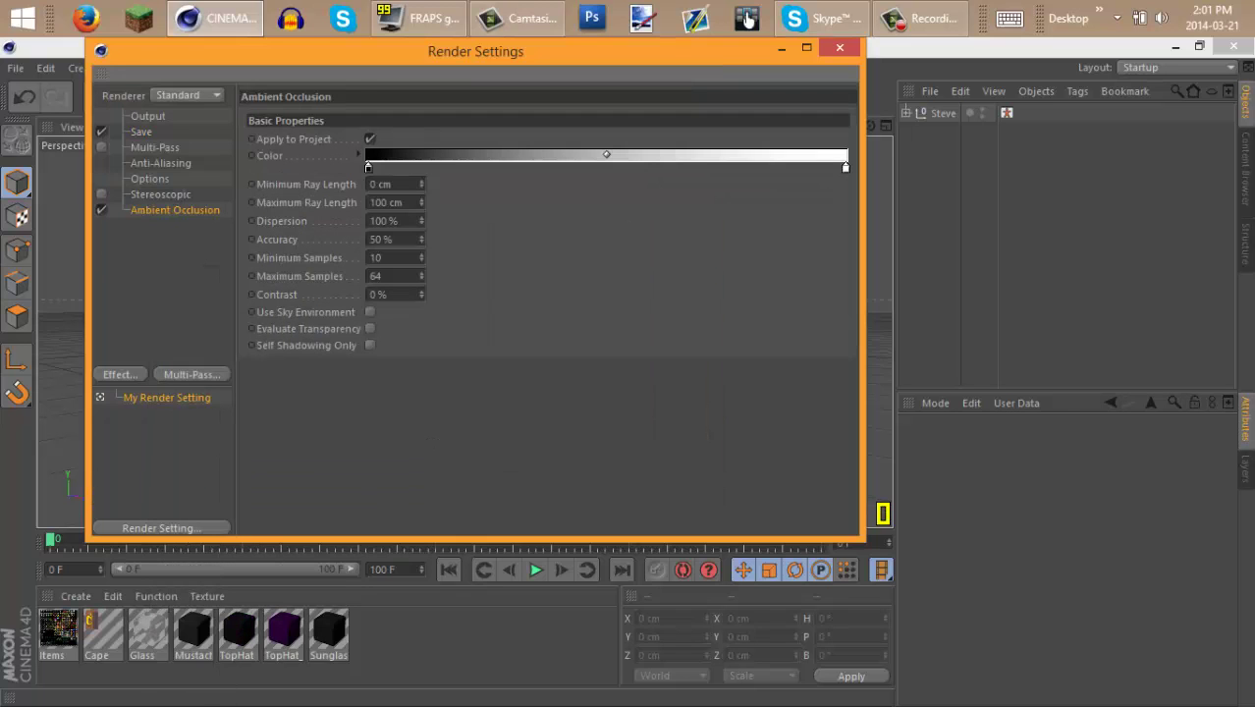
- Render the posed character with the current render settings
key("shift+r")
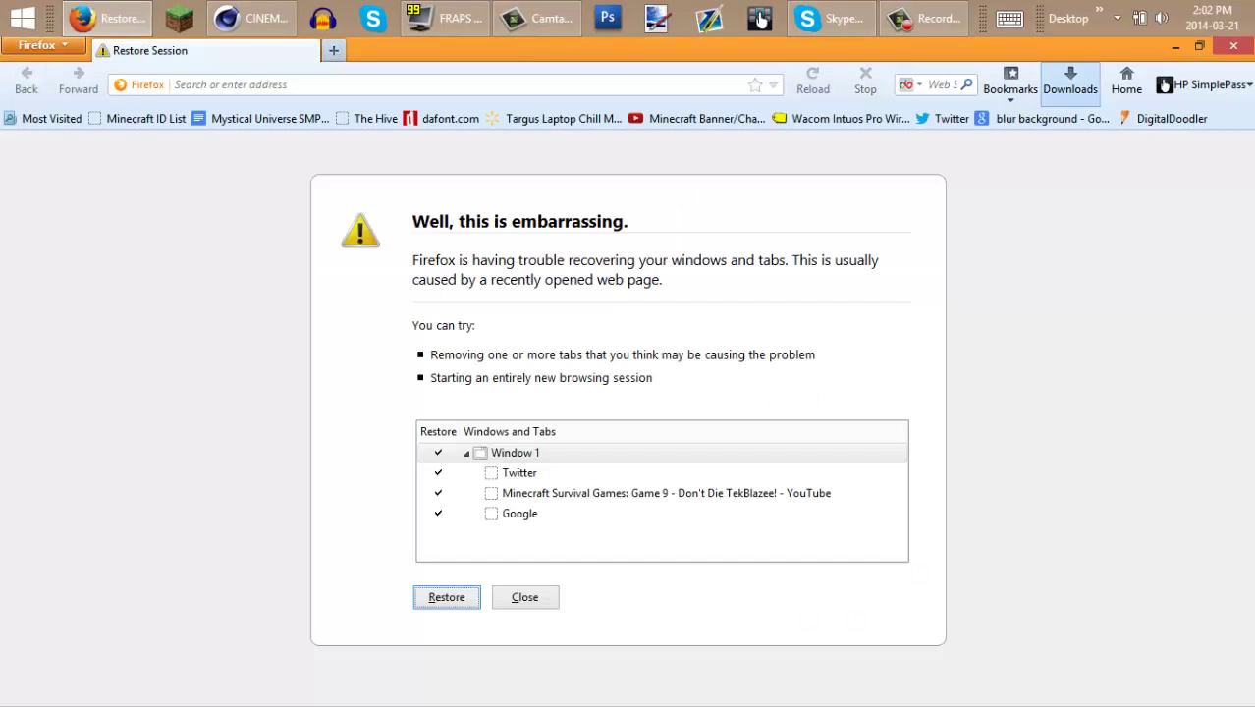
- Start a new browsing session in Firefox and search Google Images for "shaders hd"
left_click(525, 597)
left_click(1088, 158)
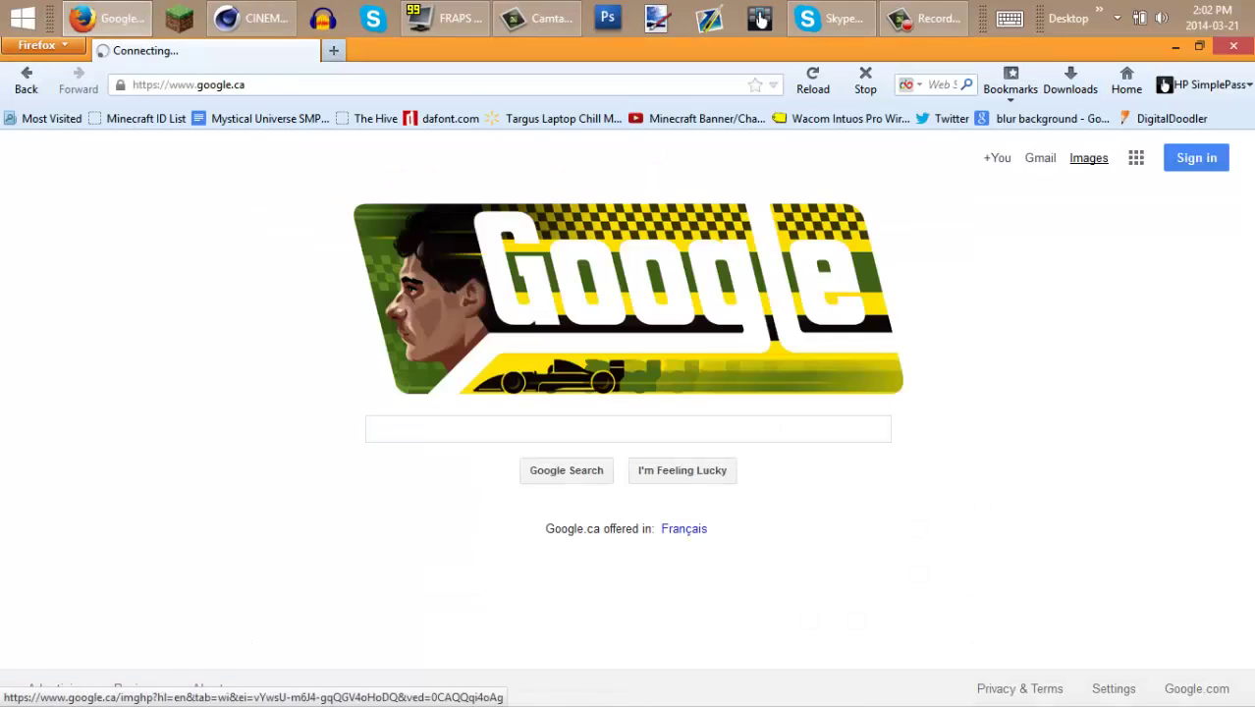
type("shaders hd")
key("Return")
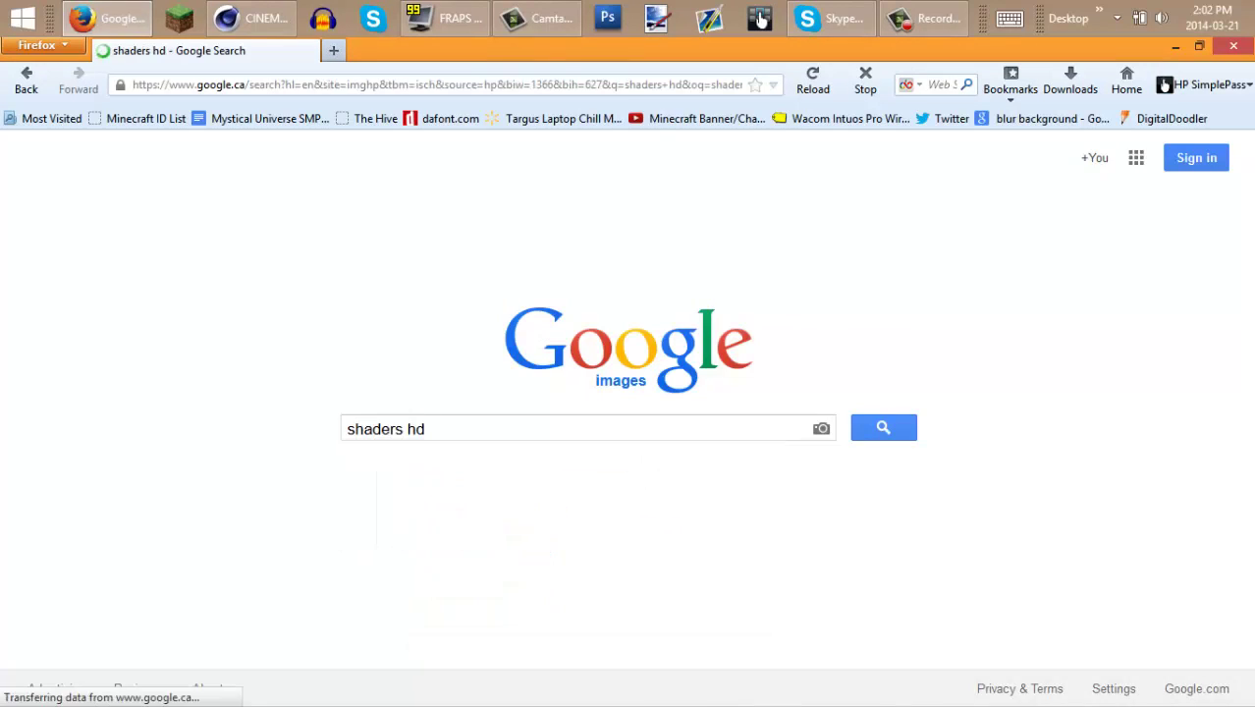
- Find the 1920 × 1032 picstopin.com Minecraft shaders landscape with green hills and a bright blue sky and copy the image
scroll(629, 412, "down", 5)
scroll(733, 383, "down", 5)
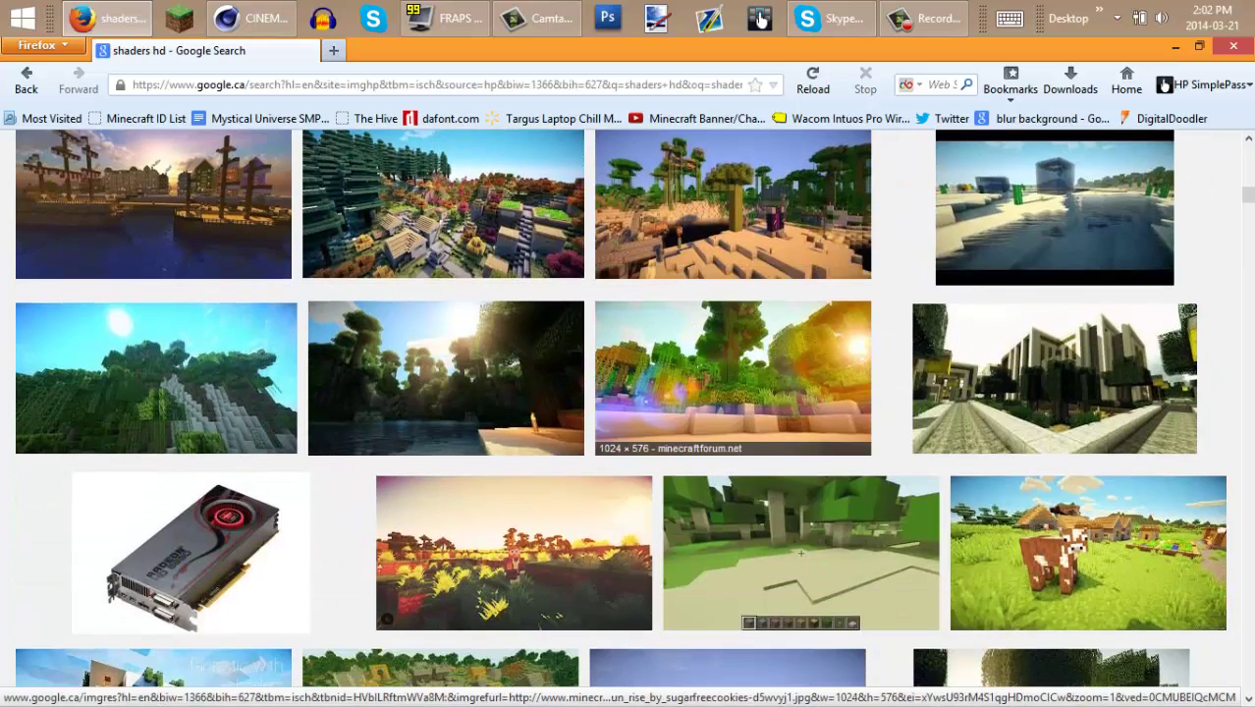
scroll(732, 383, "down", 15)
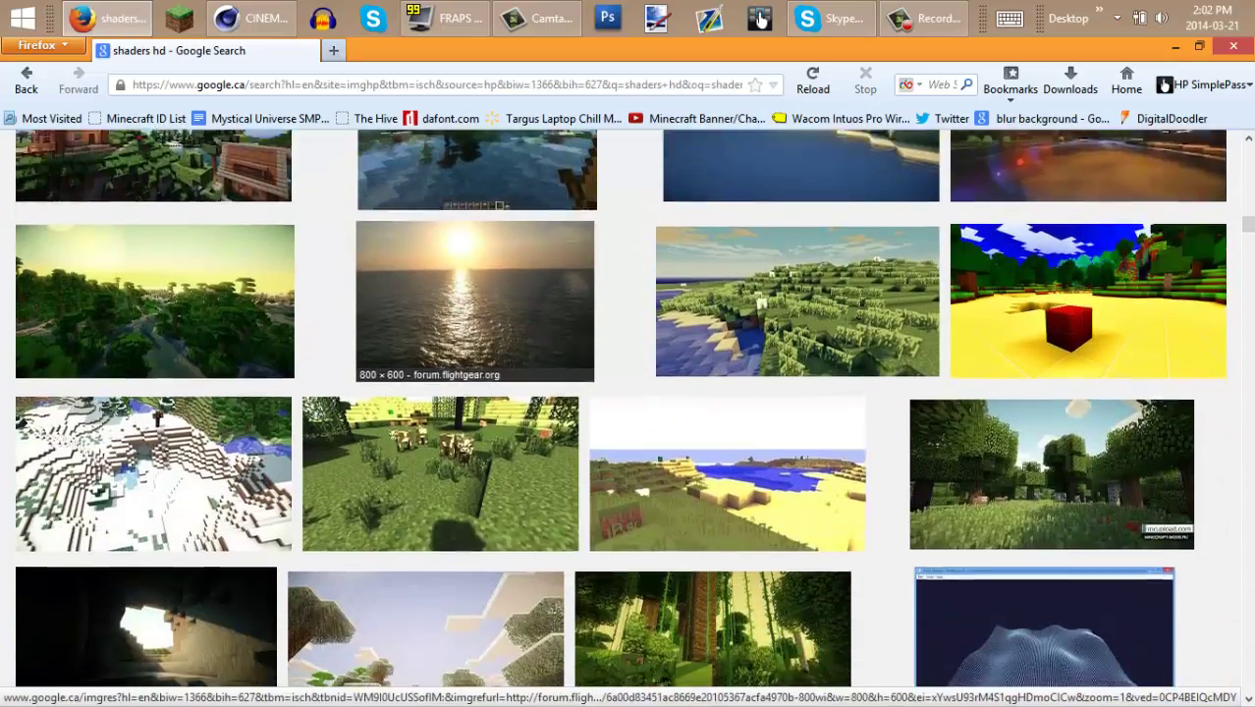
scroll(461, 373, "down", 8)
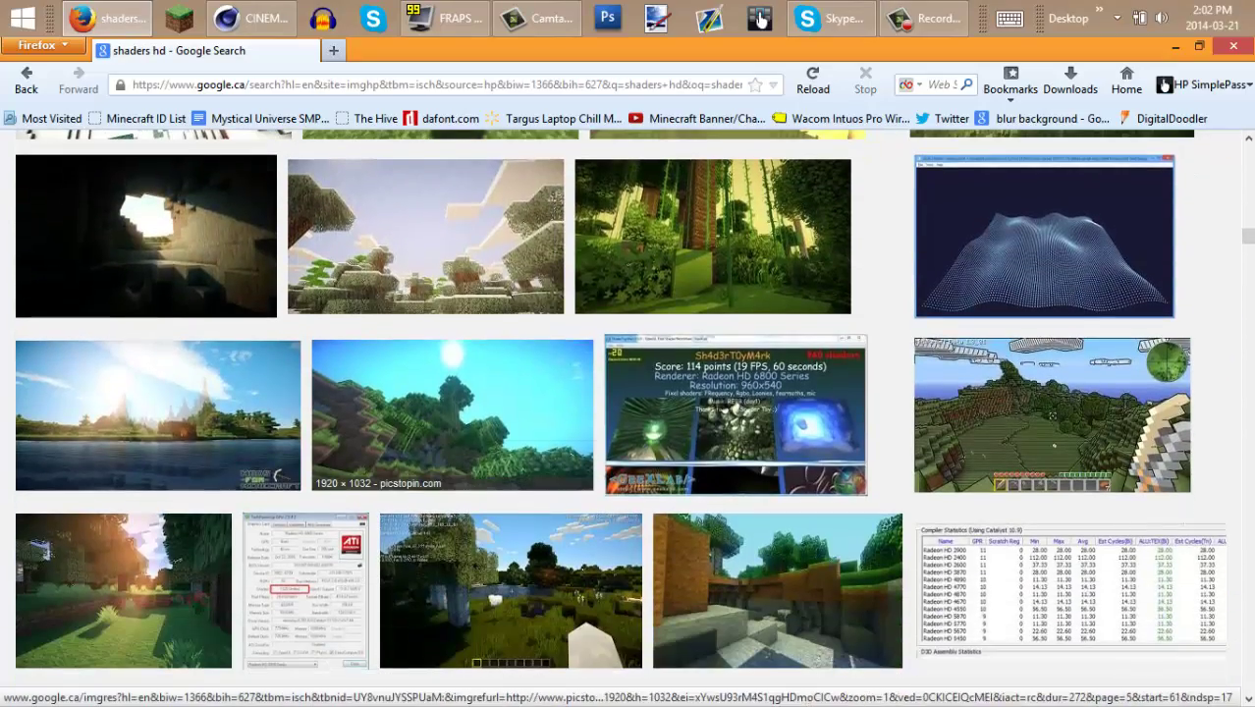
right_click(485, 442)
left_click(550, 292)
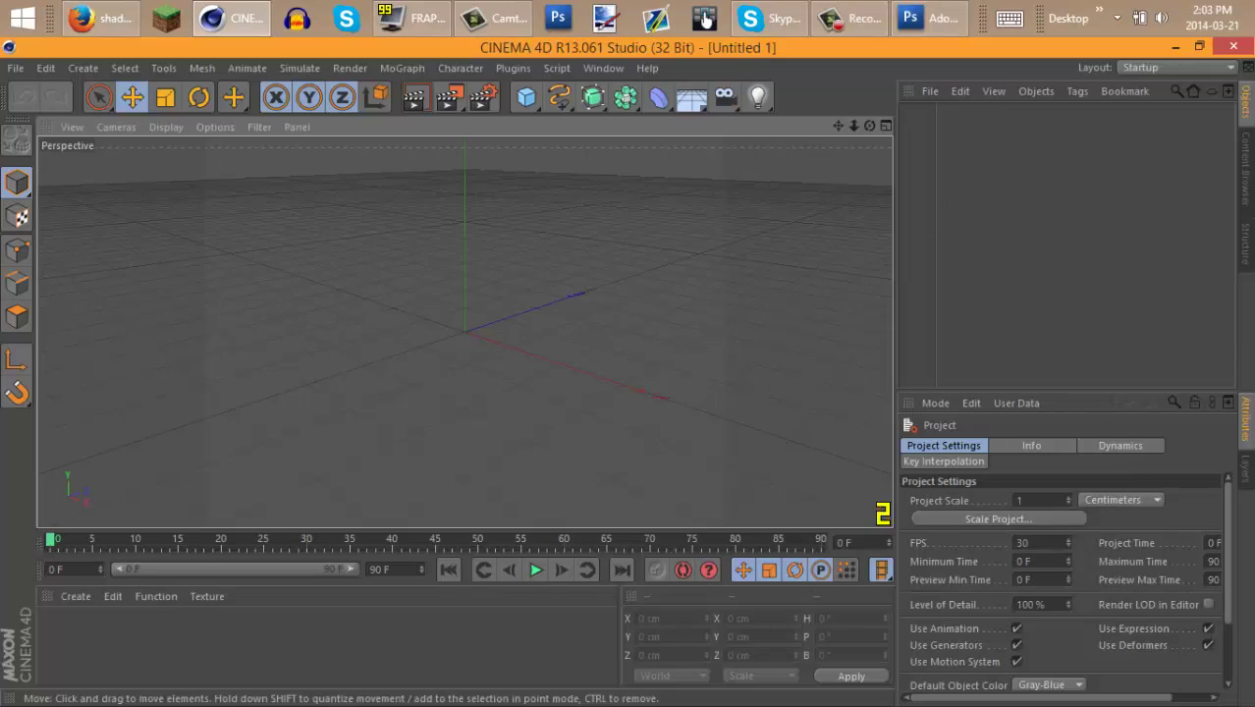
- In a new Cinema 4D project, add a MoText object reading BatBloodHD with depth 70 and subdivision 11
left_click(401, 68)
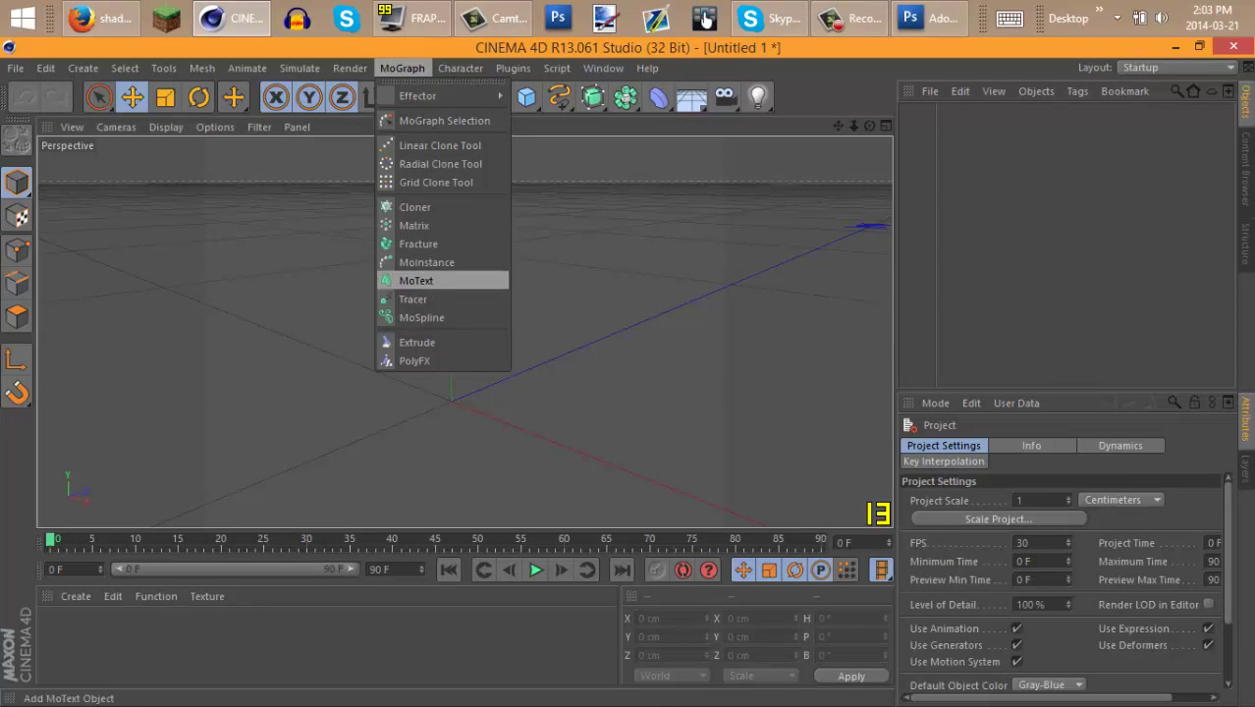
left_click(407, 281)
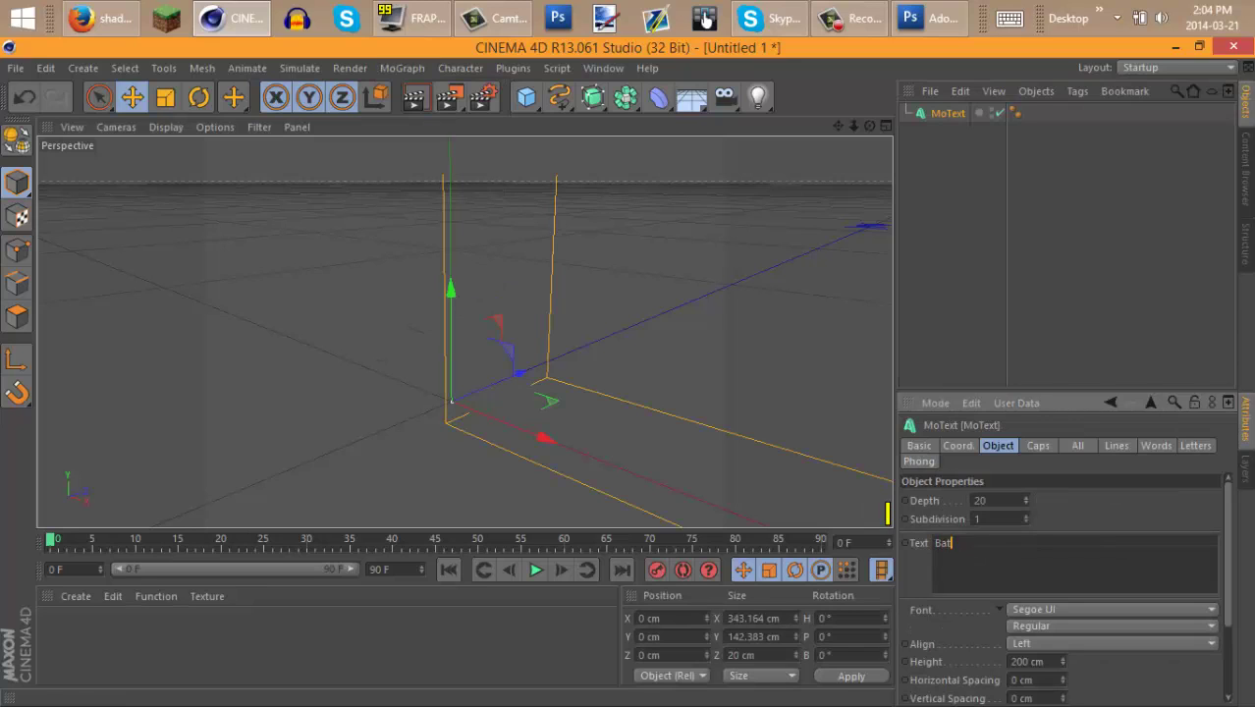
left_click(982, 500)
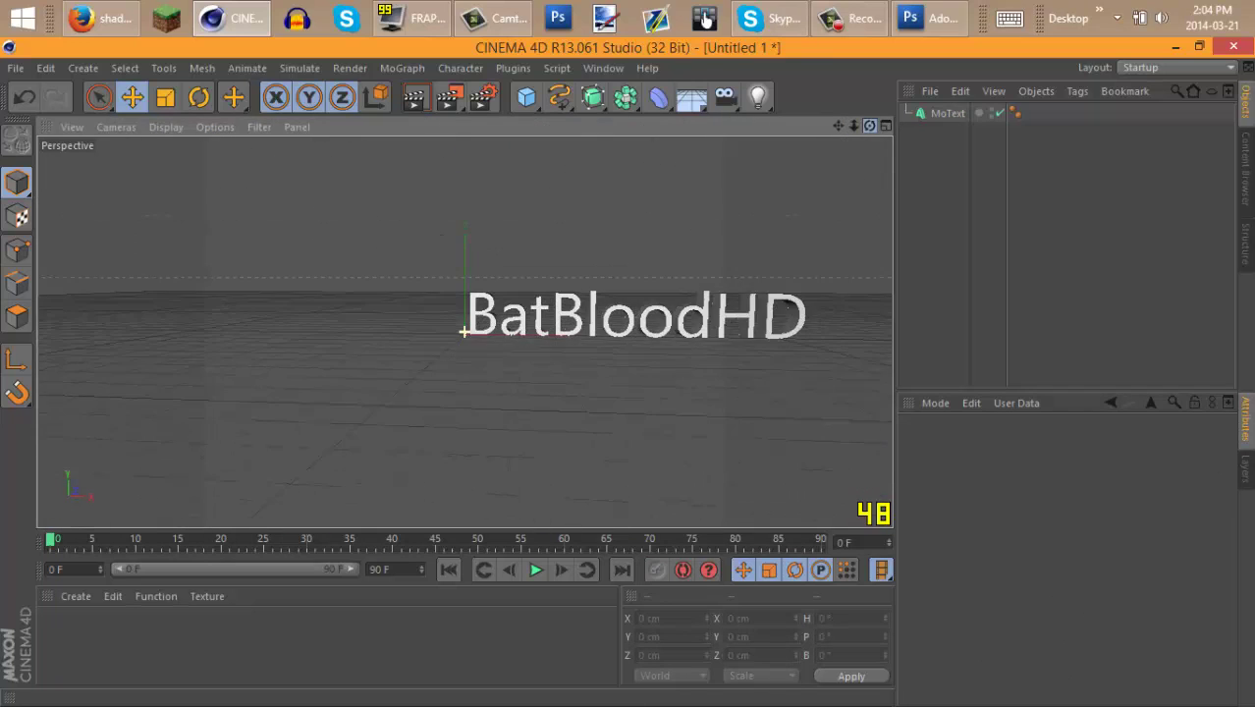
key("ctrl+a")
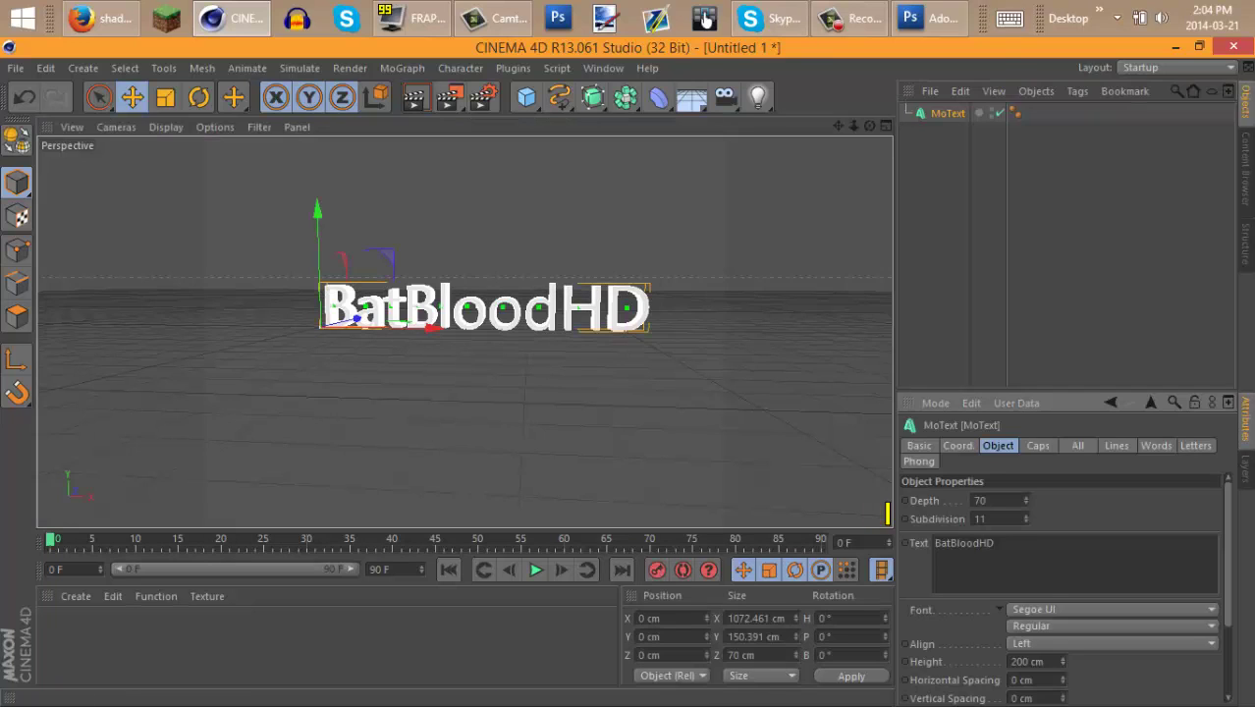
- Change the font of the BatBloodHD text to xar
left_click(1112, 609)
scroll(1080, 491, "down", 10)
left_click(1041, 668)
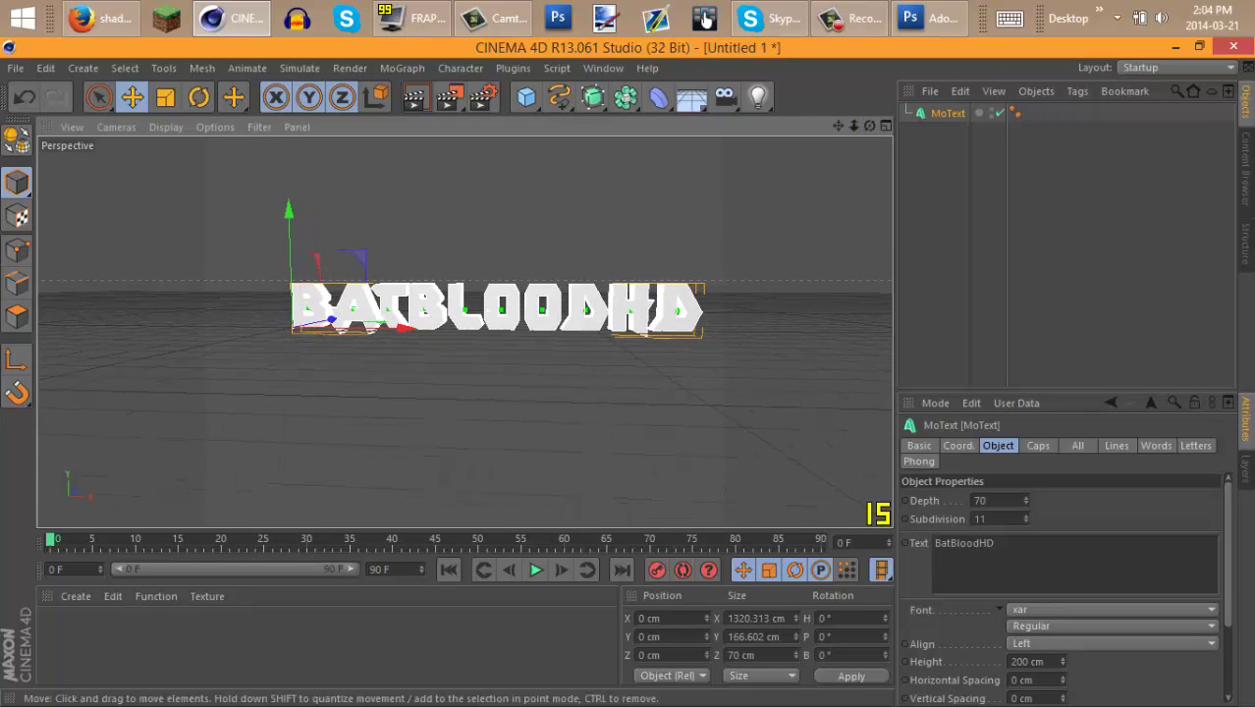
- Create a new material, set its color to deep blue and apply it to the BatBloodHD text
key("ctrl+n")
double_click(58, 629)
left_click(491, 226)
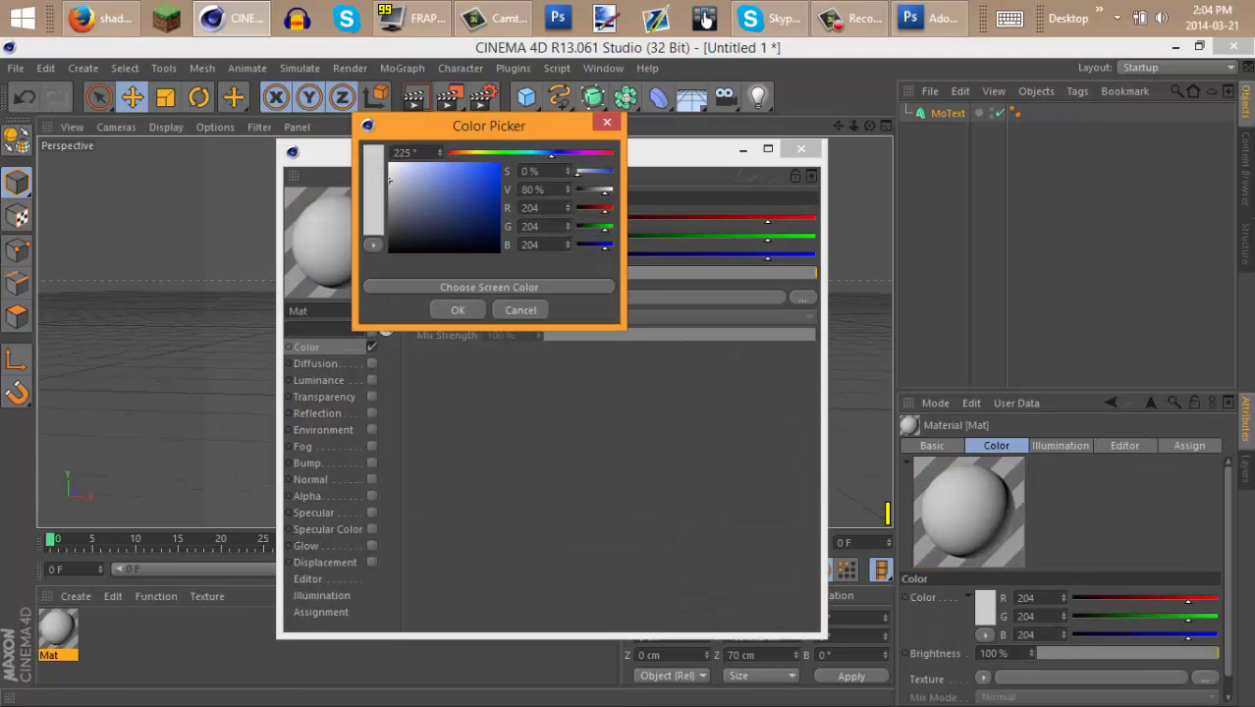
left_click(458, 309)
left_click(801, 148)
left_click_drag(57, 628, 491, 309)
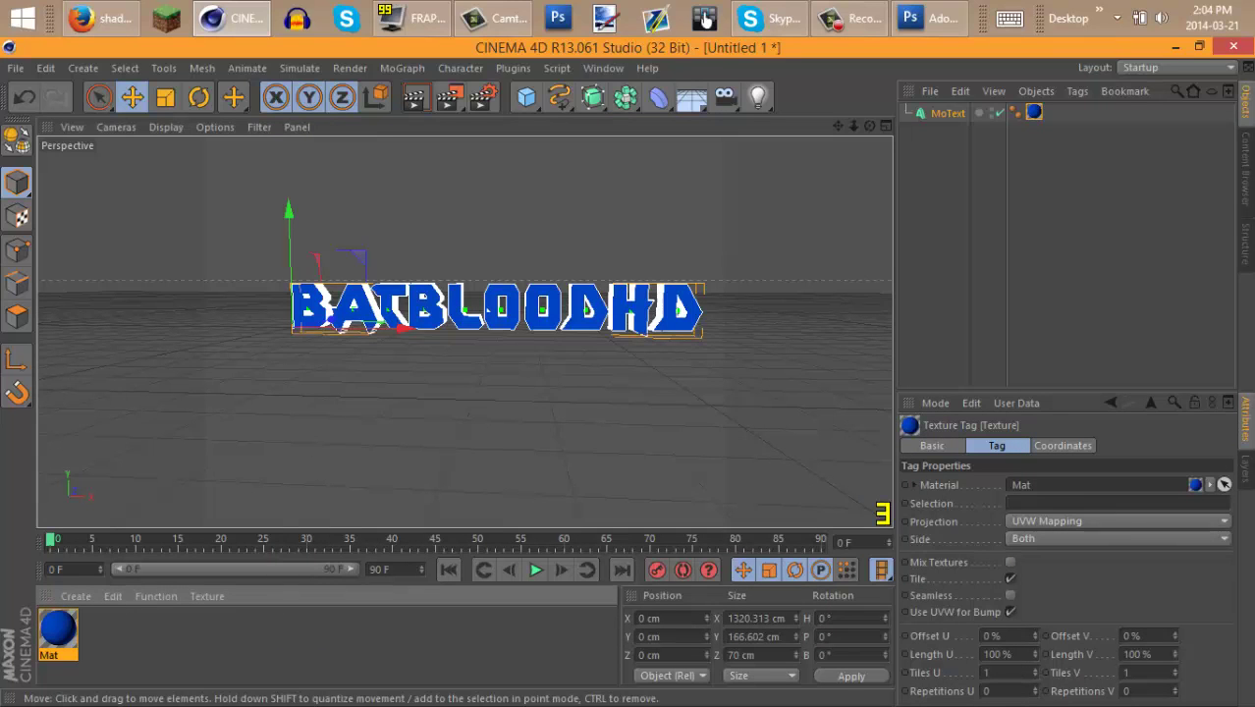
- Preview the blue text render and set both the start and end caps of the MoText to Fillet Cap
left_click(413, 96)
left_click(589, 442)
left_click(491, 309)
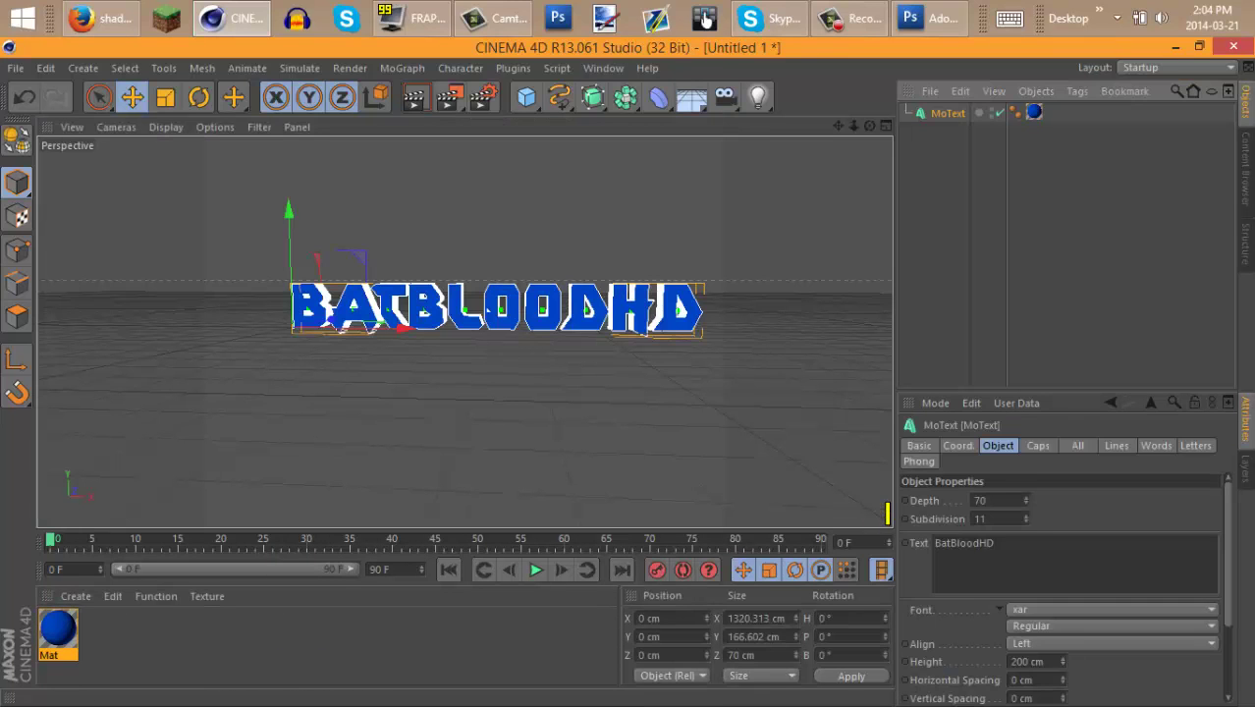
left_click(1038, 445)
left_click(1006, 574)
left_click(1043, 554)
left_click(1005, 629)
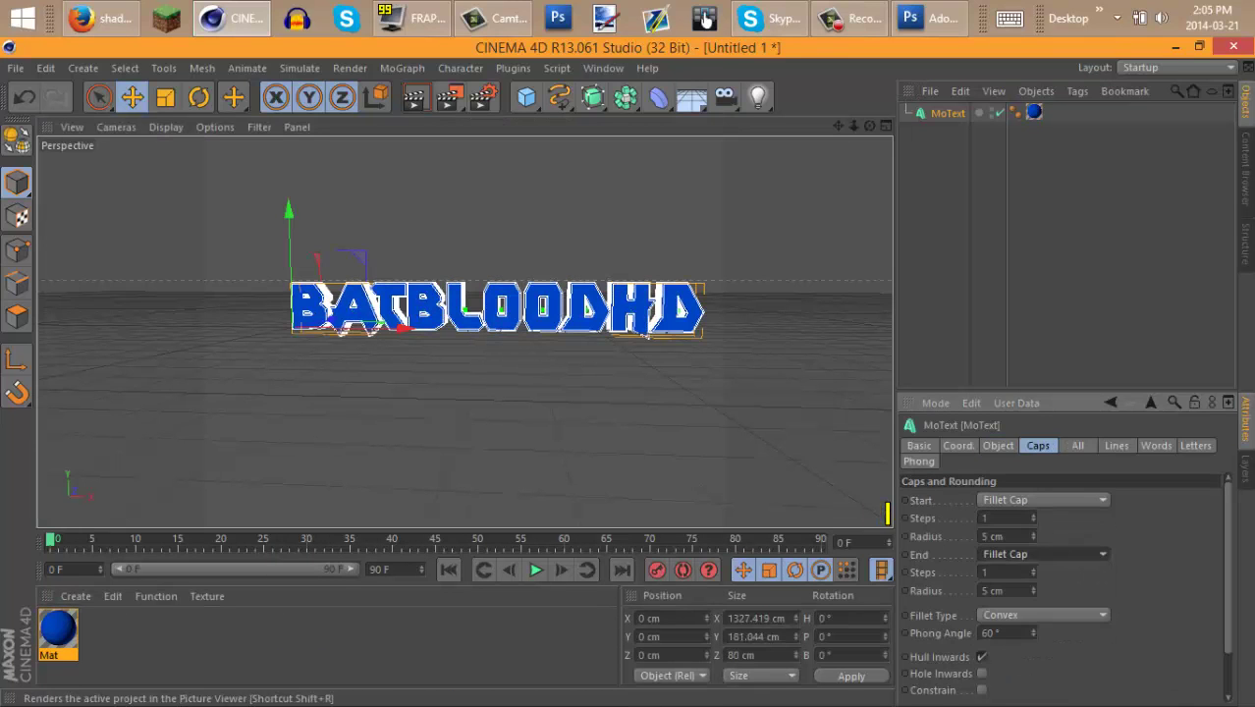
- Set the render to save to the Desktop under the file name BatBloodHd Text!!
left_click(414, 96)
key("ctrl+b")
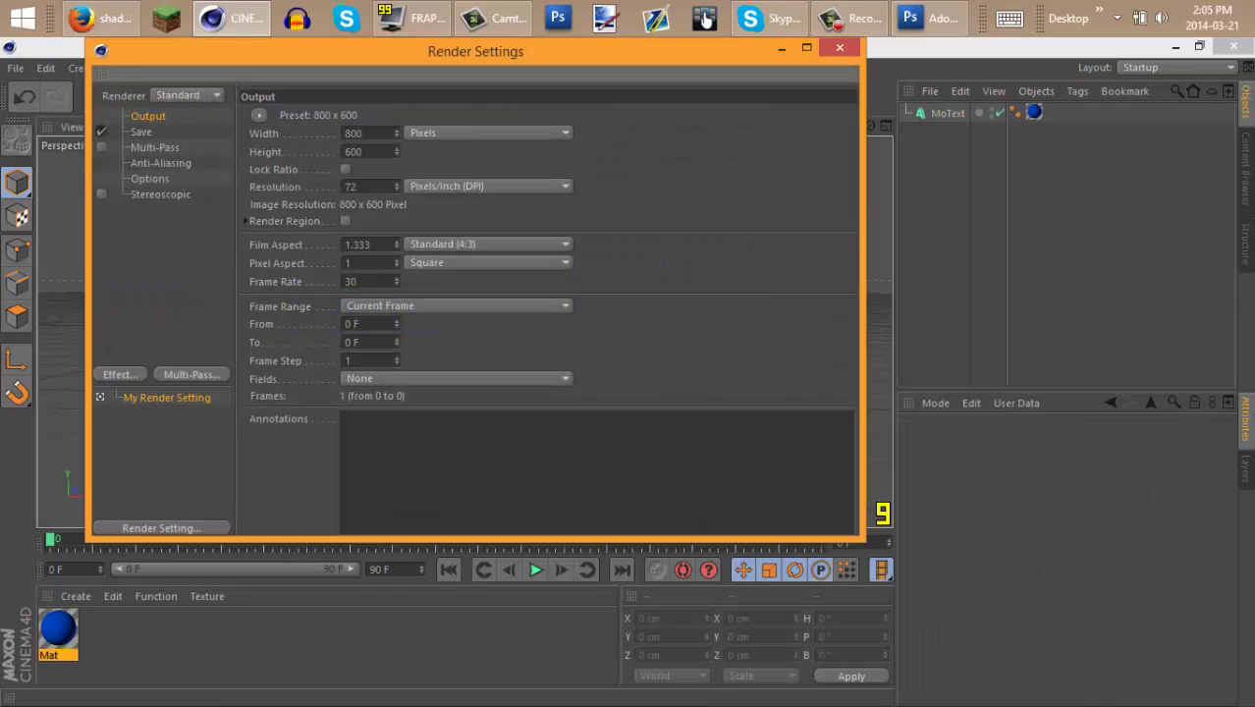
left_click(142, 131)
left_click(834, 148)
type("BatBl")
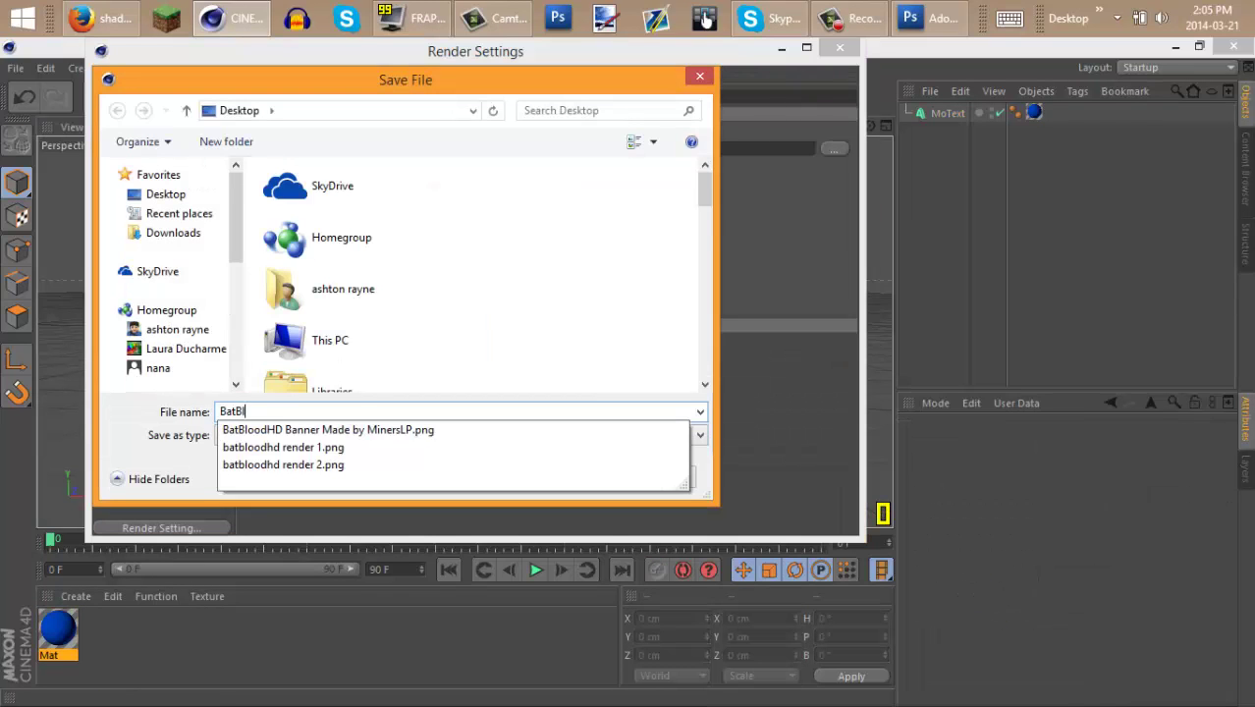
type("oodHd Text!!")
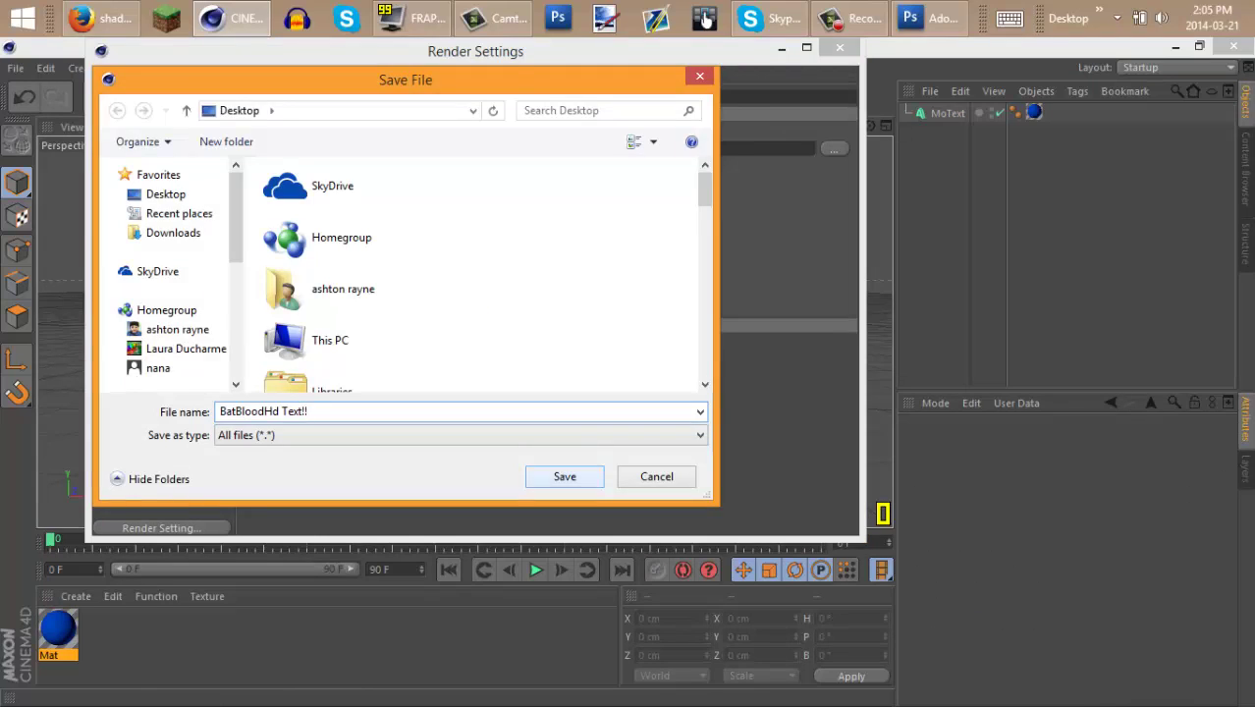
key("Return")
- Choose the image format for the saved text render and open the list of render effects
left_click(461, 174)
left_click(420, 351)
left_click(118, 374)
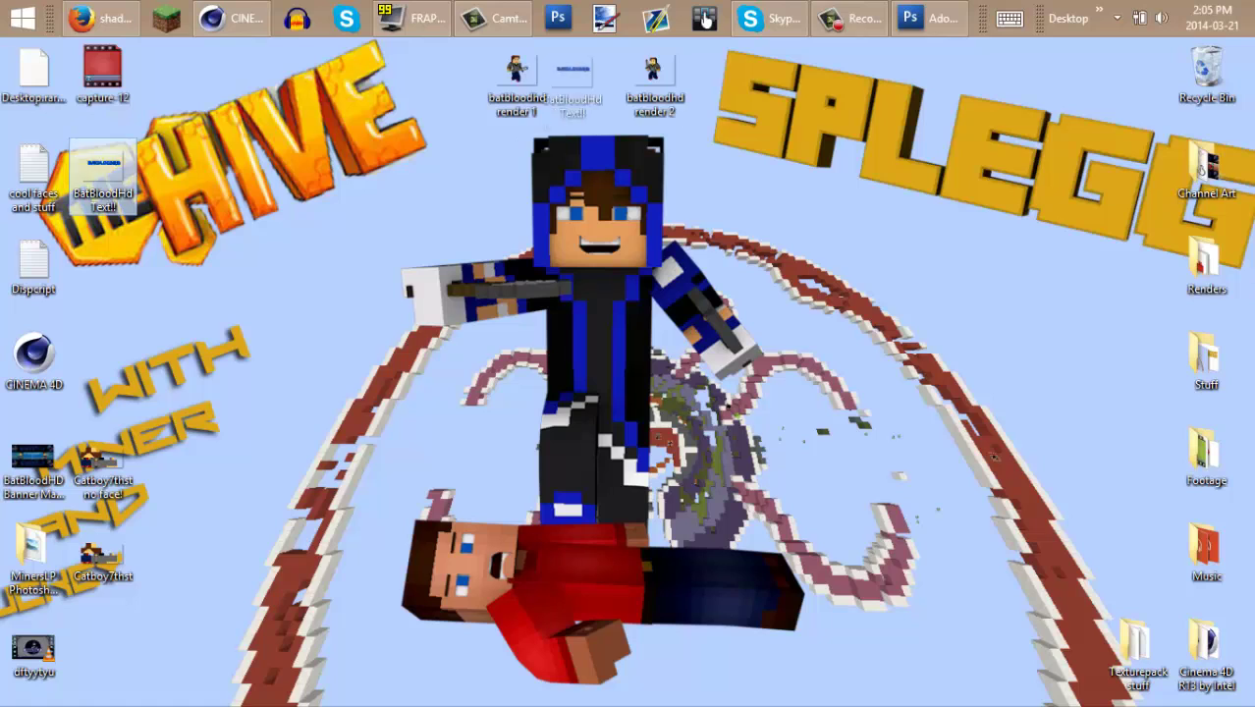
- Switch to Photoshop and open MinersLP YT Template.psd from the MinersLP Photoshop Pack folder on the Desktop
key("alt+Tab")
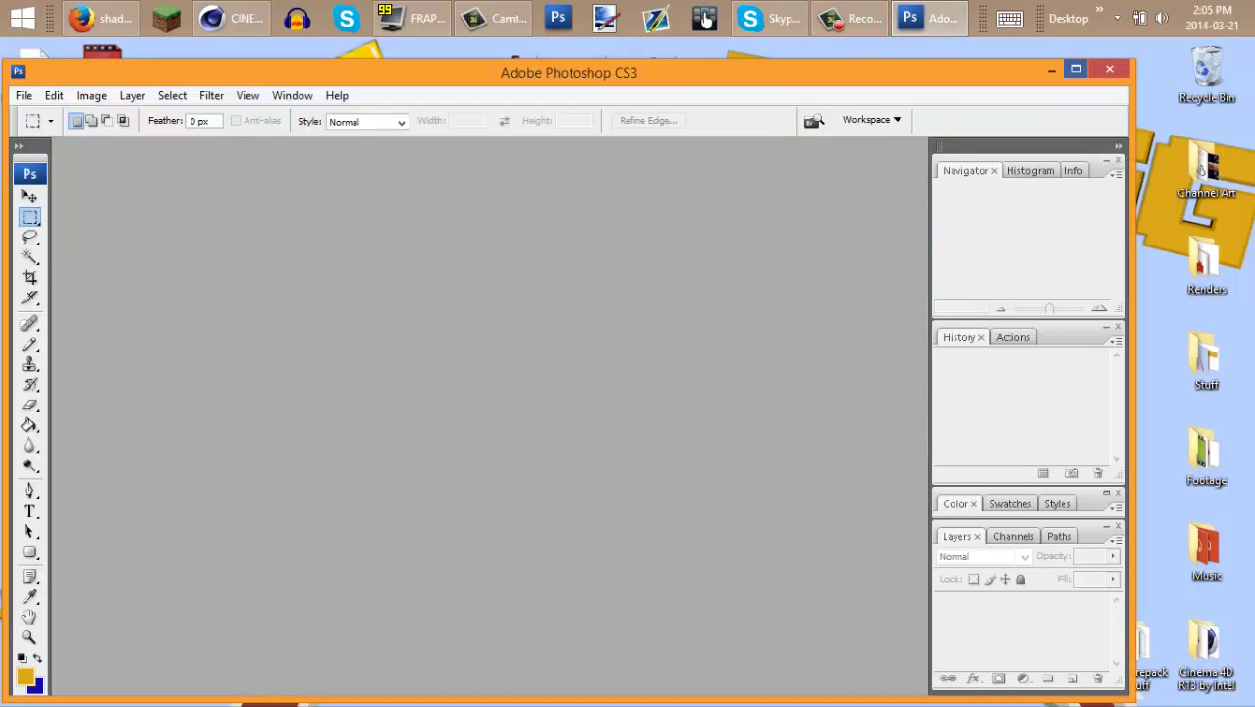
key("alt+e")
key("ctrl+o")
key("m")
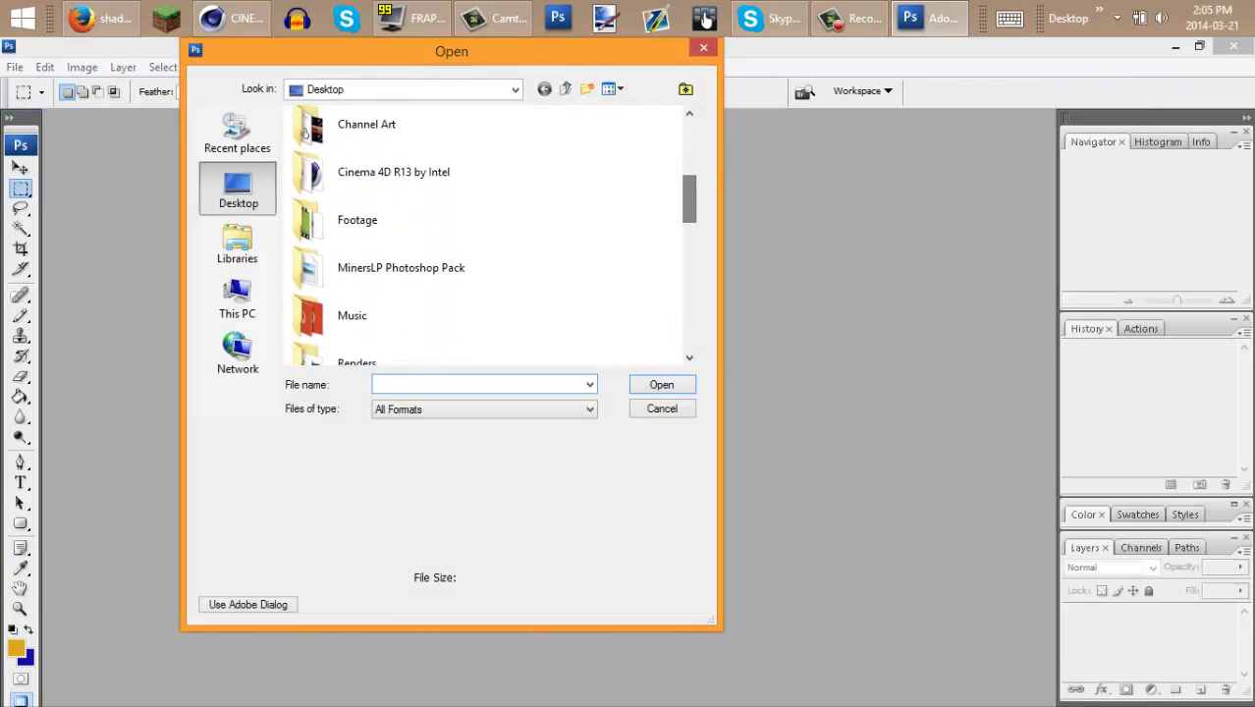
key("F2")
key("Return")
key("m")
key("Return")
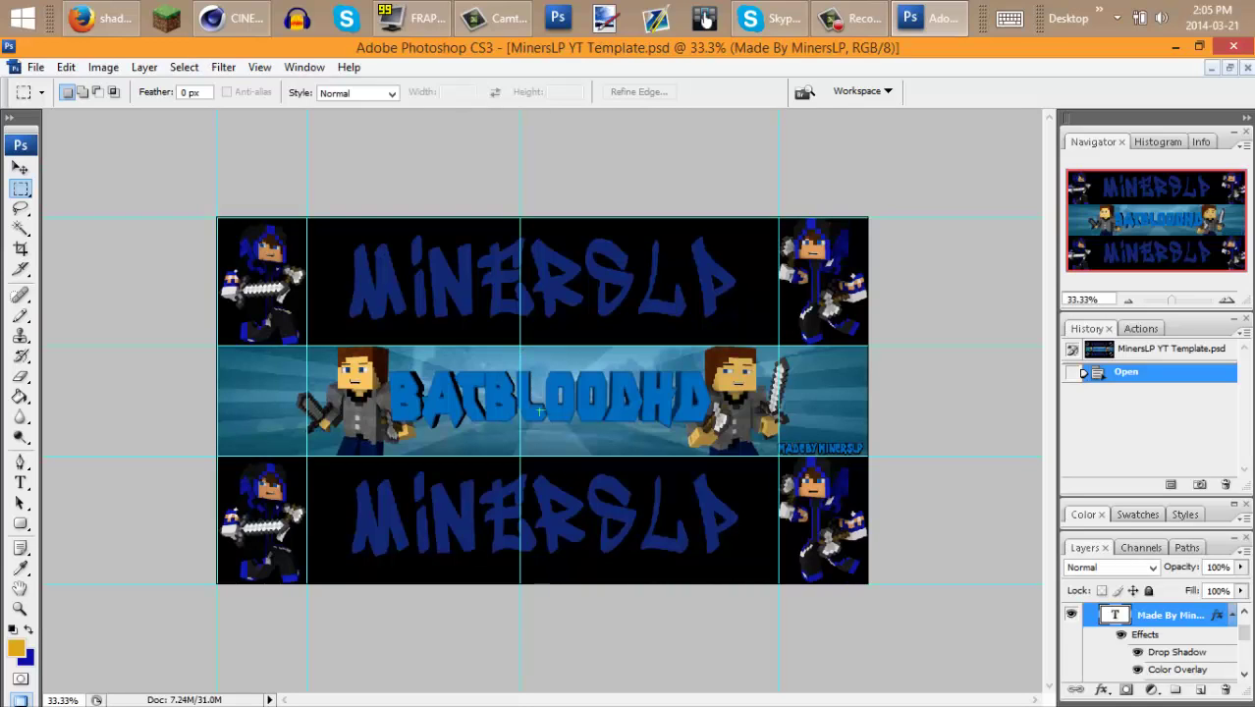
- Delete the old BatBloodHD banner layers from the template's middle band, keep the MinersLP layer and clear the selection
left_click_drag(923, 490, 923, 490)
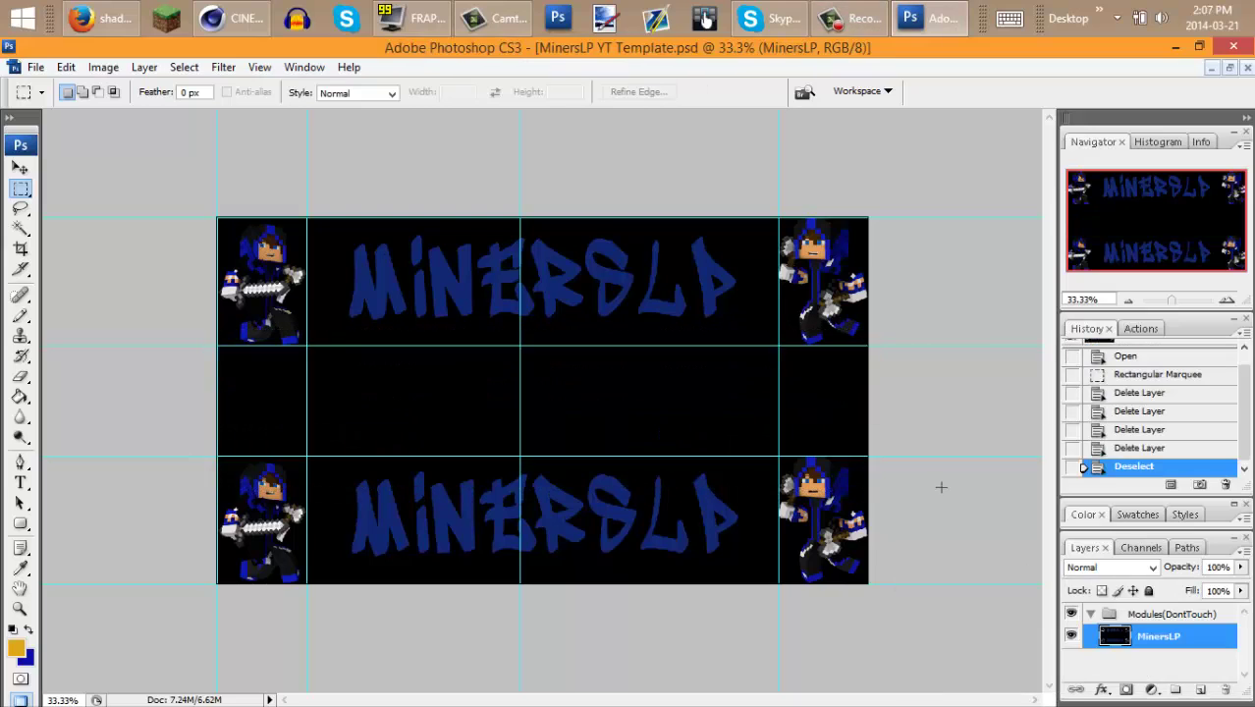
- Paste the copied shaders landscape and stretch it across the full banner width so it covers the middle band
key("ctrl+v")
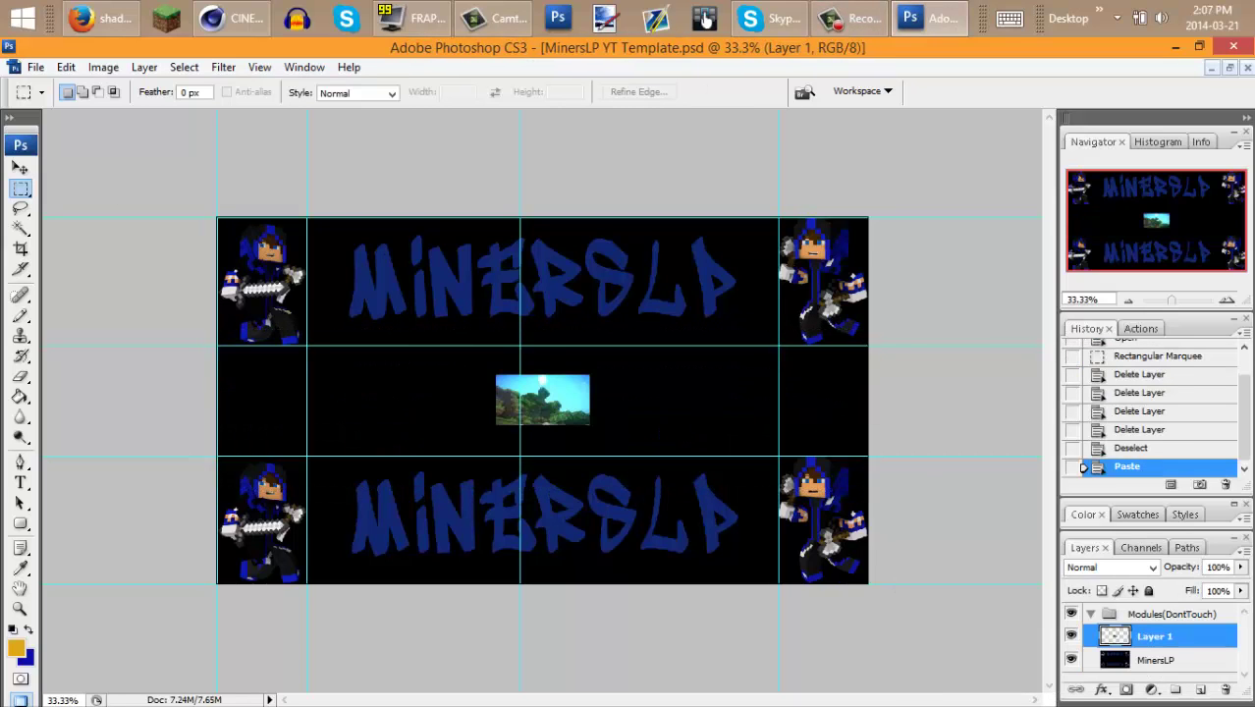
key("v")
key("ctrl+t")
left_click_drag(495, 375, 229, 302)
left_click_drag(590, 365, 868, 363)
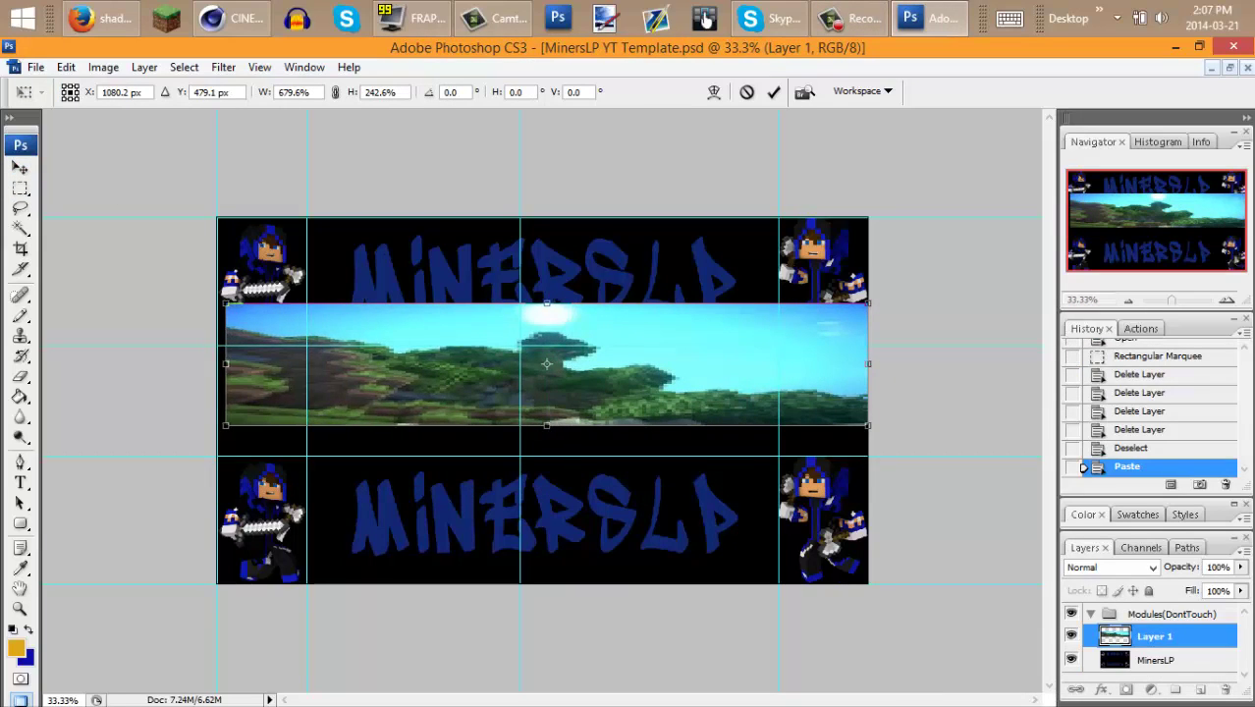
left_click_drag(226, 426, 218, 479)
key("m")
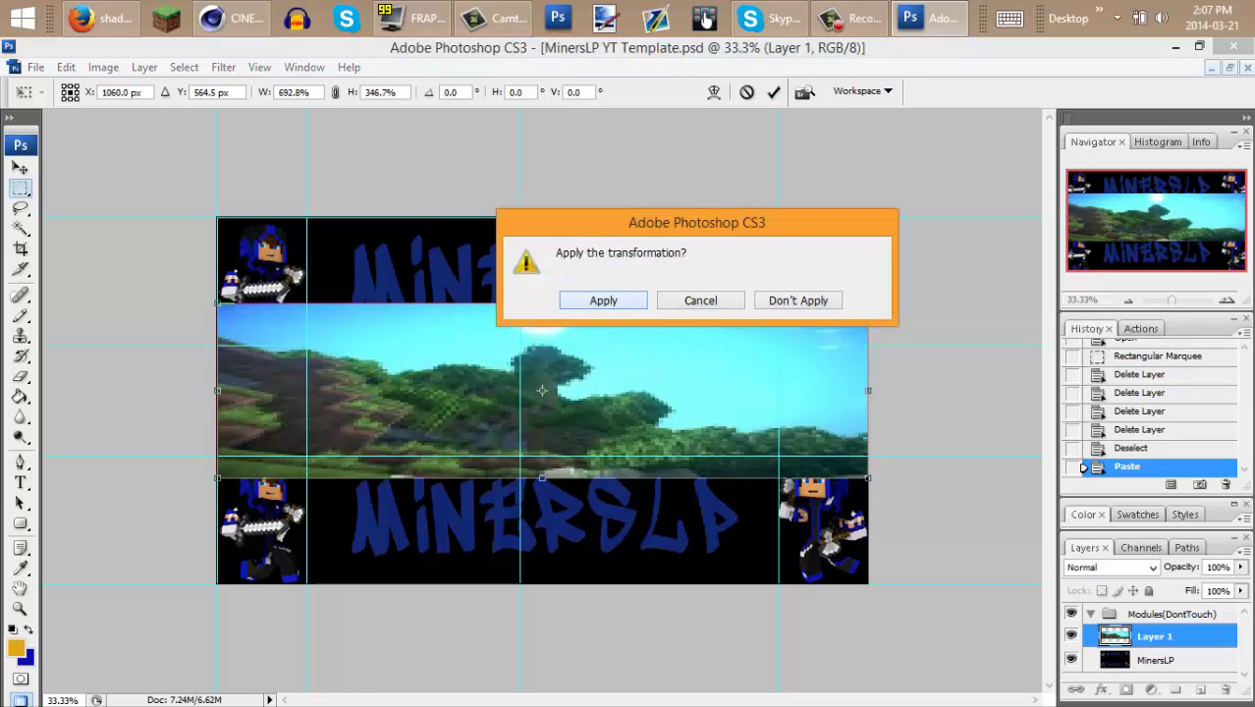
key("Return")
- Cut away the parts of the landscape that extend above and below the middle band's guides
left_click_drag(218, 300, 870, 346)
key("ctrl+x")
key("ctrl+x")
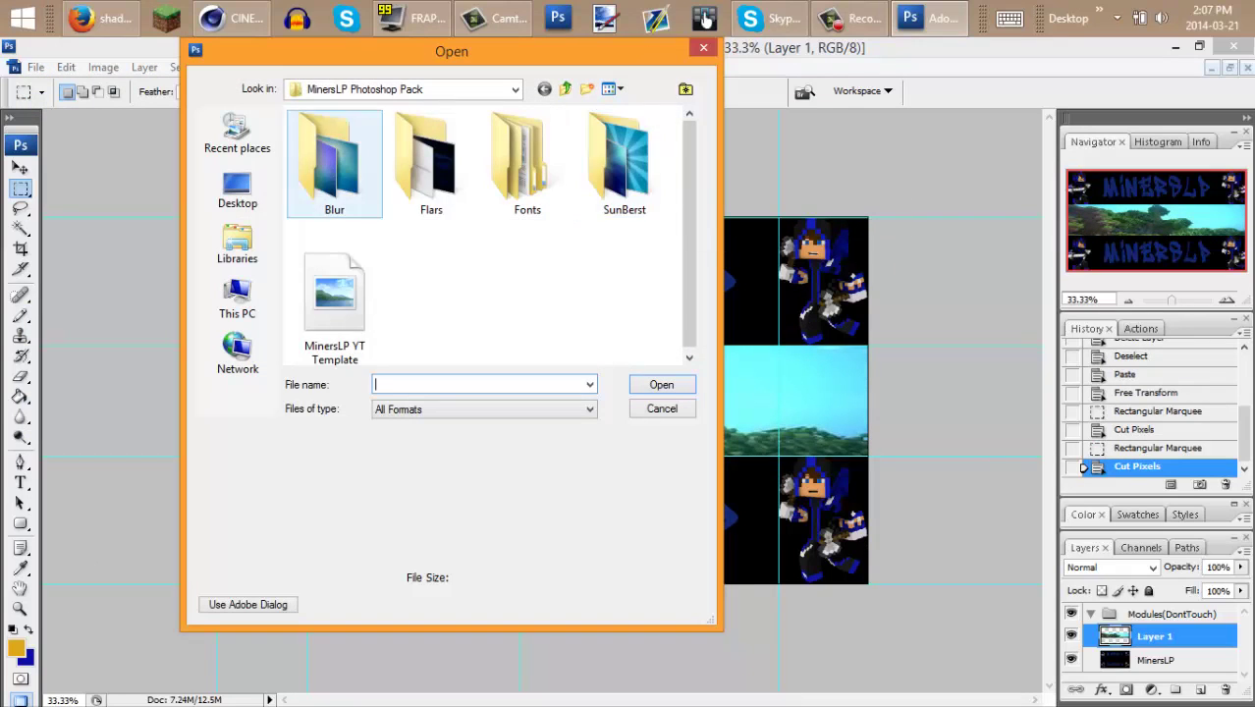
- Open image 7 from the Blur folder, select the whole picture to copy it and return to the template
double_click(336, 165)
left_click(334, 173)
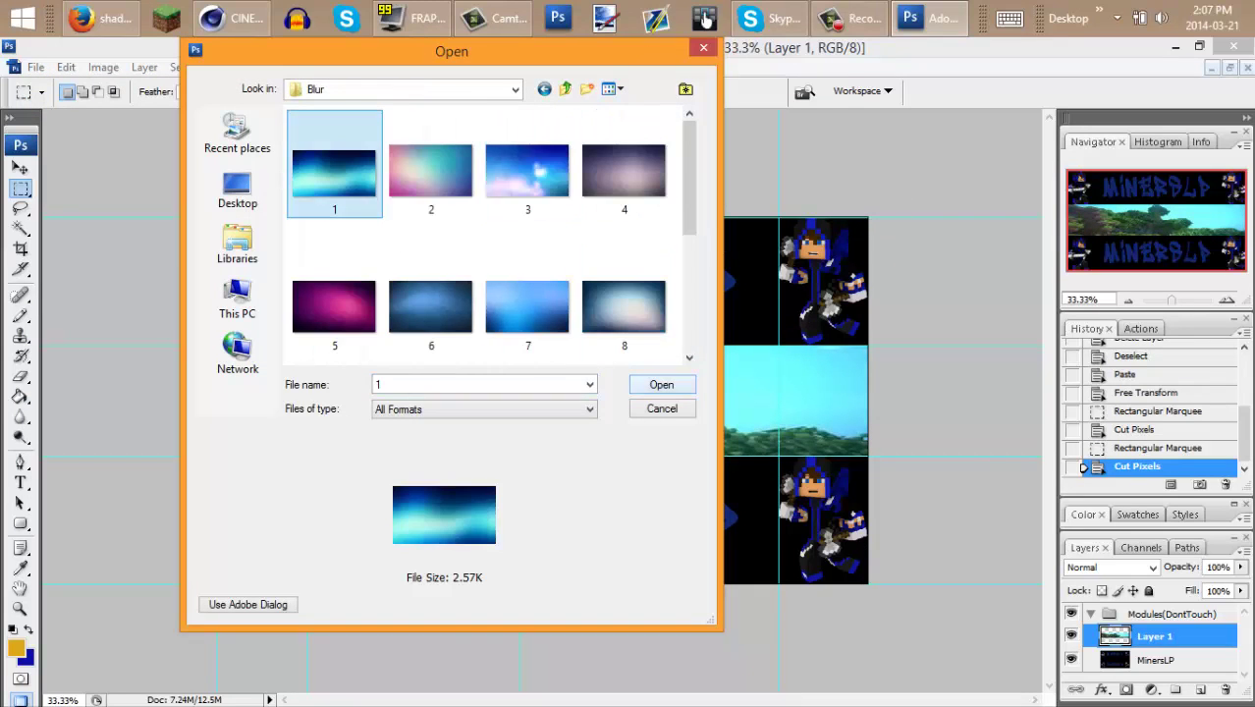
left_click(527, 309)
key("Return")
left_click_drag(314, 263, 688, 496)
key("ctrl+Tab")
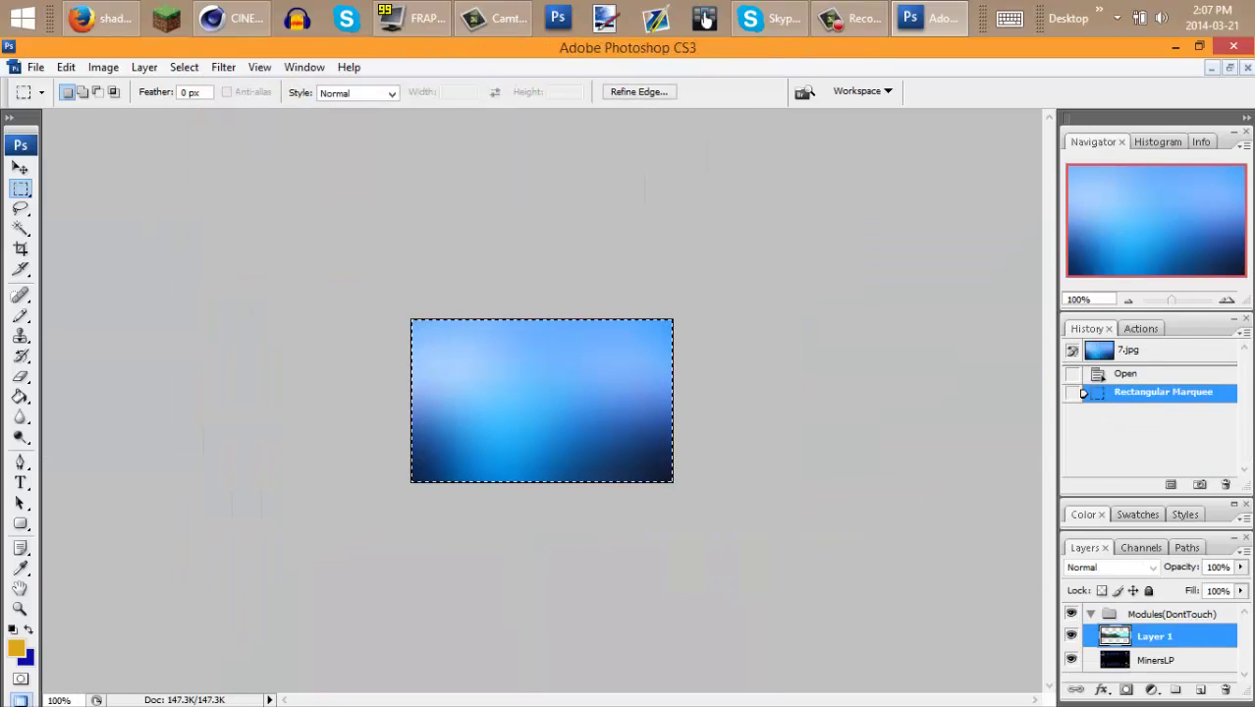
- Paste the blue blur image into the template and stretch it to fill the entire middle band
key("ctrl+v")
key("v")
left_click_drag(496, 371, 218, 346)
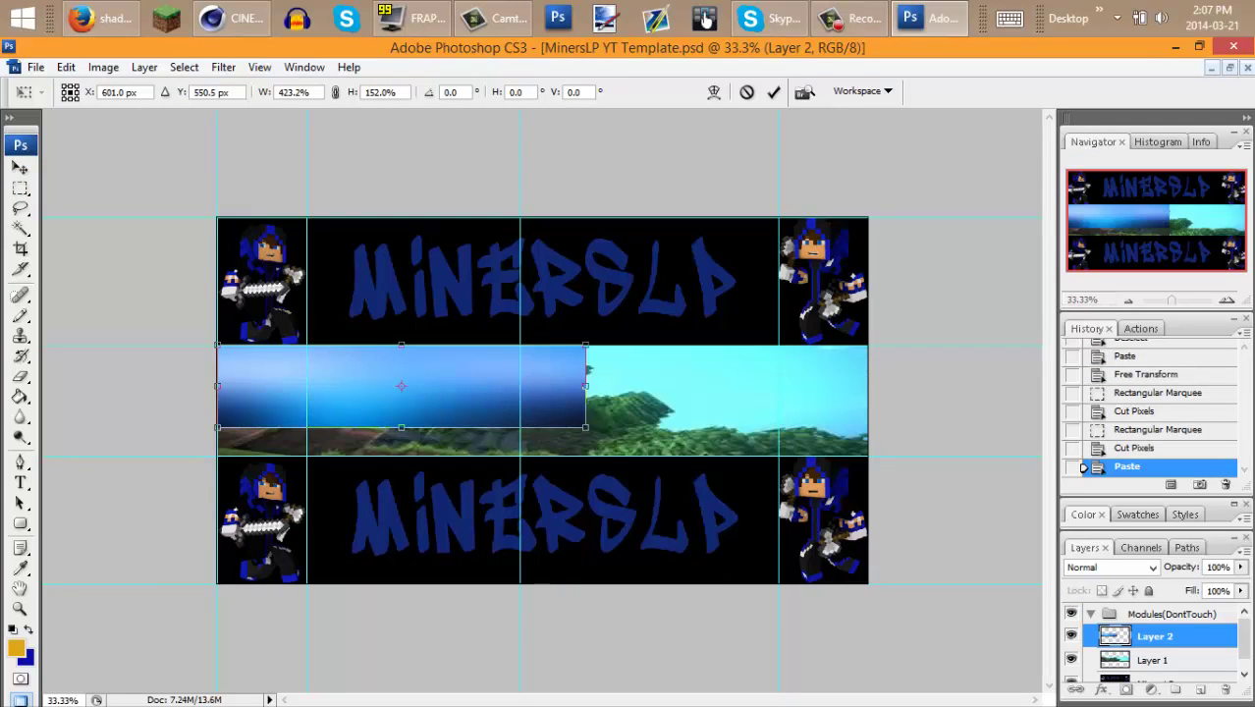
left_click_drag(585, 387, 830, 387)
left_click_drag(542, 427, 542, 455)
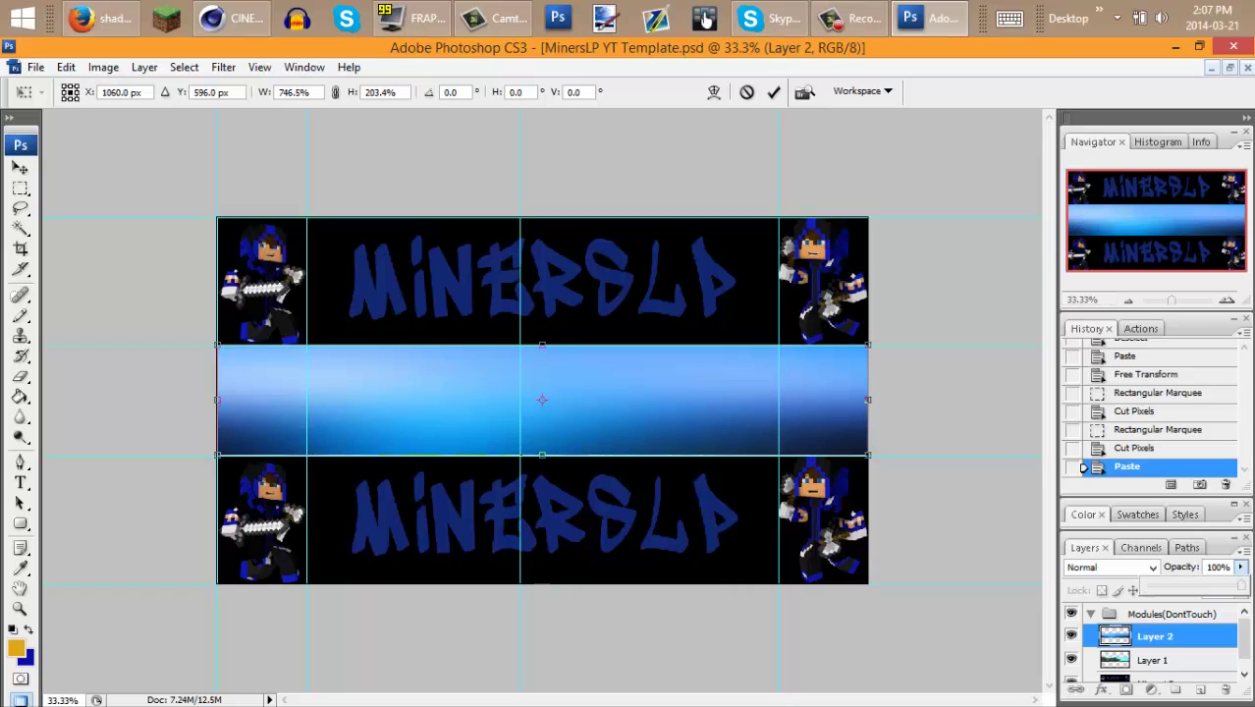
- Set the blur layer's opacity to 50% and apply its transformation
key("5")
key("alt+f")
key("Escape")
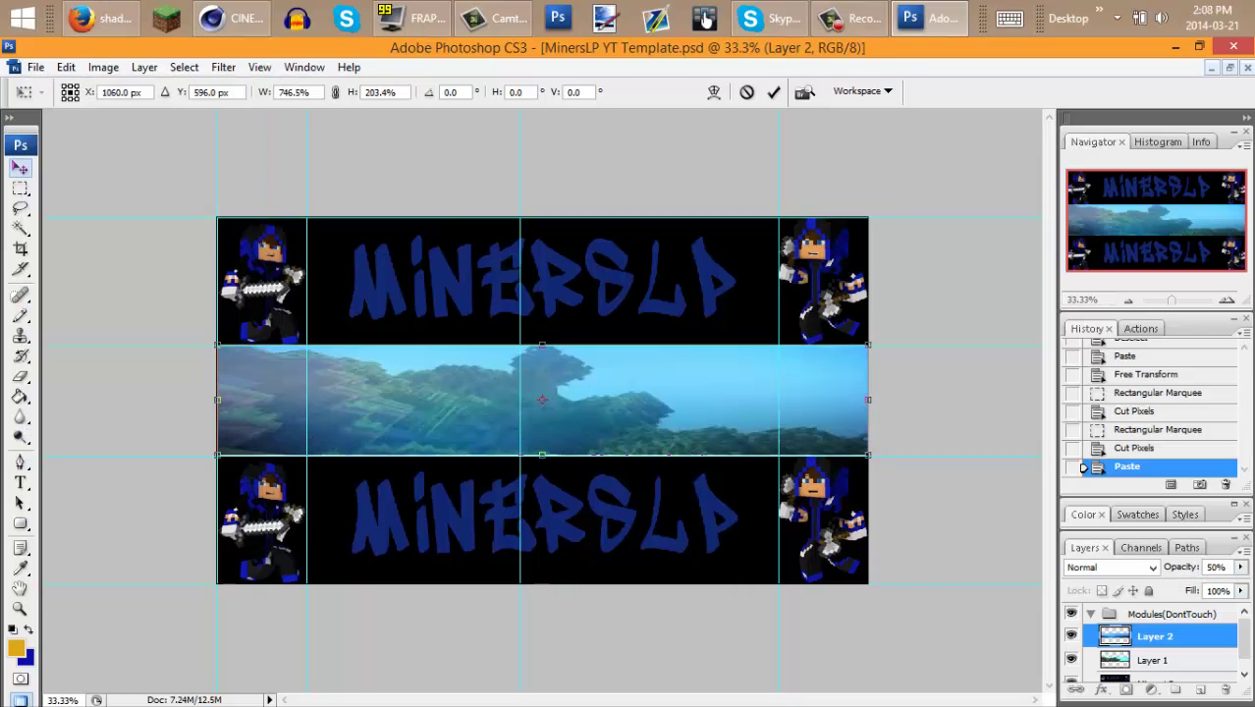
key("Return")
- Open a light blue sunburst image from the SunBerst folder of the MinersLP Photoshop Pack
key("alt+f")
key("Down")
key("Return")
left_click(238, 191)
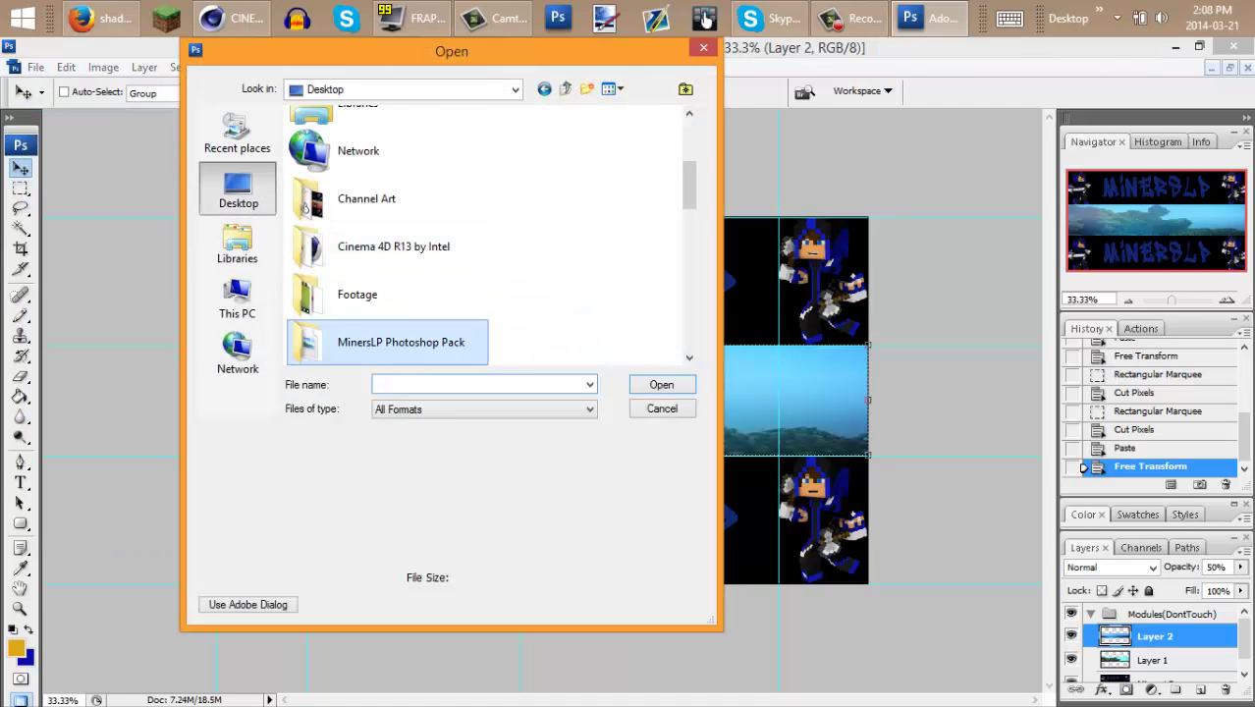
double_click(393, 337)
double_click(622, 167)
double_click(623, 291)
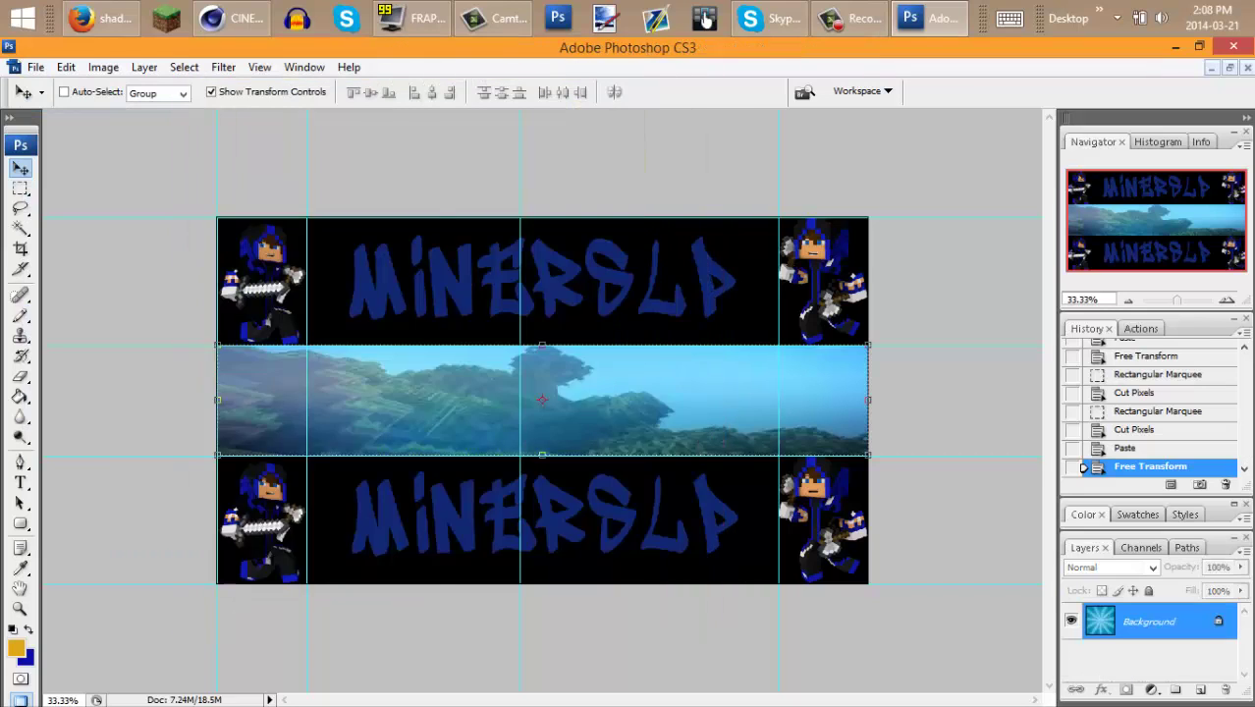
- Copy the whole sunburst picture and paste it into the MinersLP YT Template
key("m")
left_click_drag(432, 291, 652, 510)
key("ctrl+c")
key("ctrl+Tab")
key("ctrl+v")
key("v")
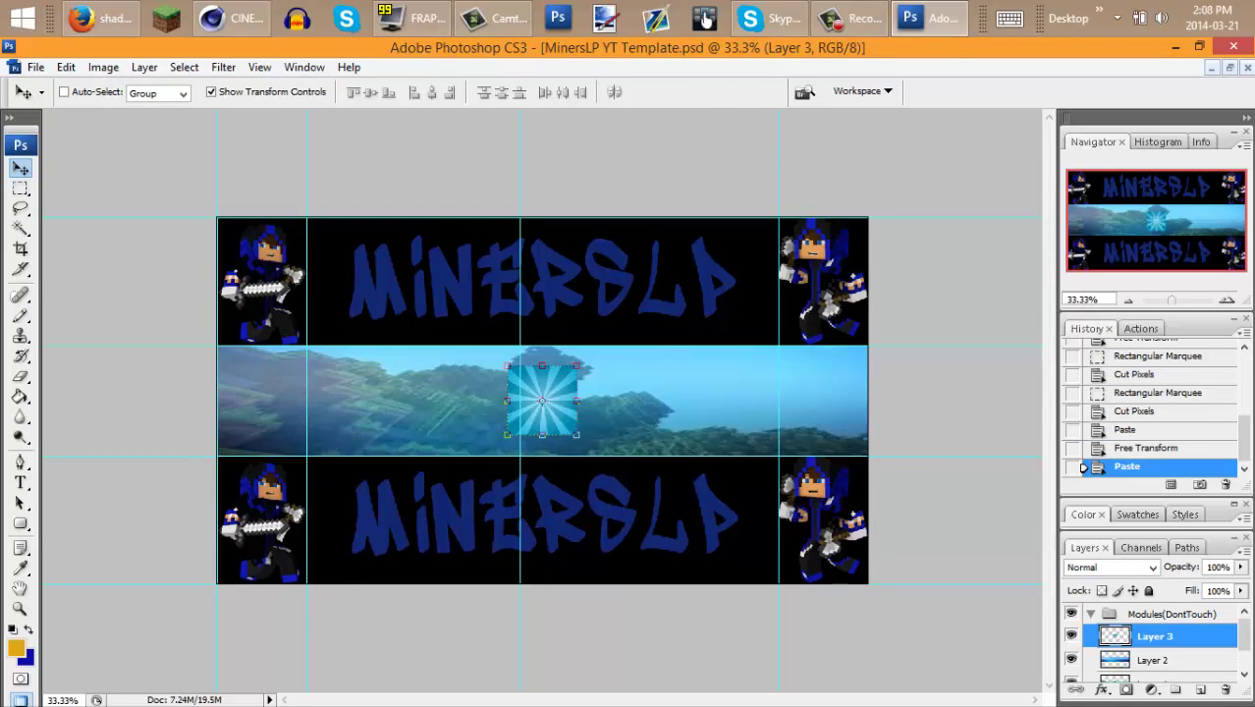
- Stretch the pasted sunburst to fill the entire middle band and apply the transformation
key("ctrl+t")
left_click_drag(484, 356, 218, 345)
left_click_drag(575, 447, 818, 435)
left_click_drag(817, 390, 868, 390)
left_click_drag(520, 435, 520, 456)
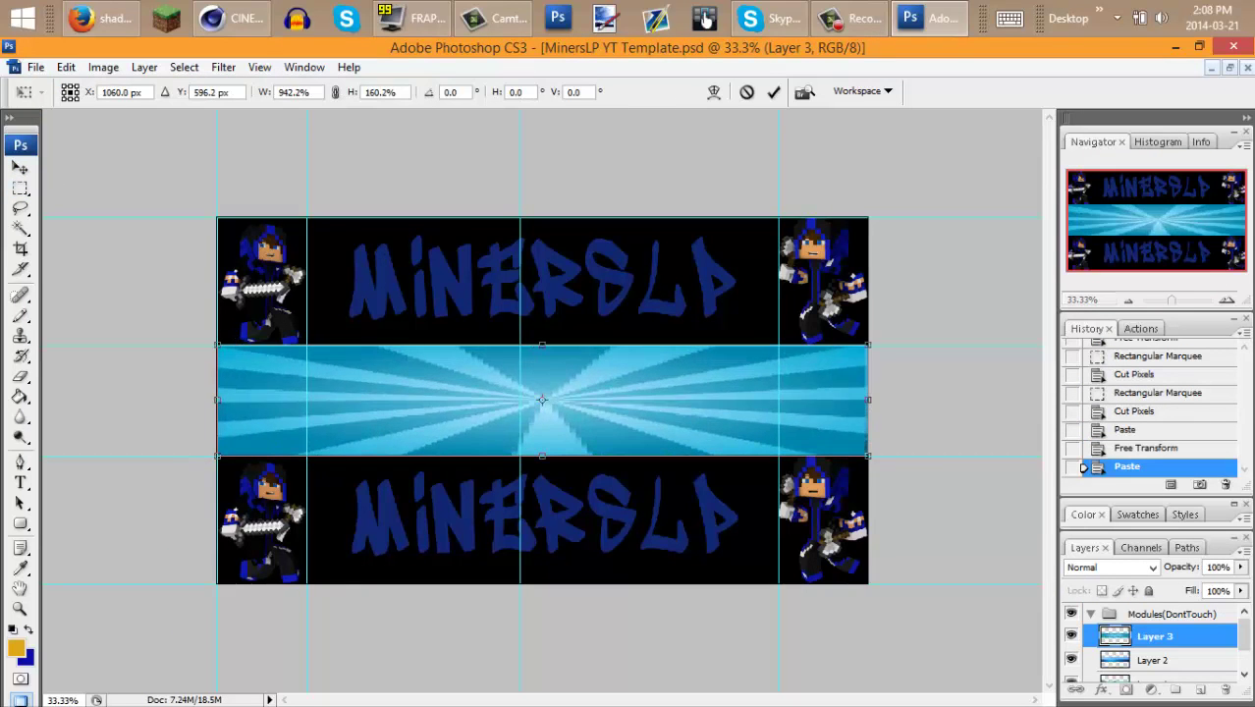
left_click(21, 168)
left_click(599, 297)
- Set the sunburst layer's opacity to 48%
key("6")
key("8")
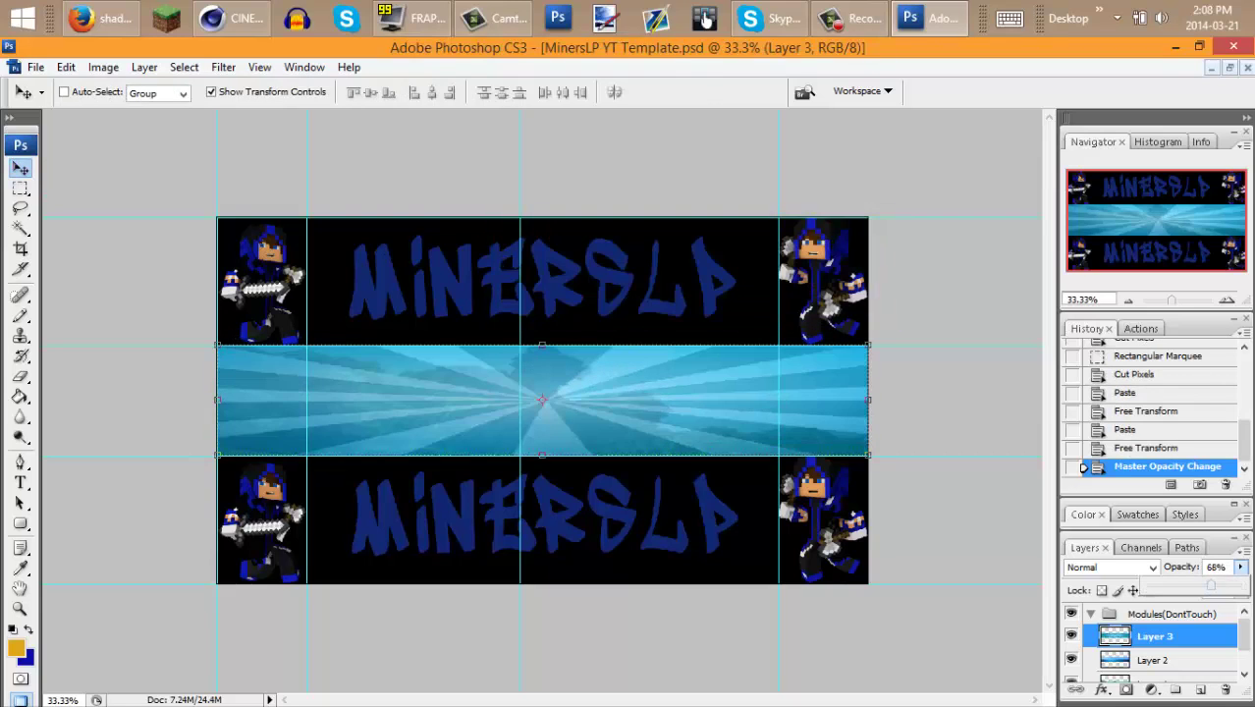
key("ctrl+t")
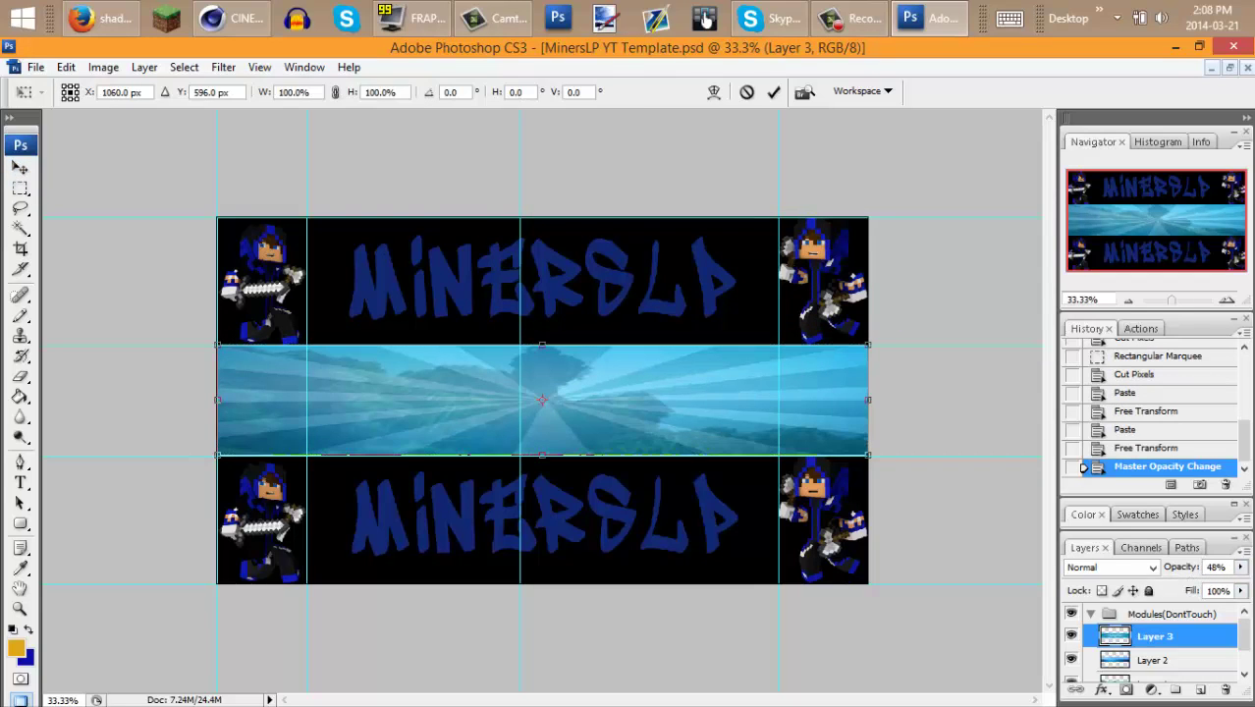
key("Escape")
- Open the "BatBloodHd Text!!" image from the Desktop
key("alt+f")
key("o")
left_click(237, 189)
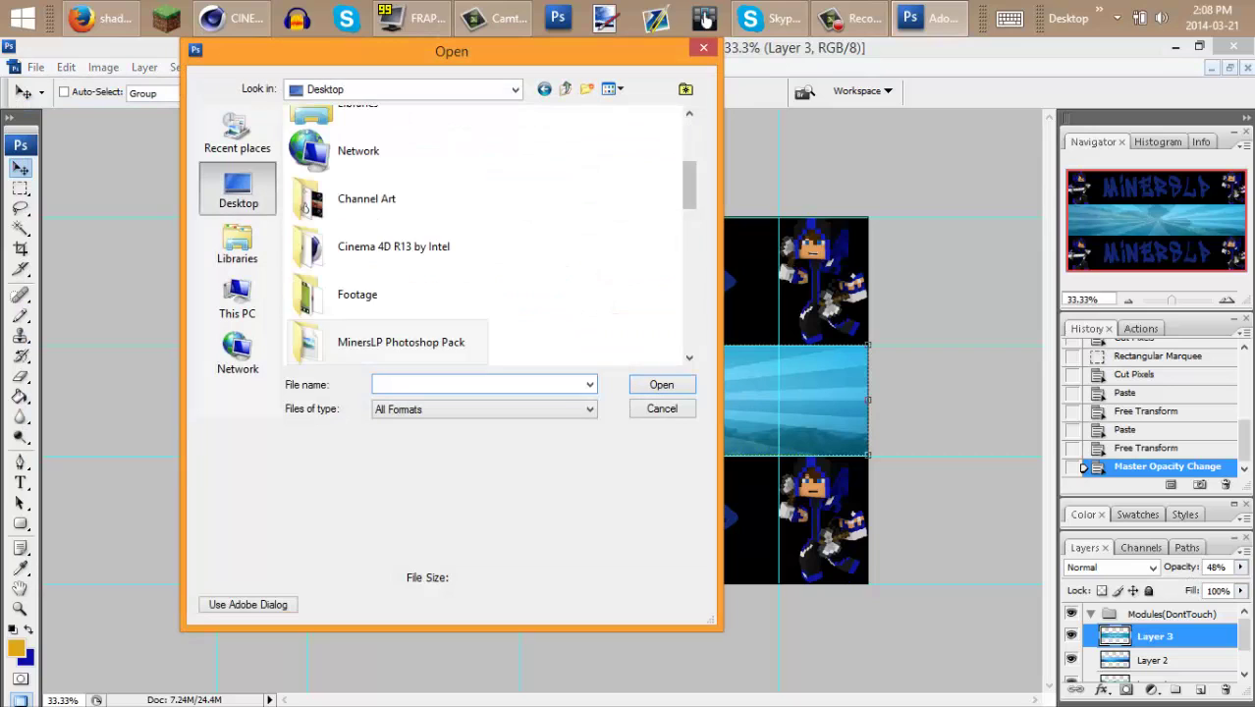
scroll(486, 236, "down", 10)
scroll(486, 235, "up", 5)
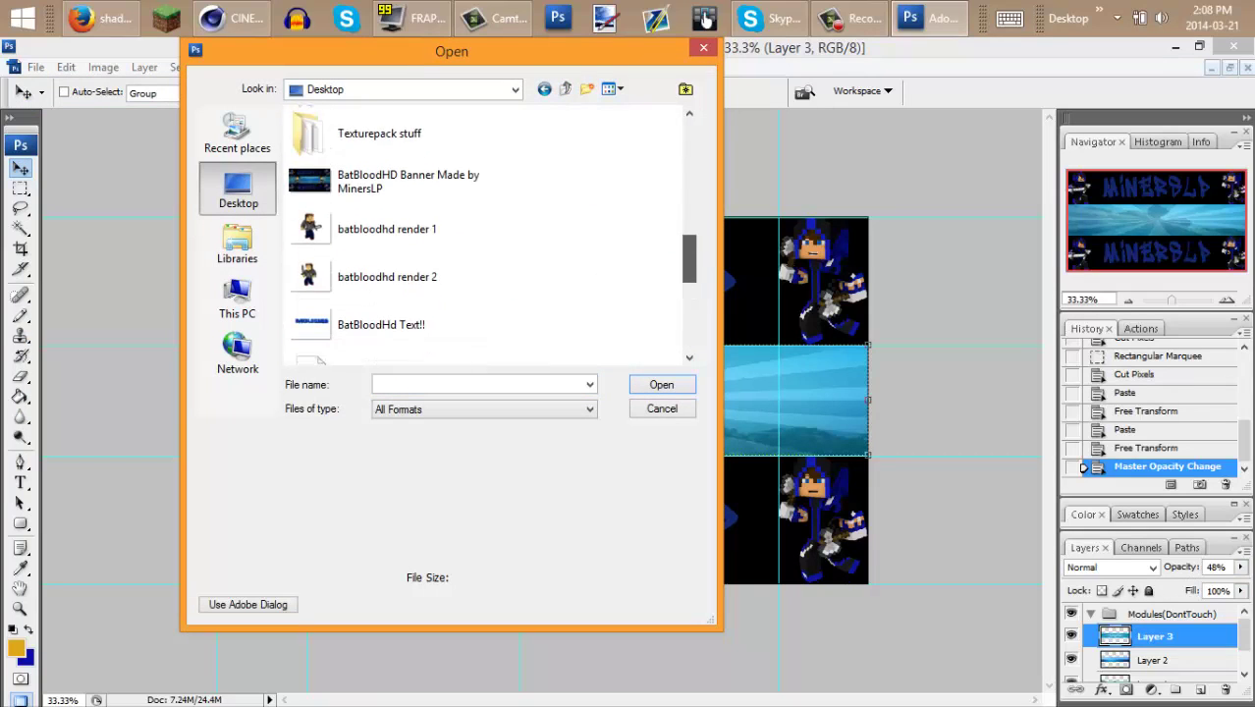
left_click(387, 172)
left_click(383, 270)
key("Return")
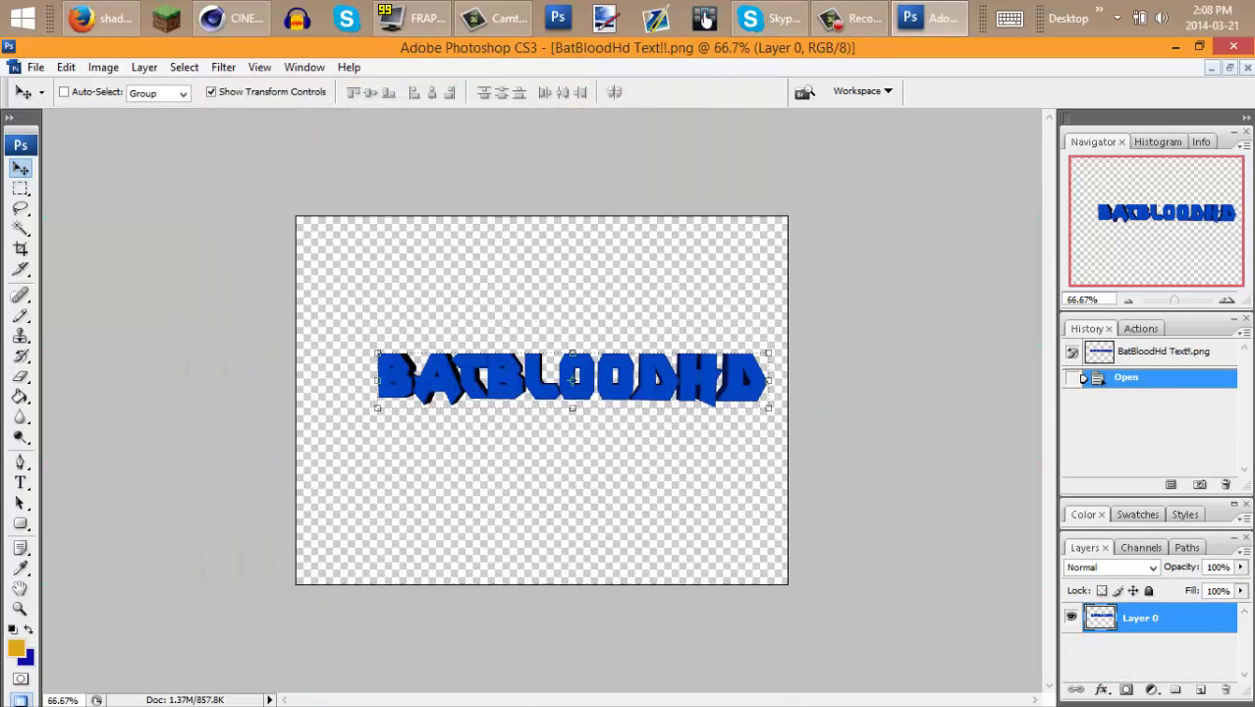
- Copy the whole BatBloodHD text render and paste it into the template
key("m")
left_click_drag(297, 275, 787, 511)
key("ctrl+c")
key("ctrl+Tab")
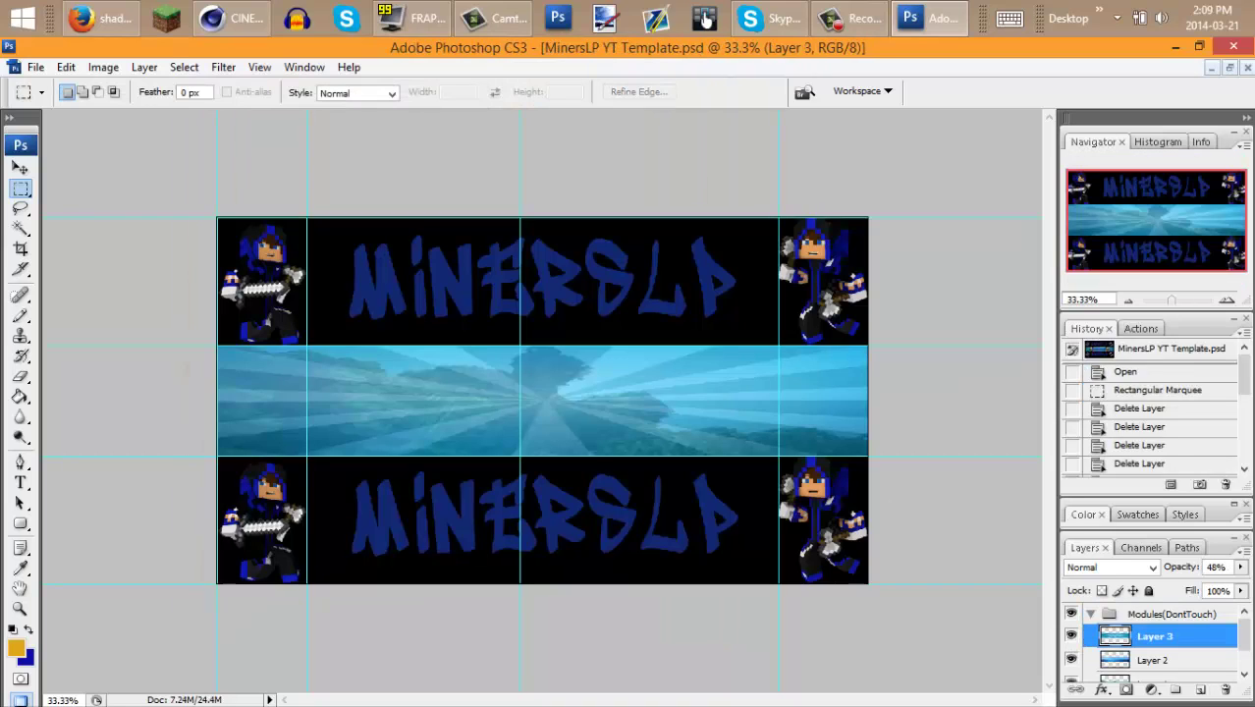
key("ctrl+v")
key("v")
- Enlarge the BatBloodHD title, centre it in the middle band and apply the transformation
key("ctrl+t")
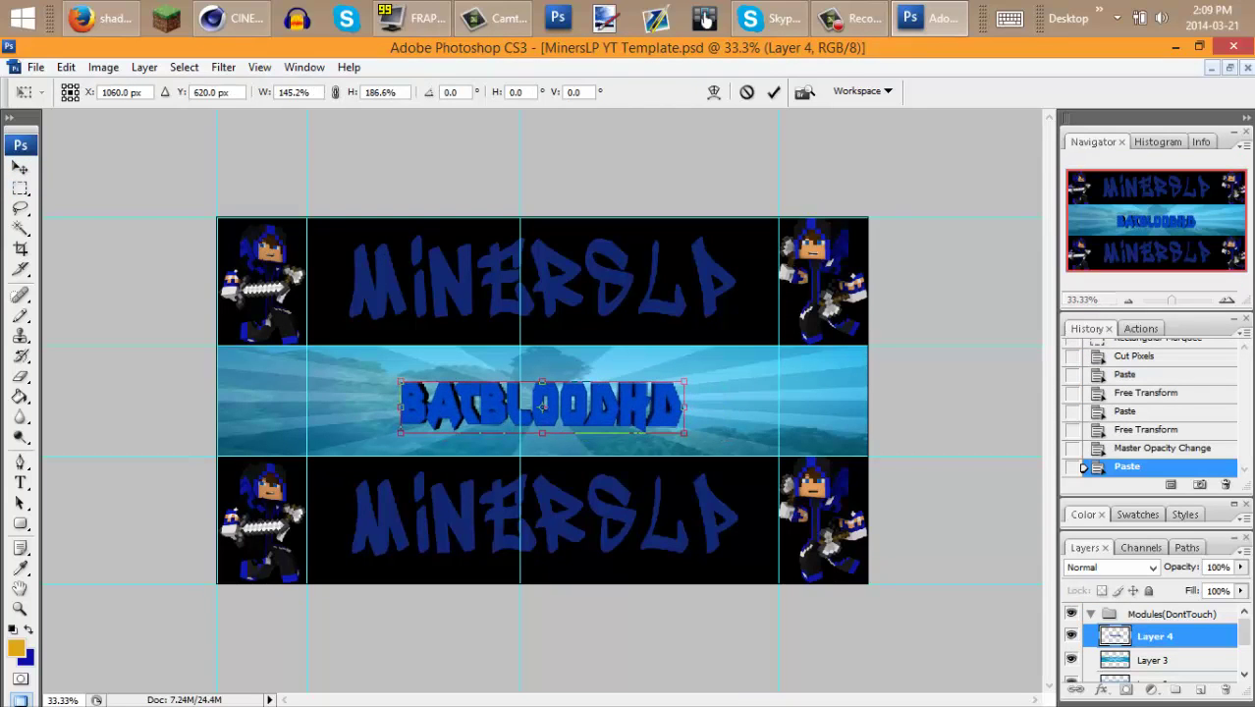
key("v")
key("Return")
key("ctrl+t")
left_click_drag(684, 433, 728, 455)
left_click_drag(564, 418, 542, 399)
key("v")
key("Return")
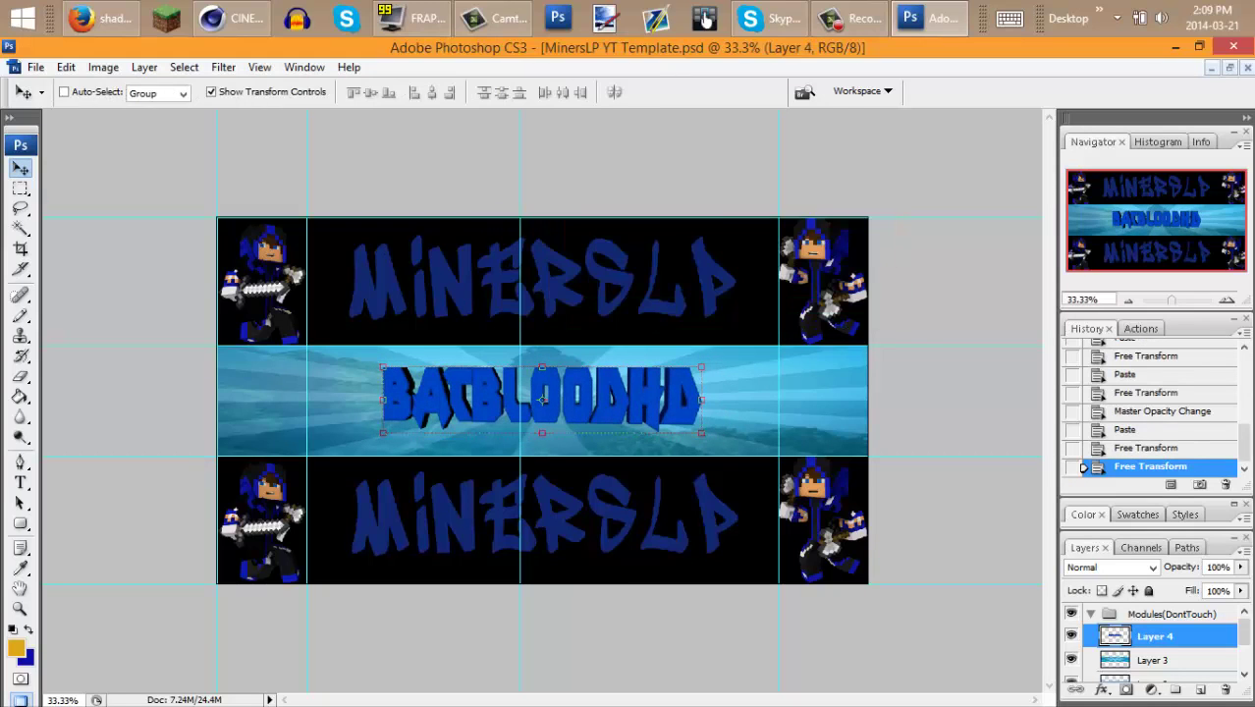
- Open the "batbloodhd render 2" image, copy the character and return to the template
left_click(35, 66)
left_click(44, 103)
double_click(387, 245)
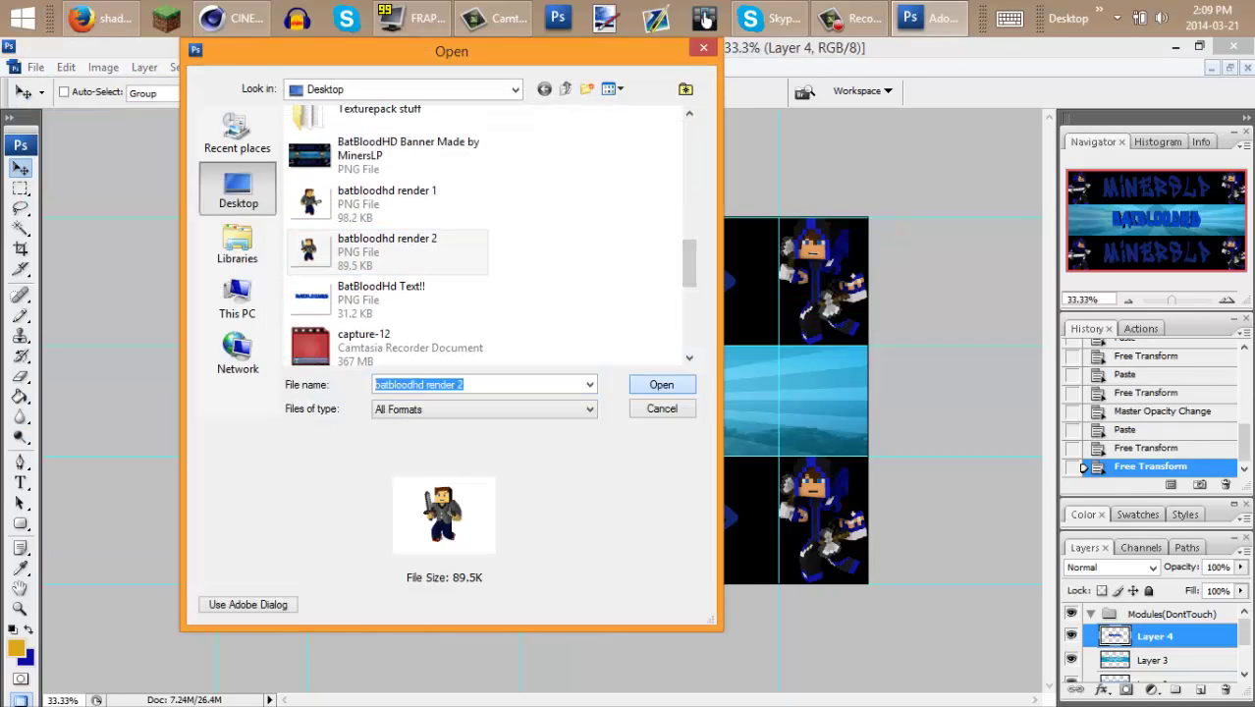
key("m")
left_click_drag(379, 247, 722, 584)
key("ctrl+c")
key("ctrl+Tab")
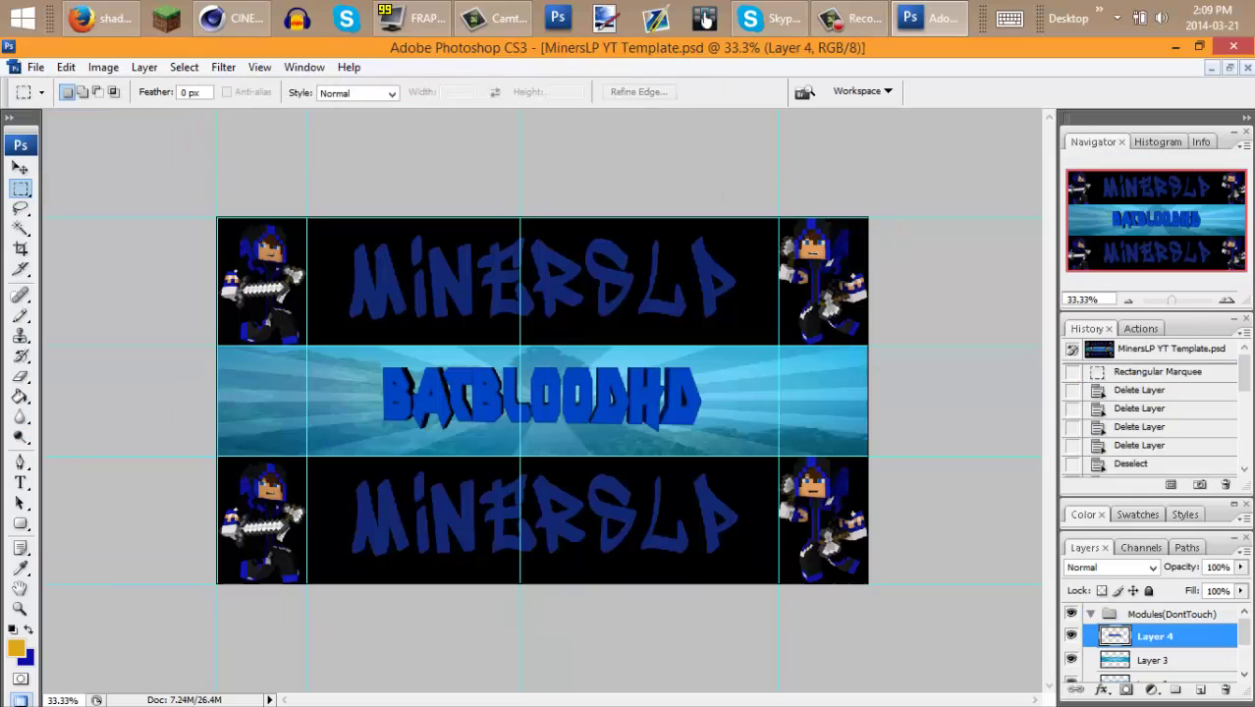
- Paste the character, place it at the start of the BatBloodHD title and send its layer behind the title
key("ctrl+v")
key("v")
left_click_drag(526, 403, 352, 410)
key("ctrl+bracketleft")
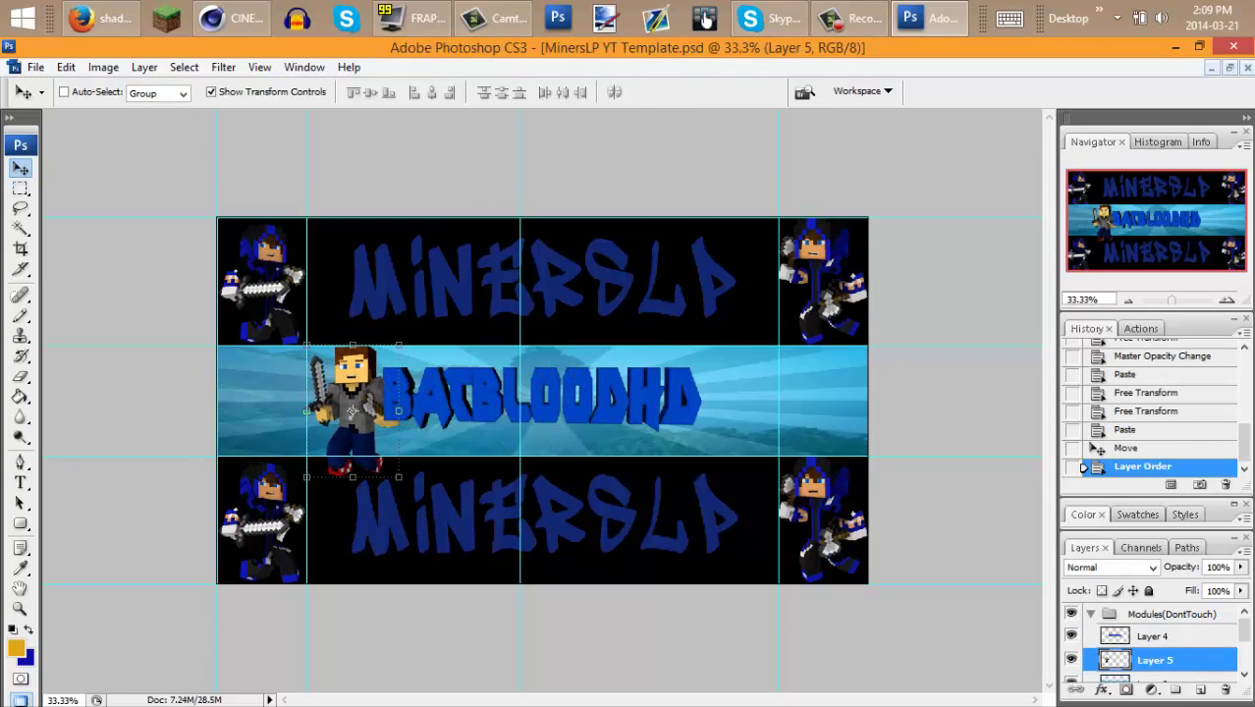
- Cut away the part of the first character's legs that hangs below the middle band
key("m")
left_click_drag(306, 458, 718, 532)
key("ctrl+x")
key("alt+minus")
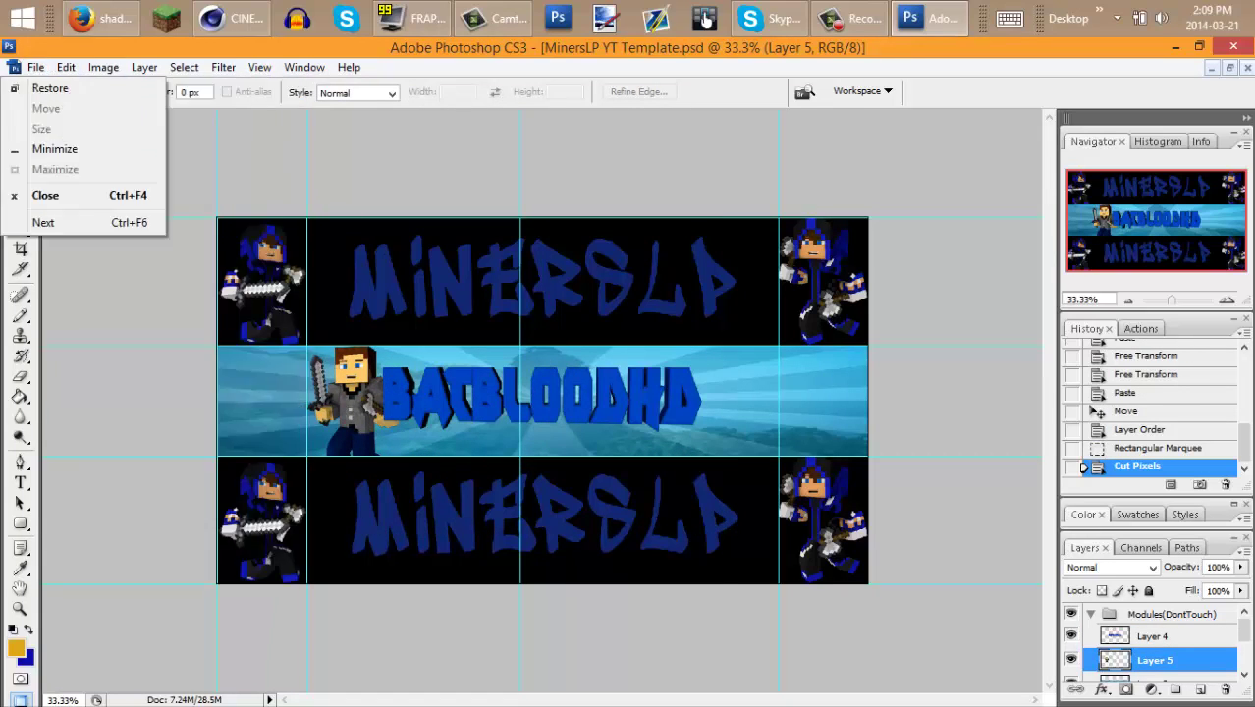
key("Escape")
- Open the other BatBloodHD character render, copy it and paste it into the template
key("ctrl+o")
scroll(491, 245, "down", 5)
key("Escape")
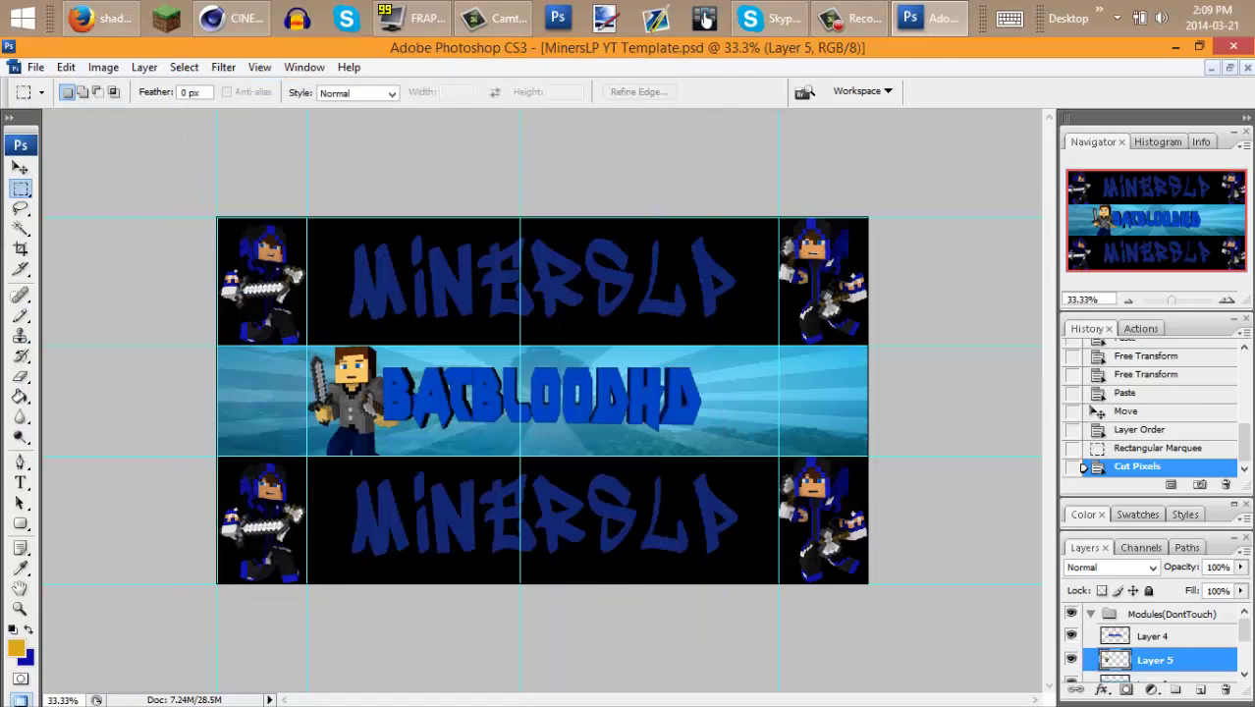
key("ctrl+c")
key("ctrl+Tab")
key("ctrl+v")
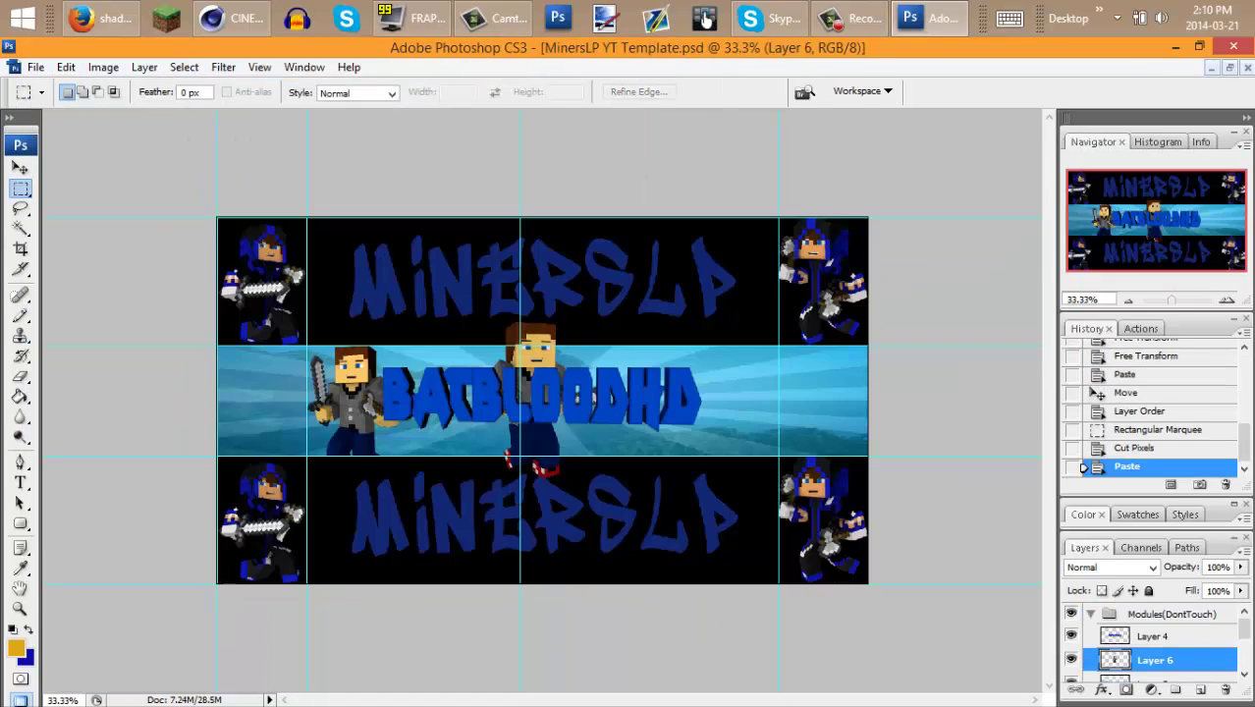
- Move the second character to the end of the title, with its head at the middle band's upper edge
key("v")
key("Right")
key("Right")
key("Down")
key("Down")
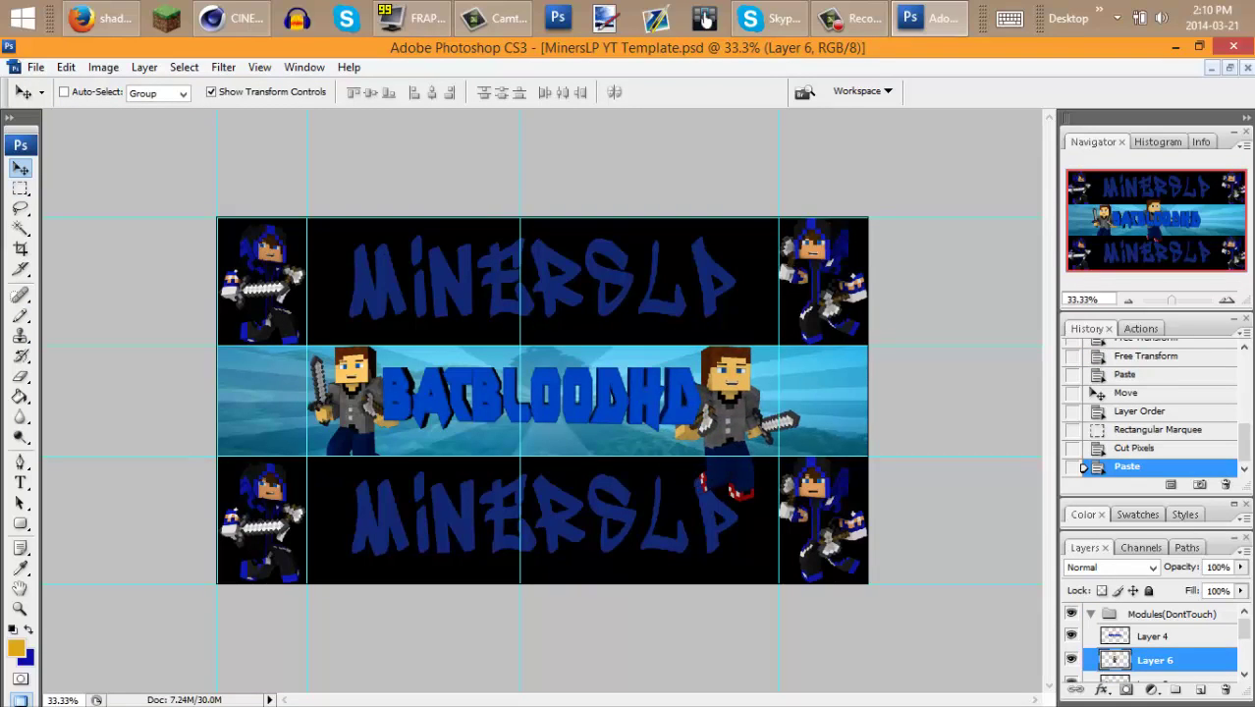
key("Left")
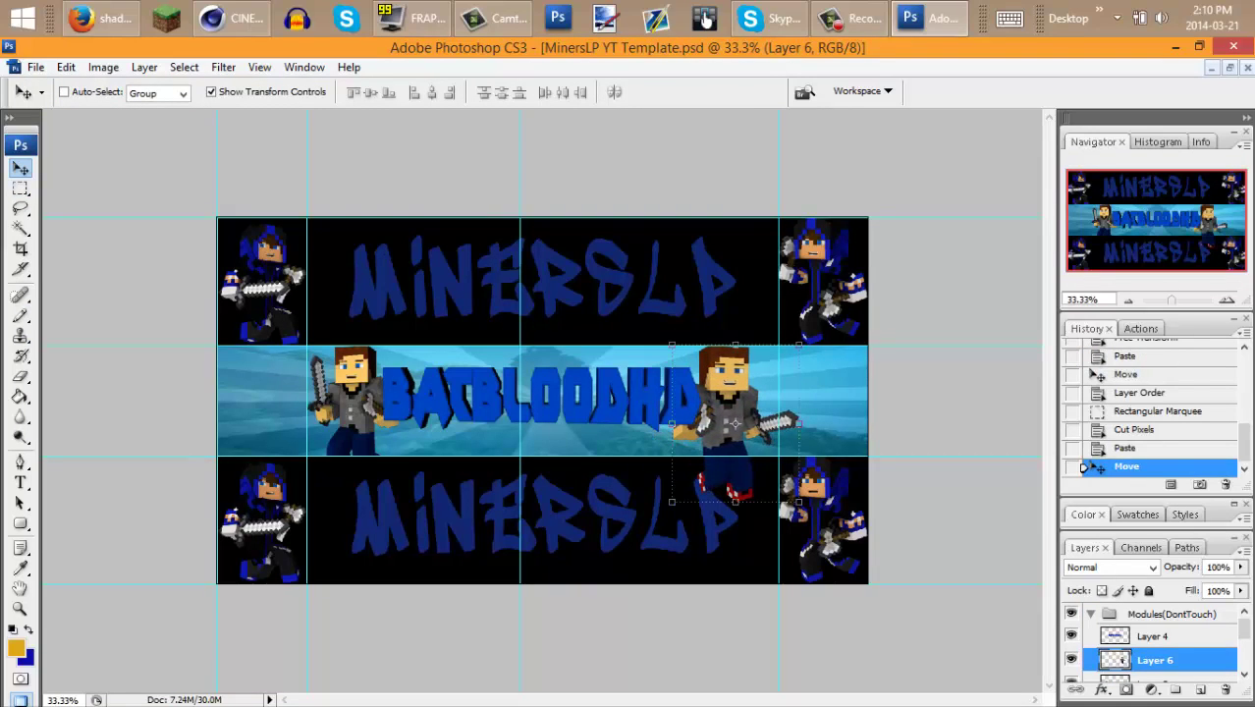
- Scale the second character to 91.3% width and 89.5% height, and cut away its legs below the middle band
key("ctrl+t")
key("Left")
key("Left")
left_click_drag(778, 424, 791, 424)
left_click_drag(731, 502, 731, 484)
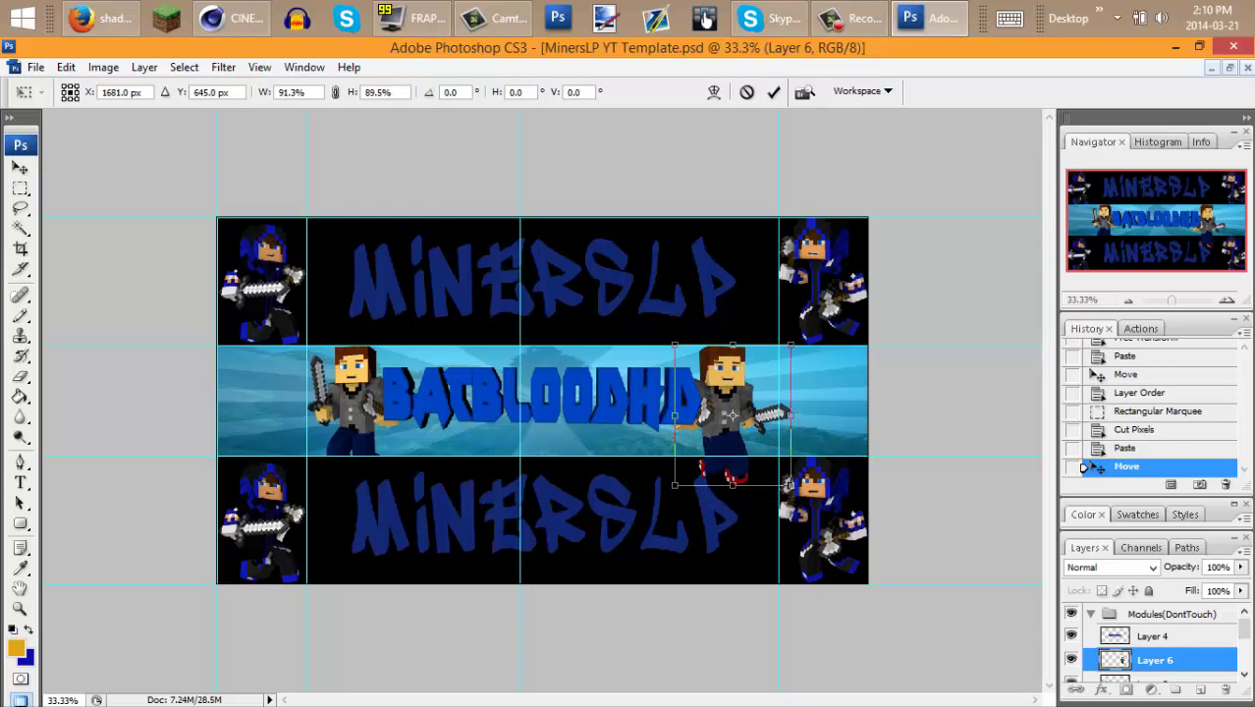
key("m")
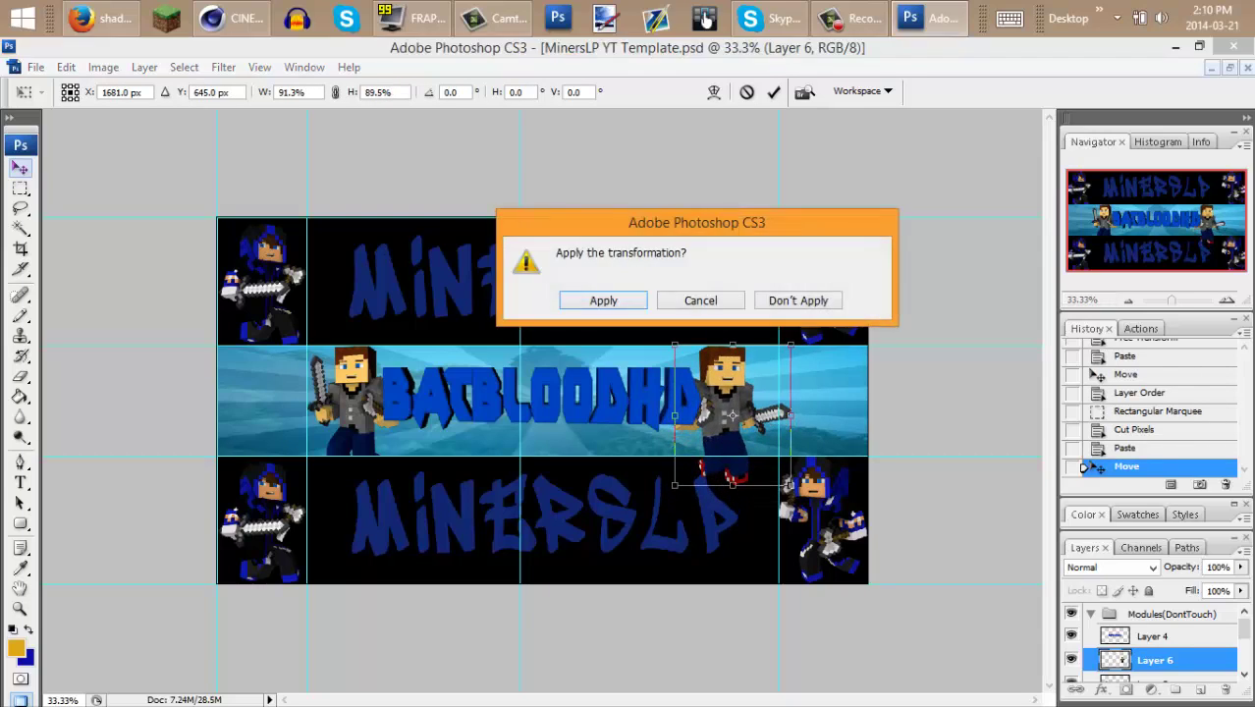
key("Return")
key("ctrl+x")
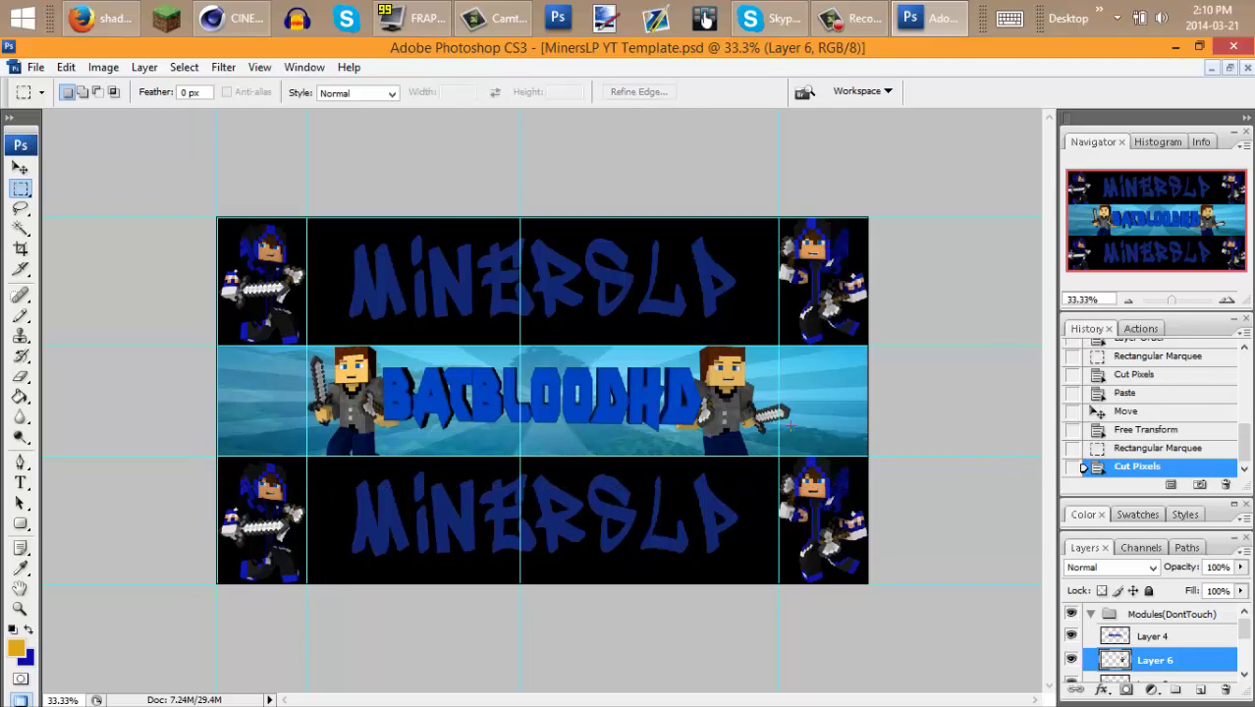
- Open flare image 5 from the Flars folder of the MinersLP Photoshop Pack
left_click(35, 66)
left_click(54, 103)
scroll(441, 236, "down", 3)
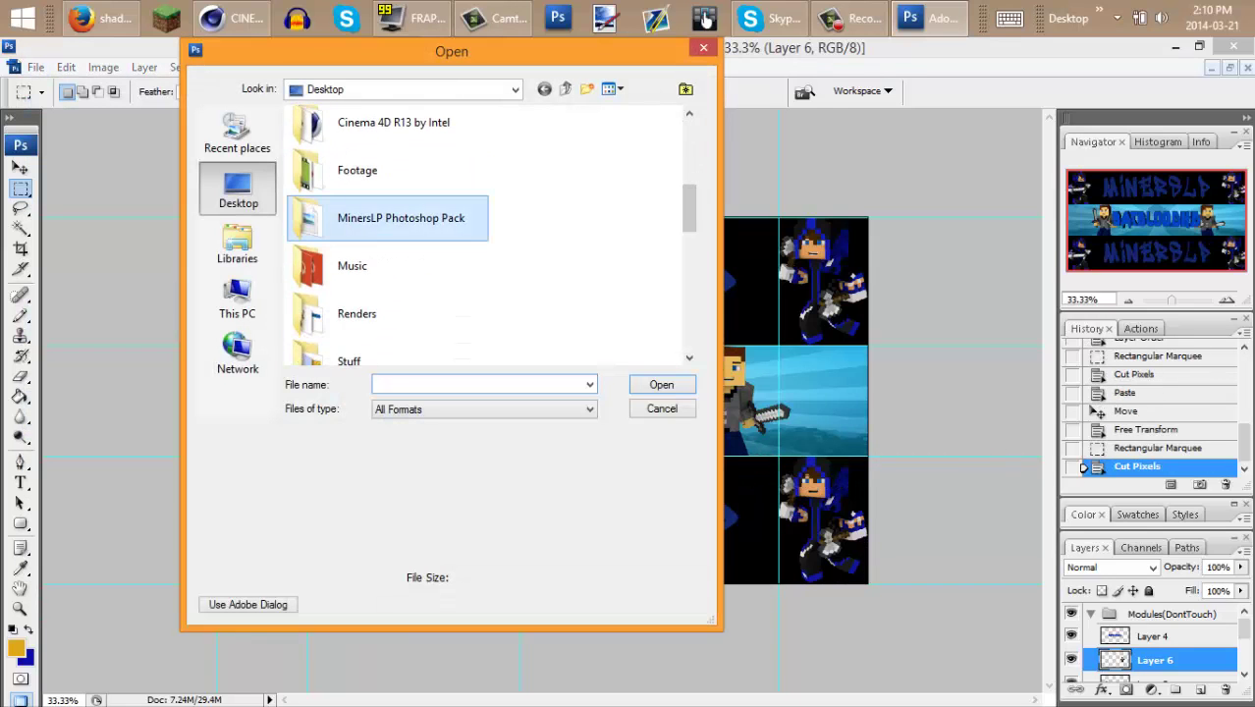
double_click(400, 218)
double_click(426, 169)
left_click(334, 299)
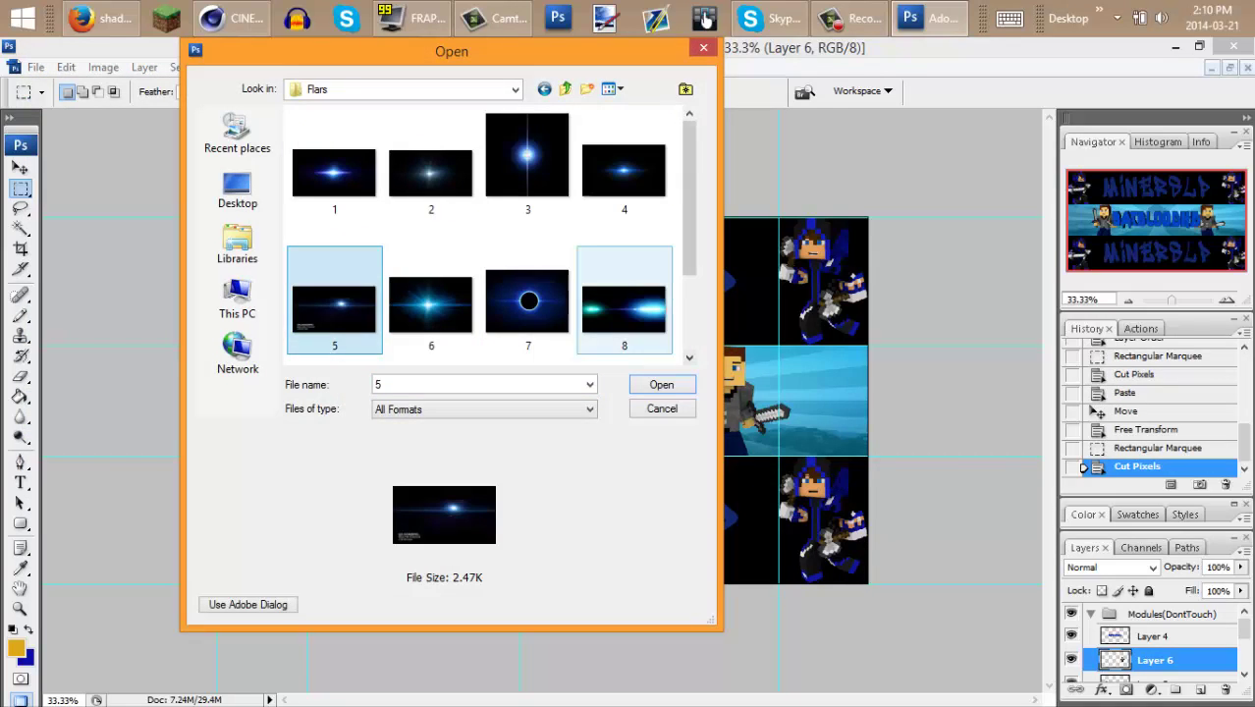
key("Return")
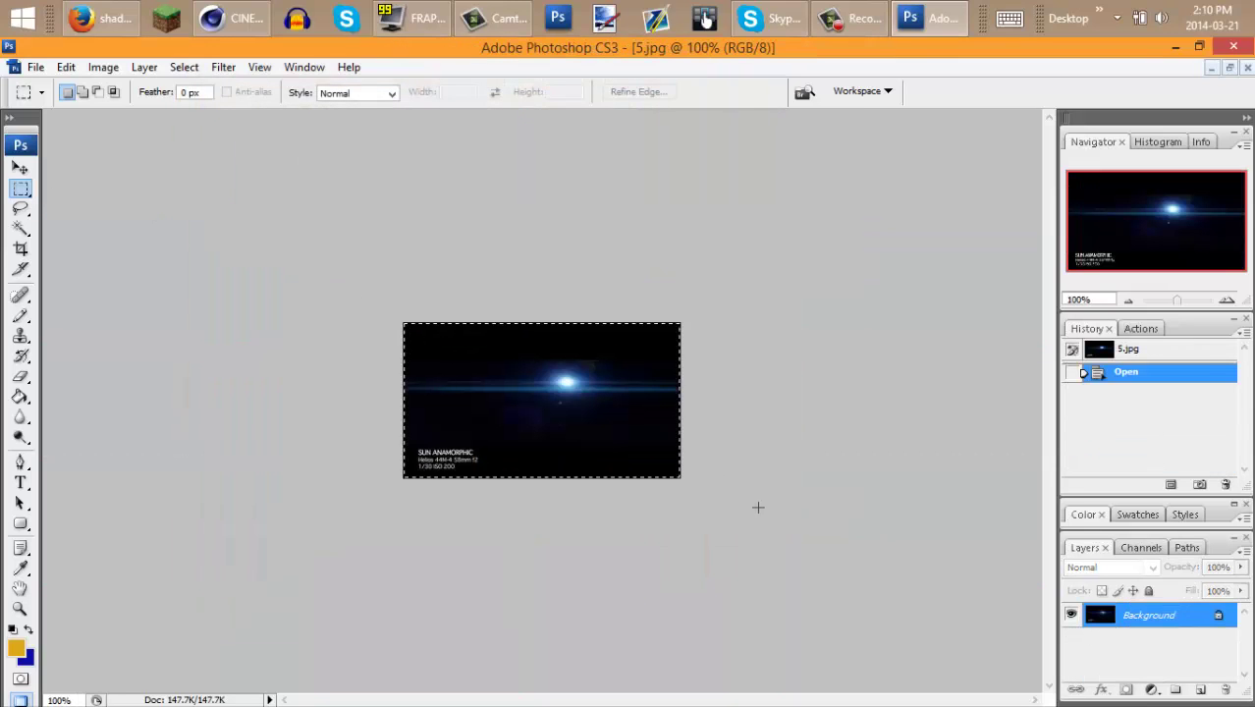
- Copy the whole flare image and paste it into the template
key("ctrl+c")
key("ctrl+Tab")
key("ctrl+v")
key("v")
- Stretch the flare across the full banner width until its caption lies below the middle band, and apply it
key("ctrl+t")
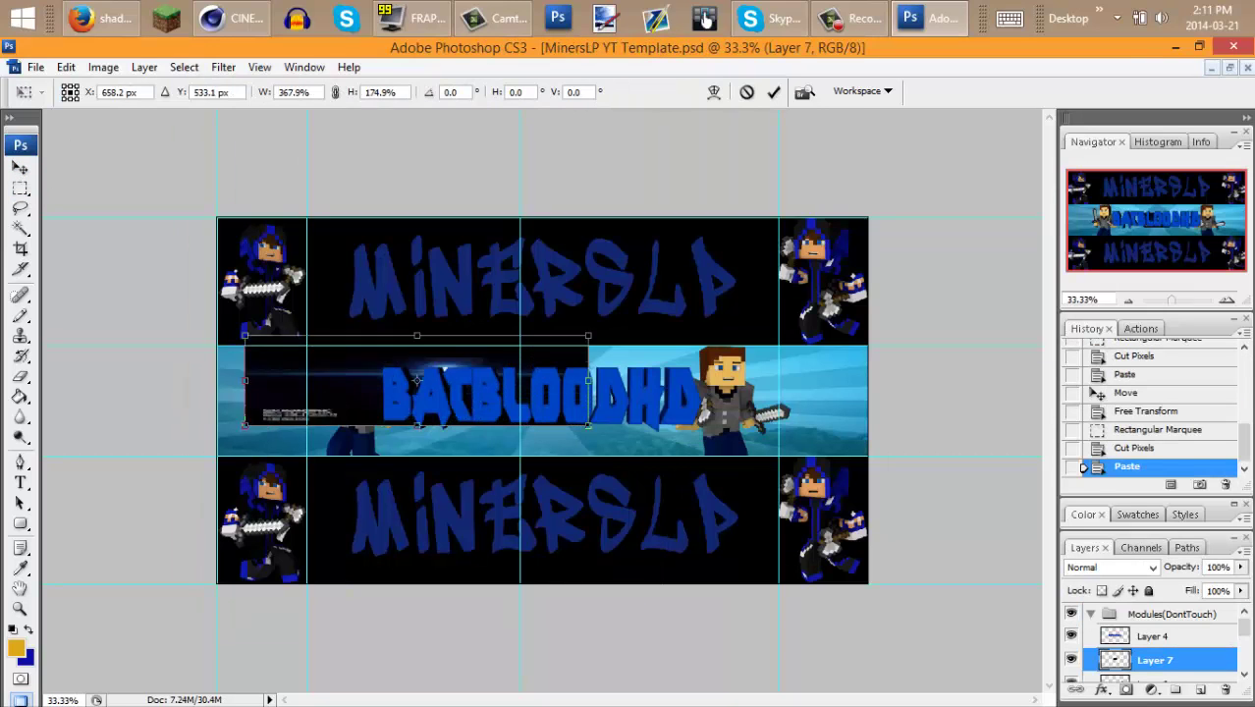
left_click_drag(244, 335, 217, 344)
left_click_drag(588, 389, 868, 389)
left_click_drag(542, 407, 542, 479)
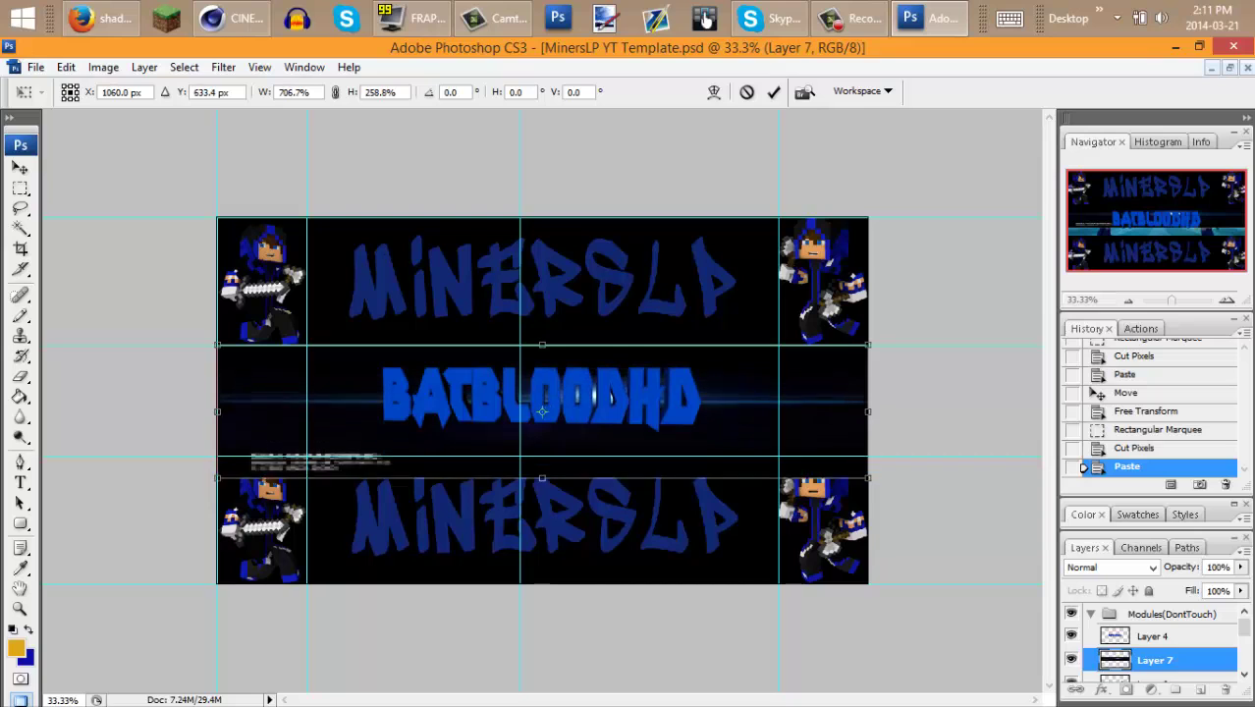
key("m")
key("Return")
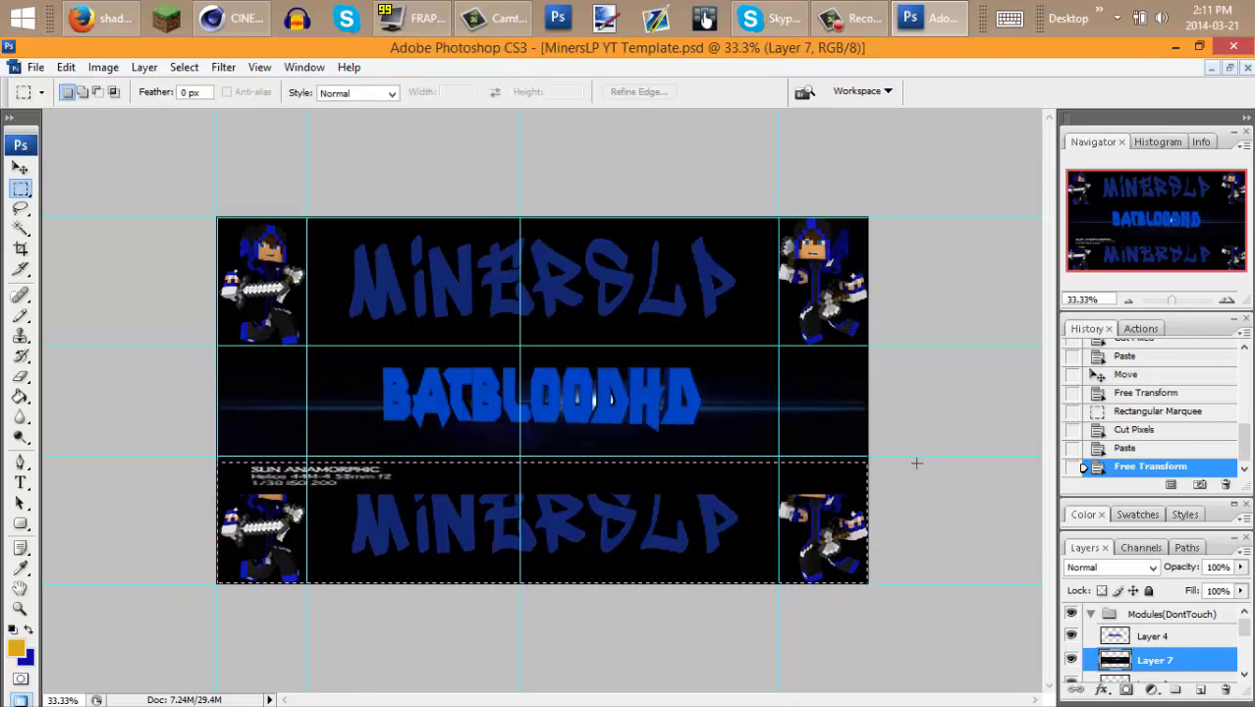
- Cut away the flare's part outside the middle band and bring its layer in front of the title layer
left_click_drag(915, 463, 973, 458)
key("ctrl+x")
key("ctrl+x")
key("ctrl+bracketright")
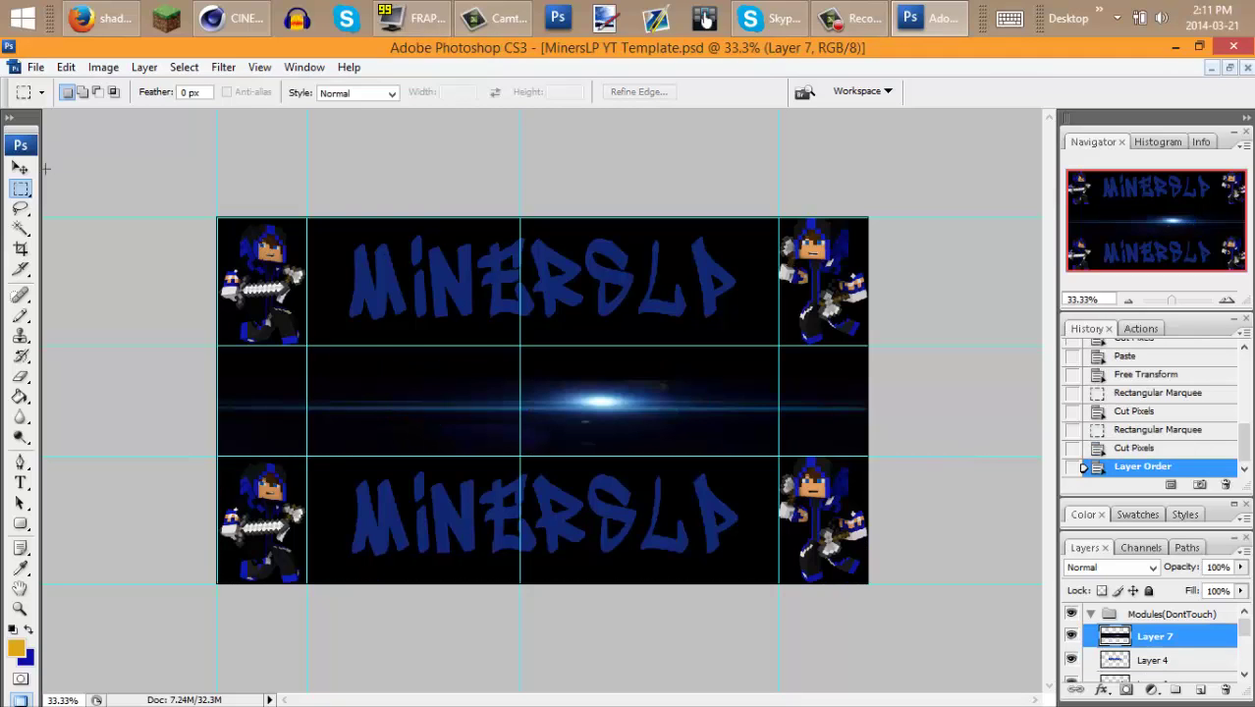
- Lower the flare layer's opacity to 13%
left_click(21, 169)
key("0")
key("7")
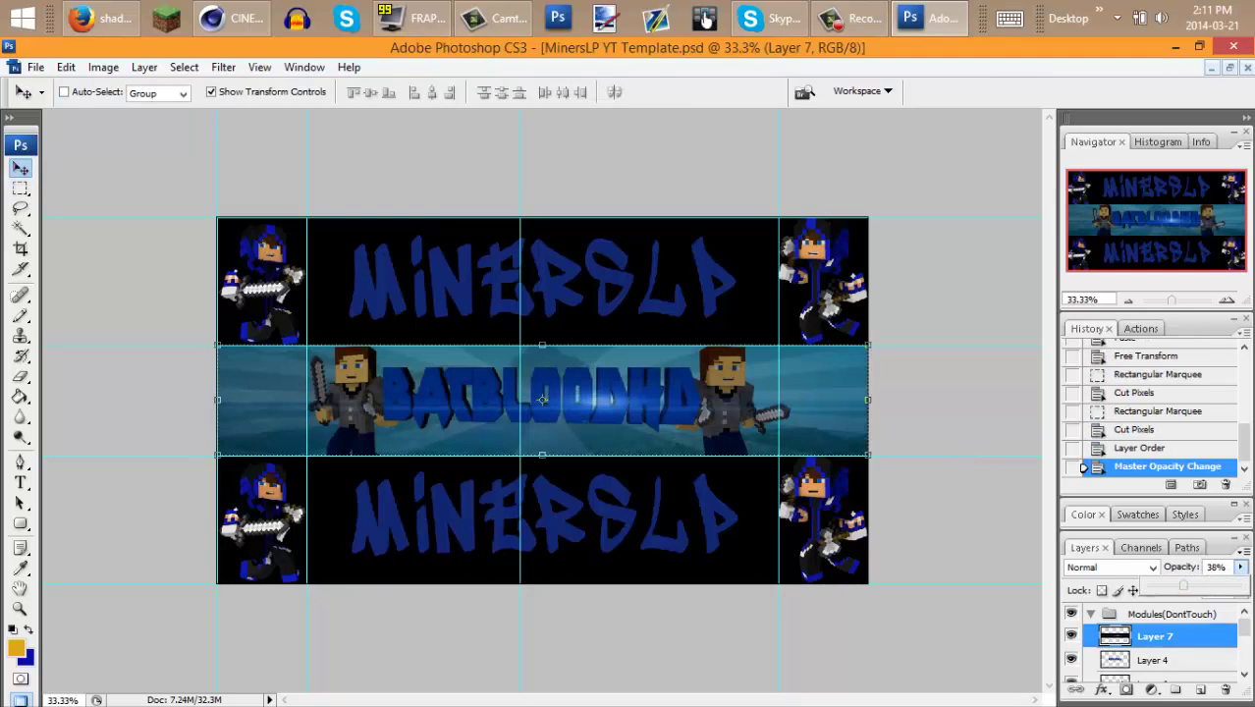
left_click_drag(1159, 585, 1160, 585)
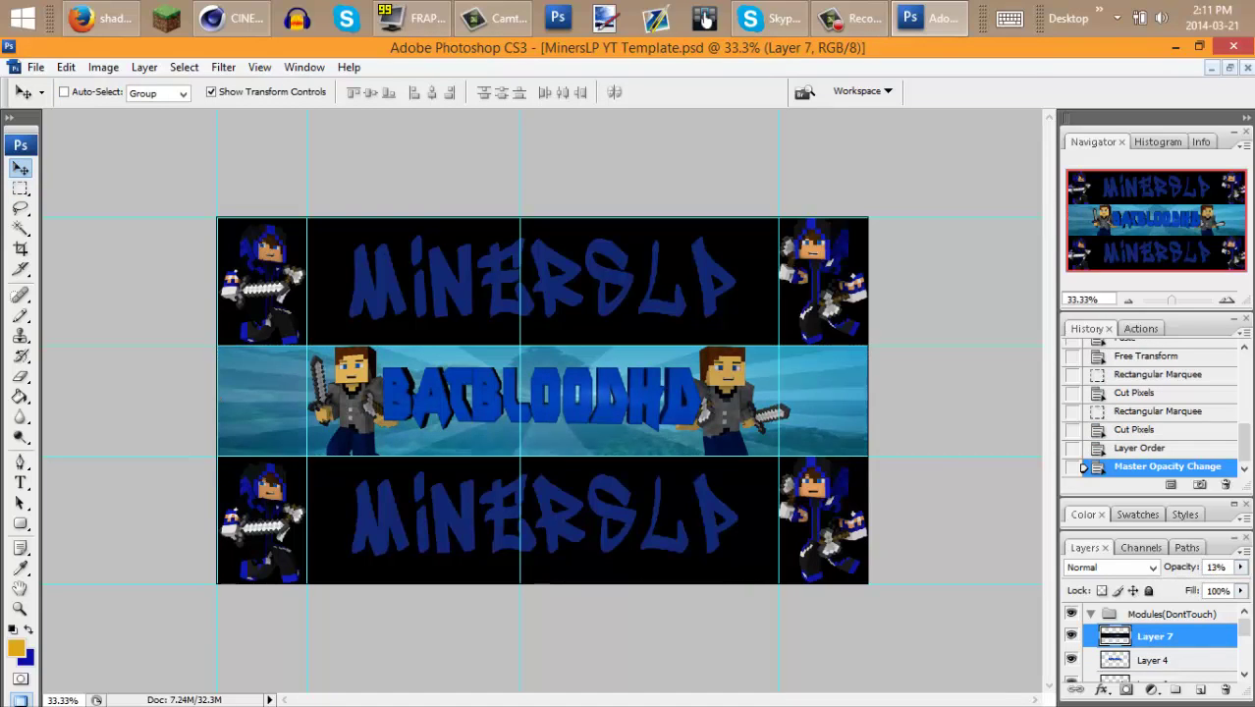
- Shift the flare layer up and slightly to the left, and cut a selected area out of it
key("Up")
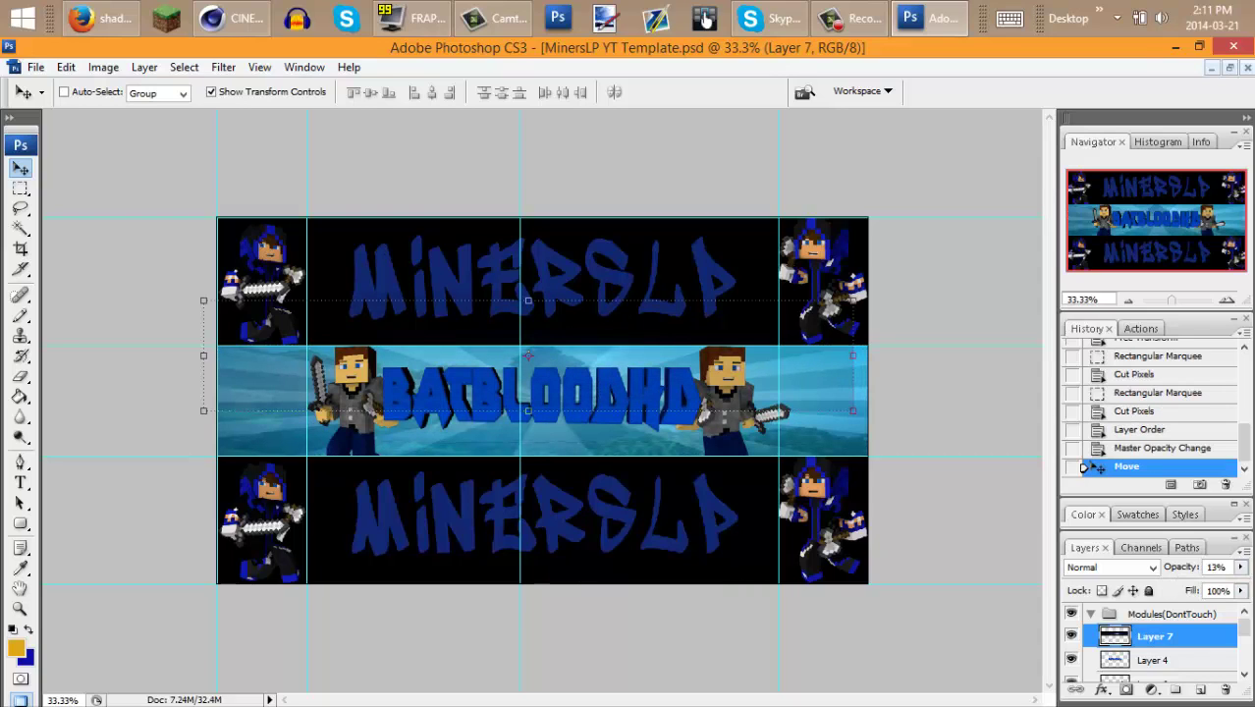
key("m")
key("ctrl+x")
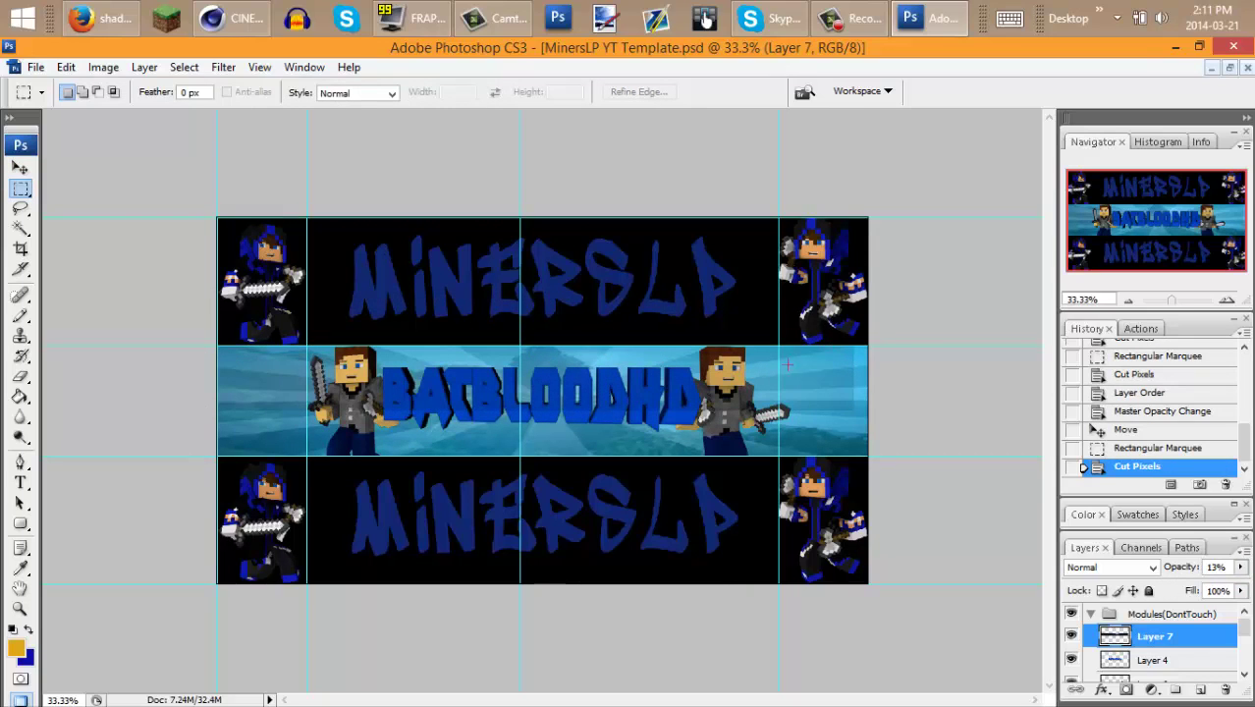
- Stretch the flare to 102.1% width and 168.9% height so it covers the middle band, and apply the transformation
key("v")
key("ctrl+t")
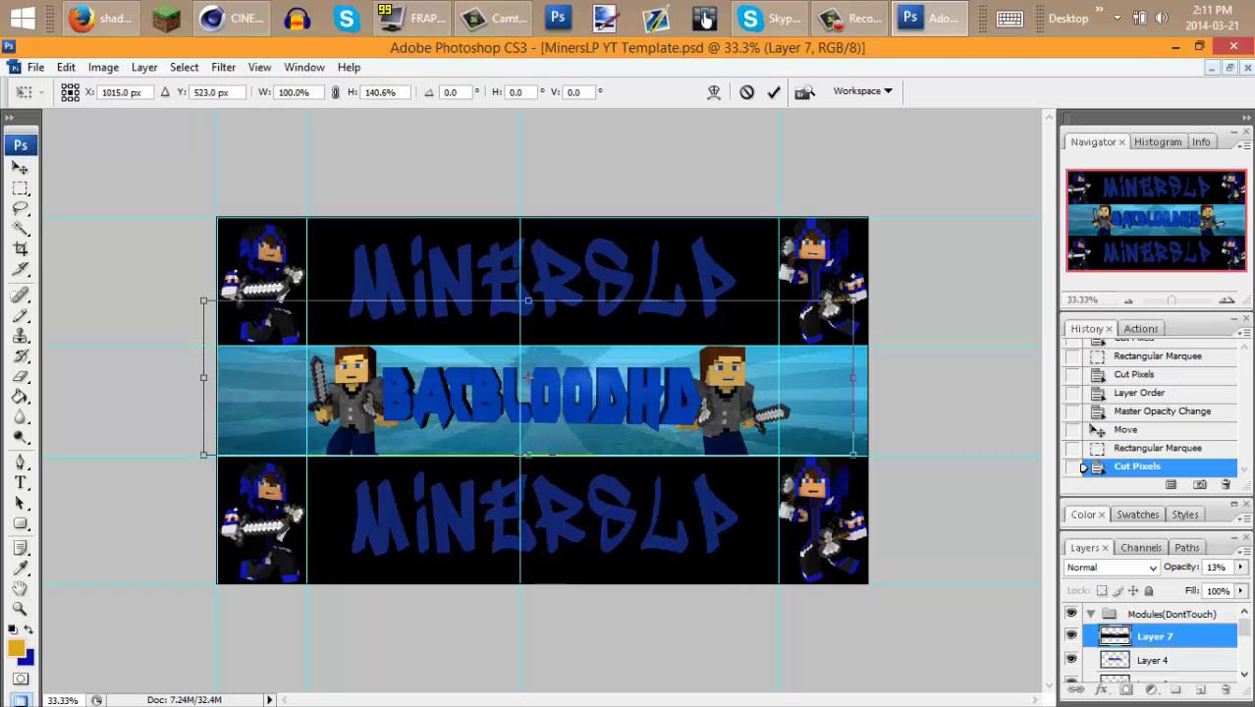
left_click_drag(528, 315, 527, 269)
left_click_drag(853, 361, 868, 361)
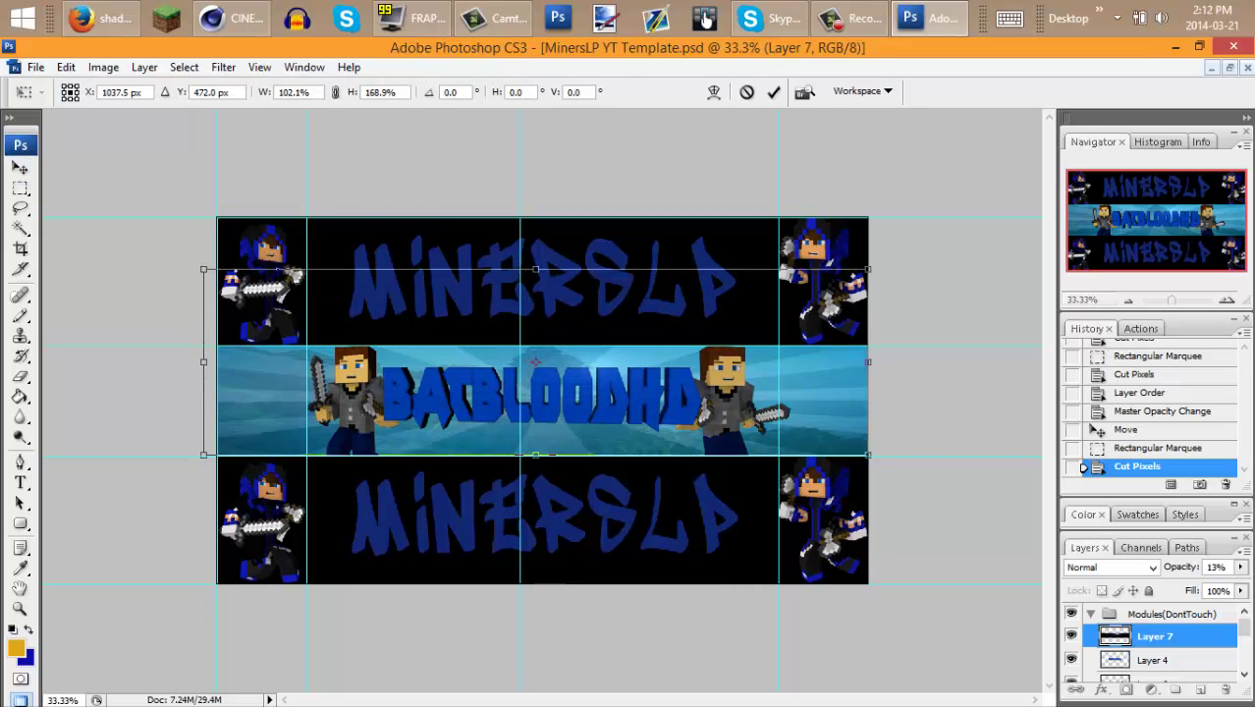
key("Return")
key("m")
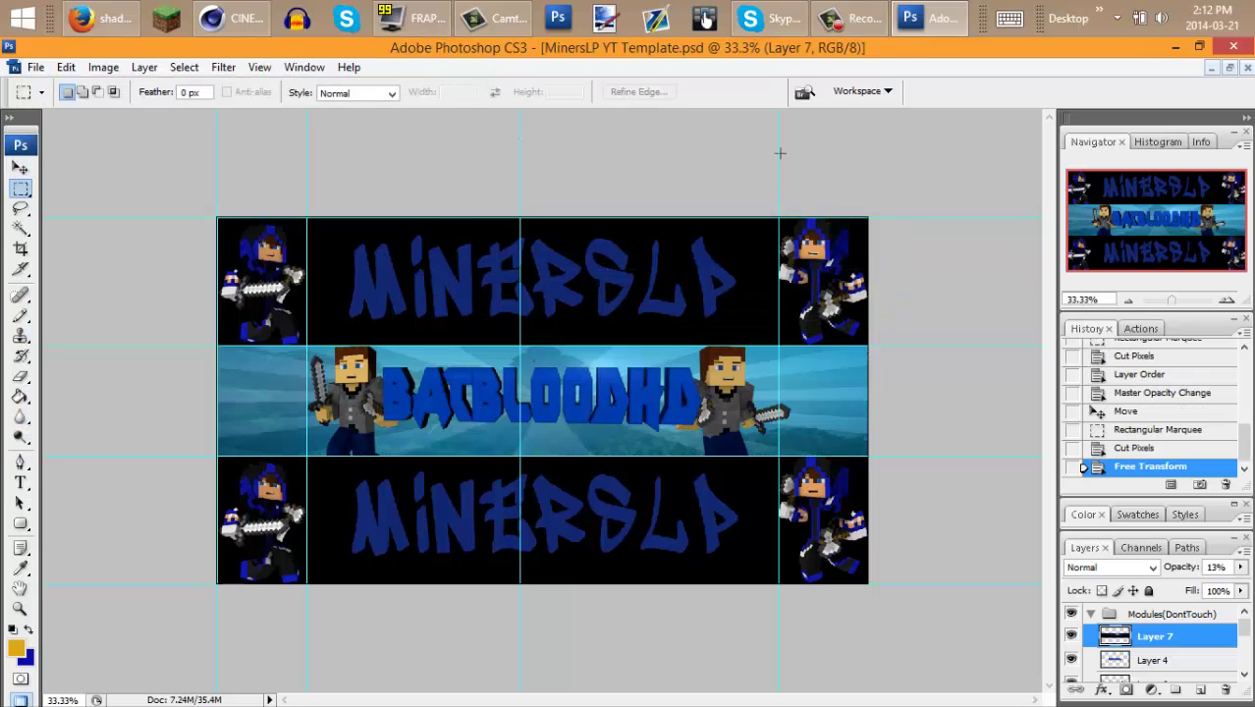
left_click(849, 18)
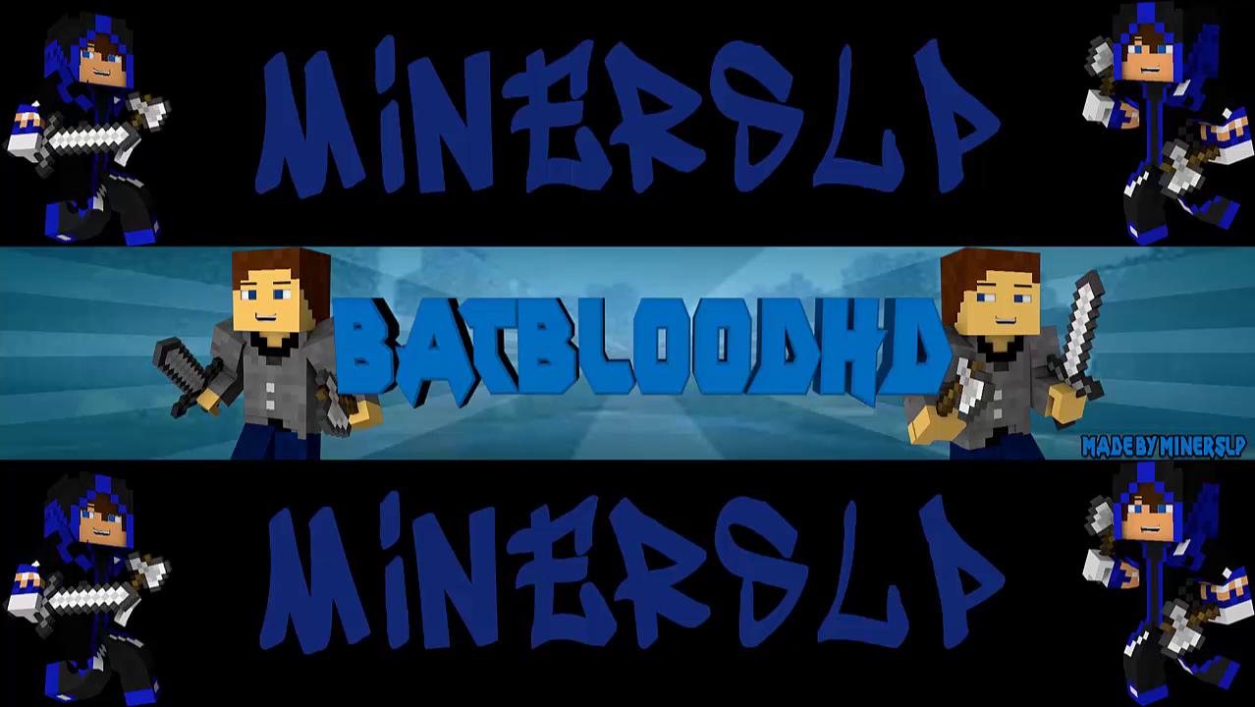